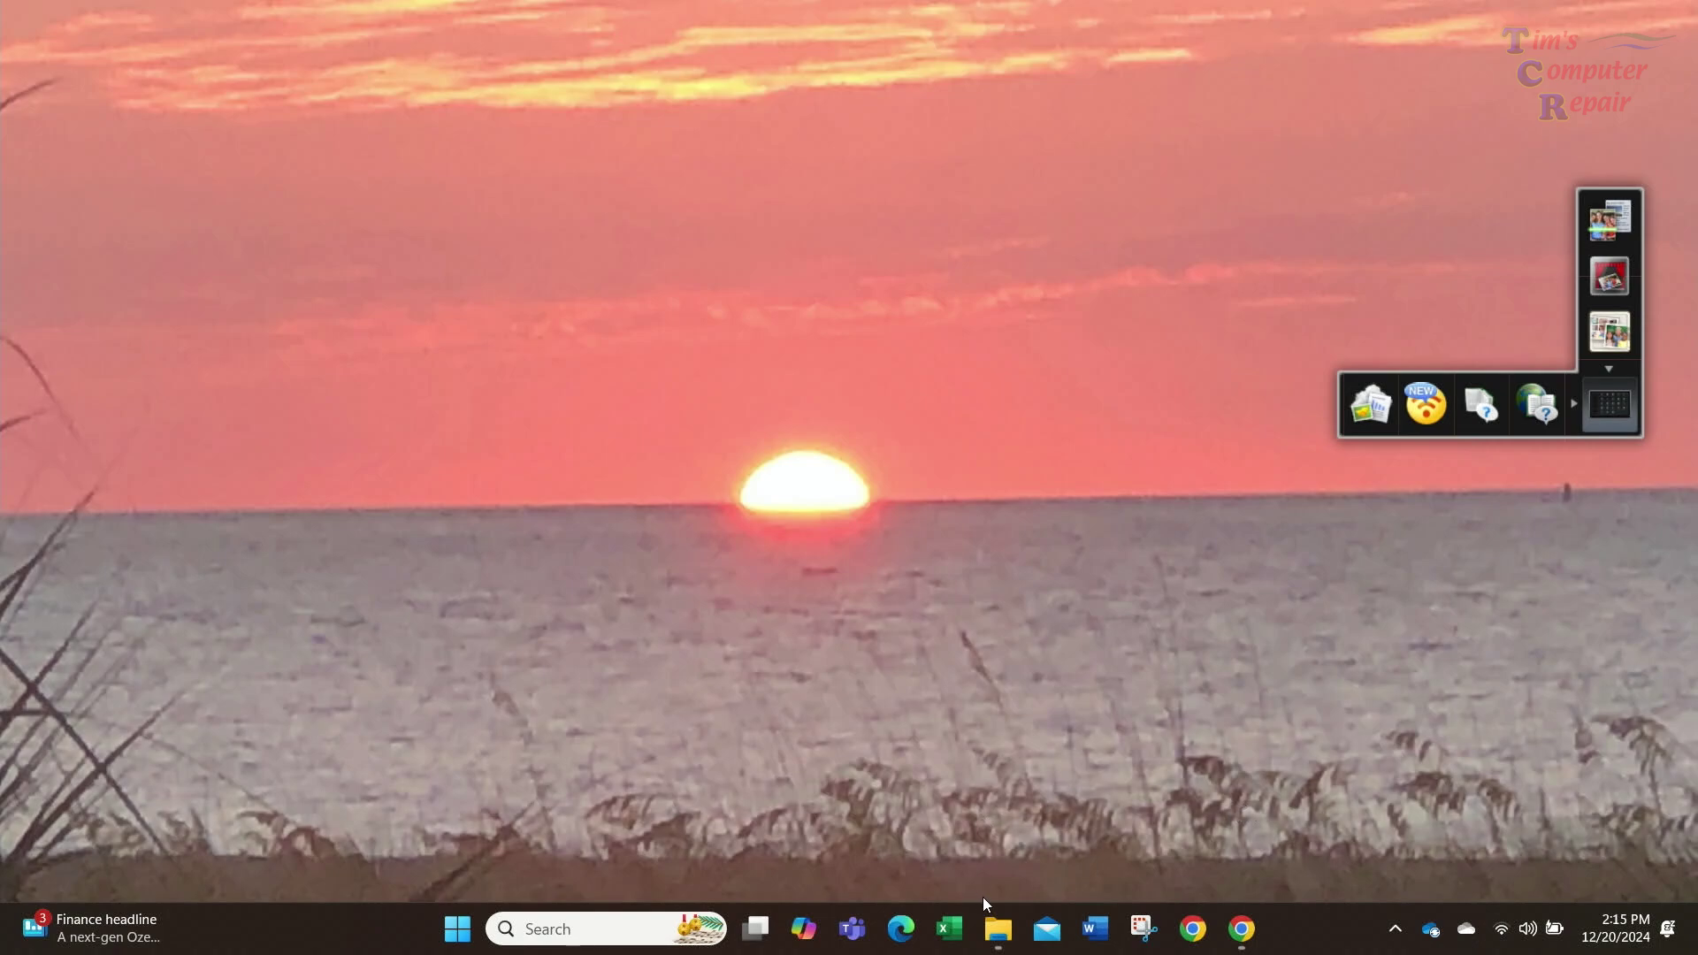
Step: Restore the Downloads File Explorer window from its taskbar preview
mouse_move(998, 929)
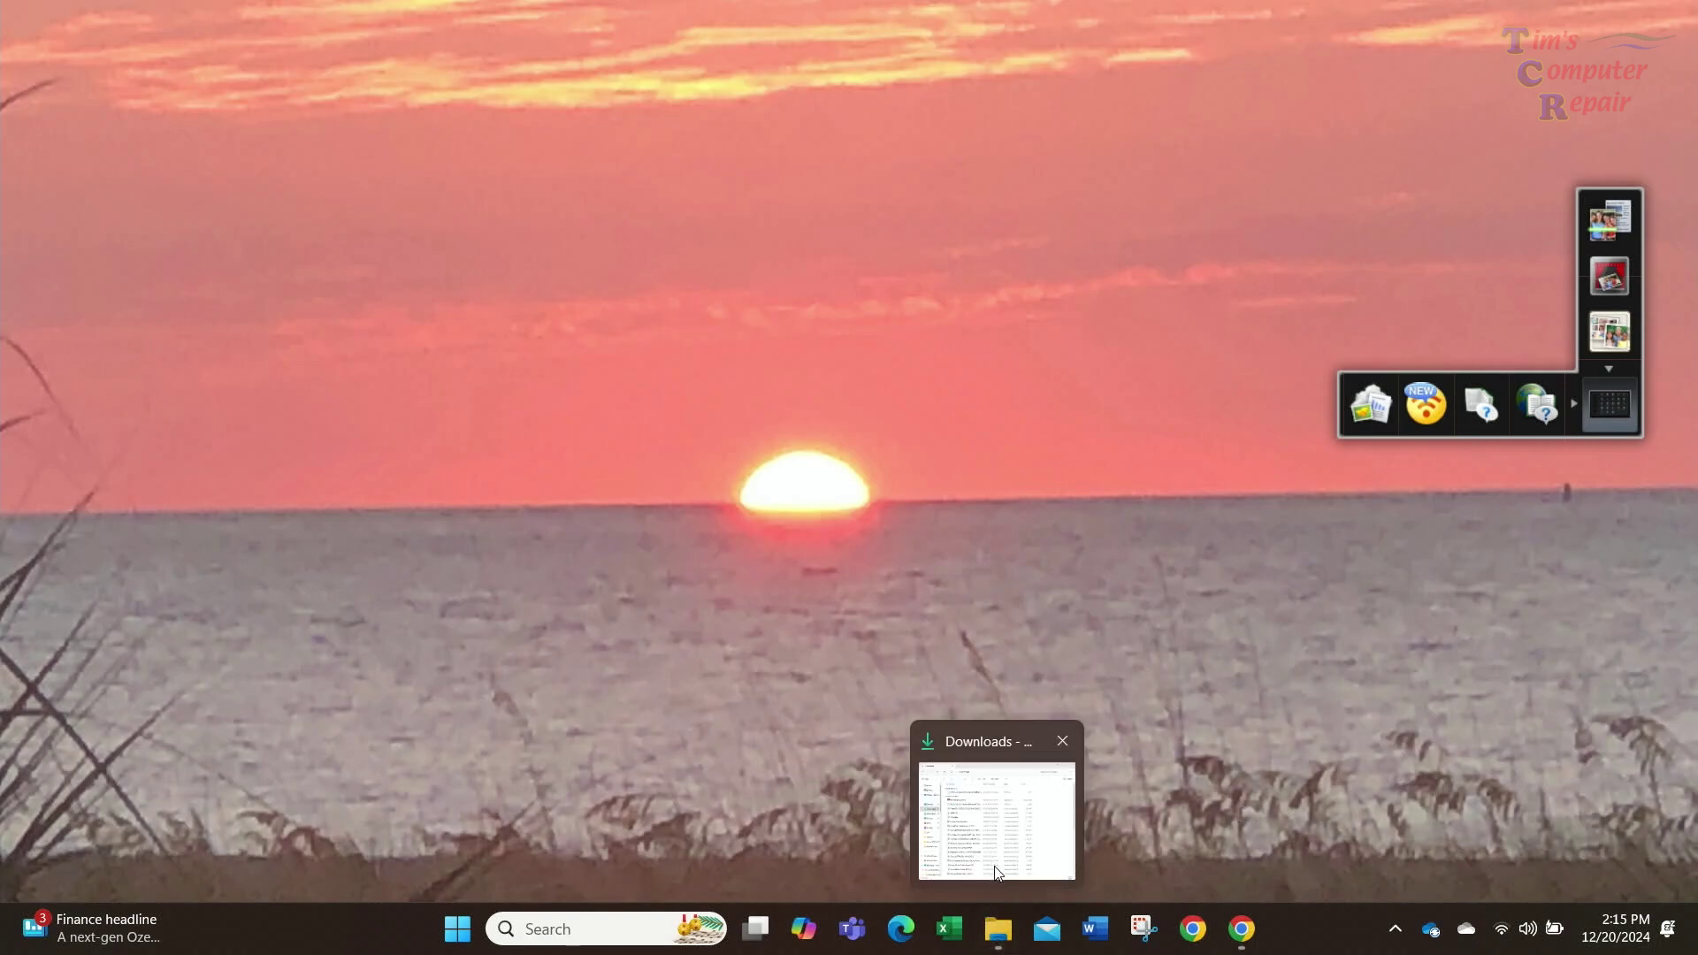
click(1000, 943)
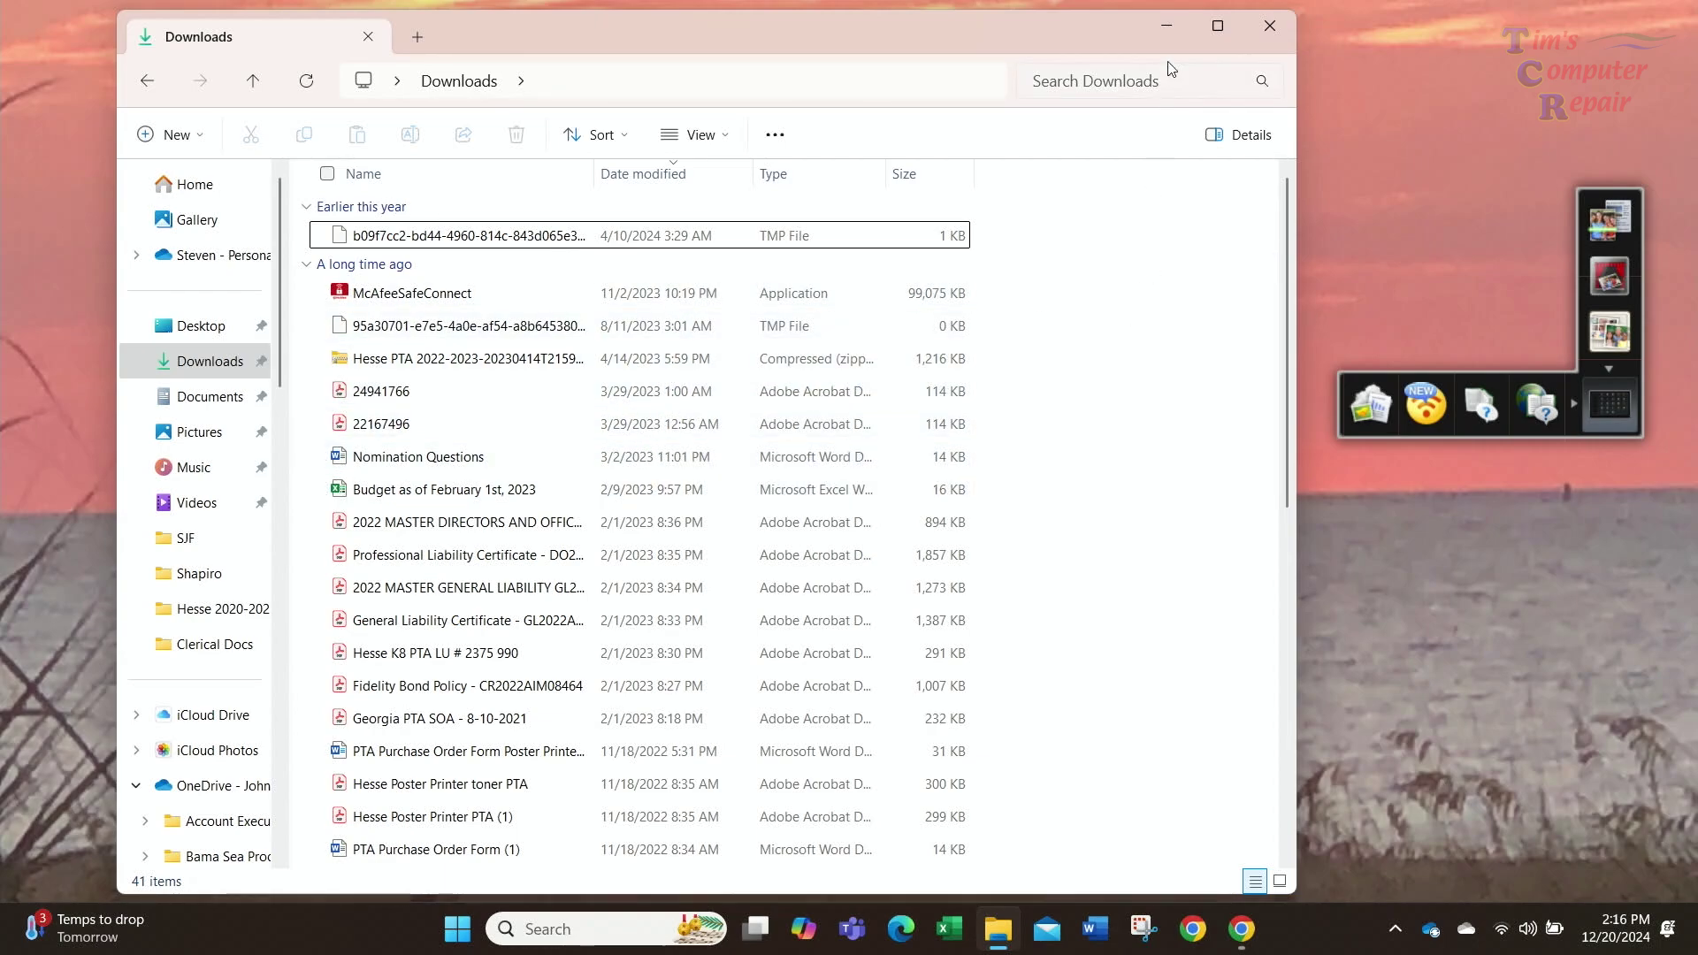
Step: Minimize the Downloads window to reveal the desktop
click(1170, 33)
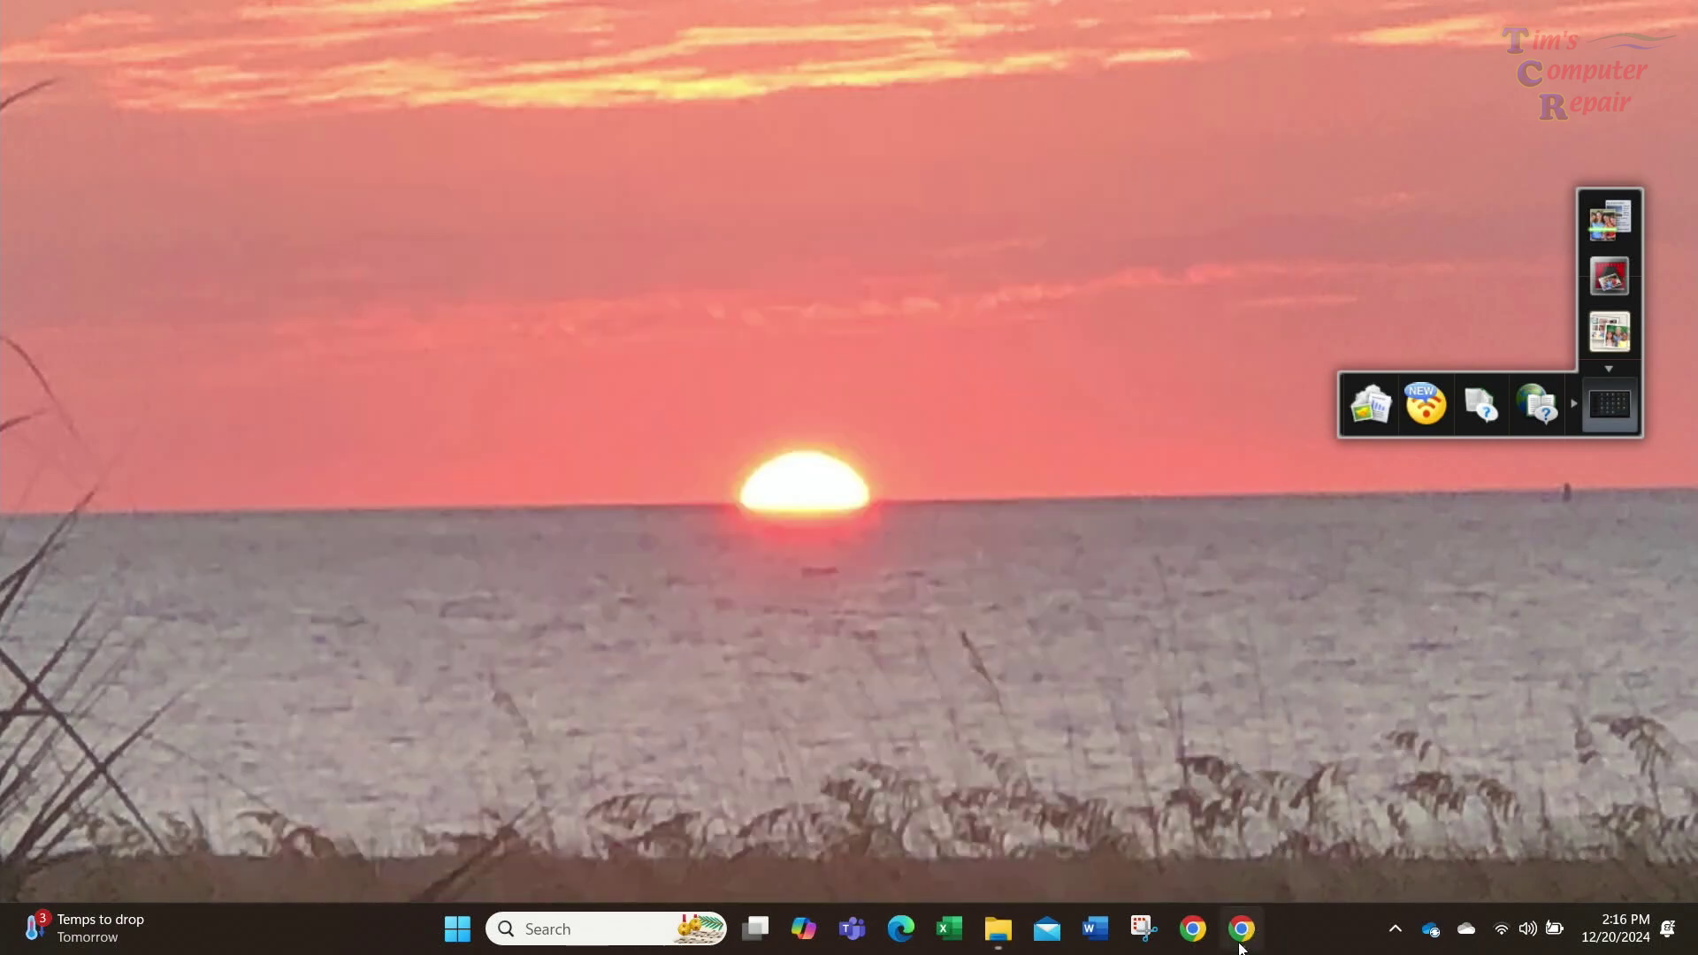
Step: Bring back Chrome's Tech Tool Store page and save TechToolStore.exe to Downloads
mouse_move(1240, 942)
mouse_move(1254, 879)
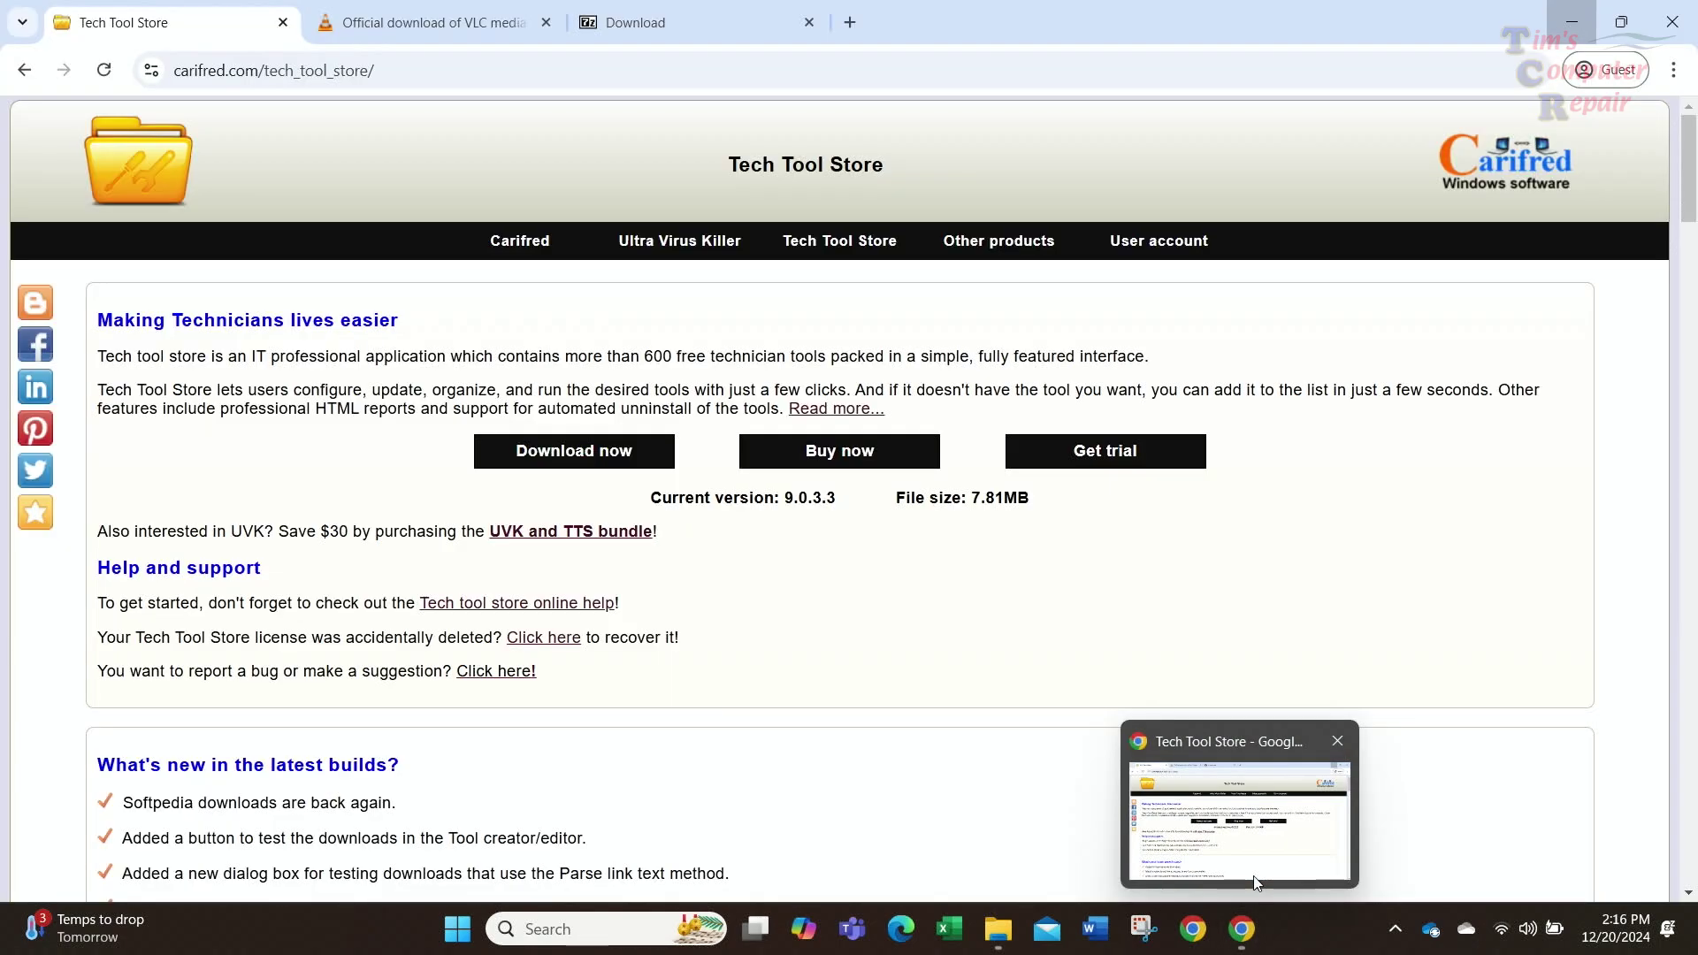
click(1256, 880)
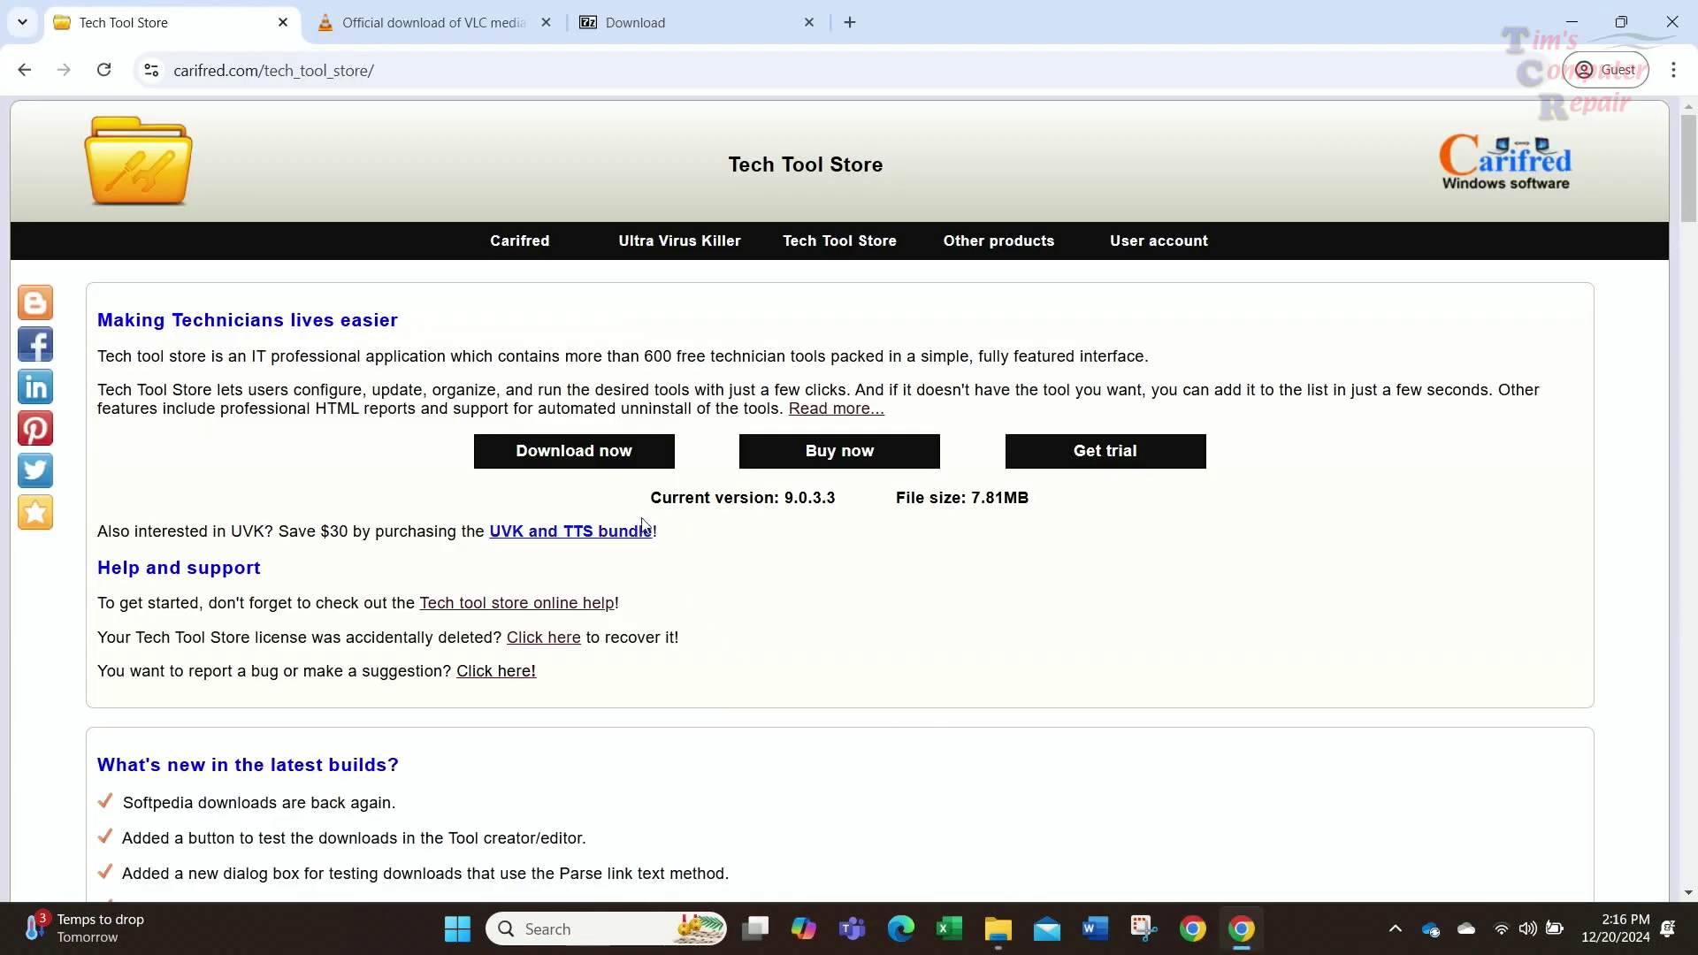
click(572, 453)
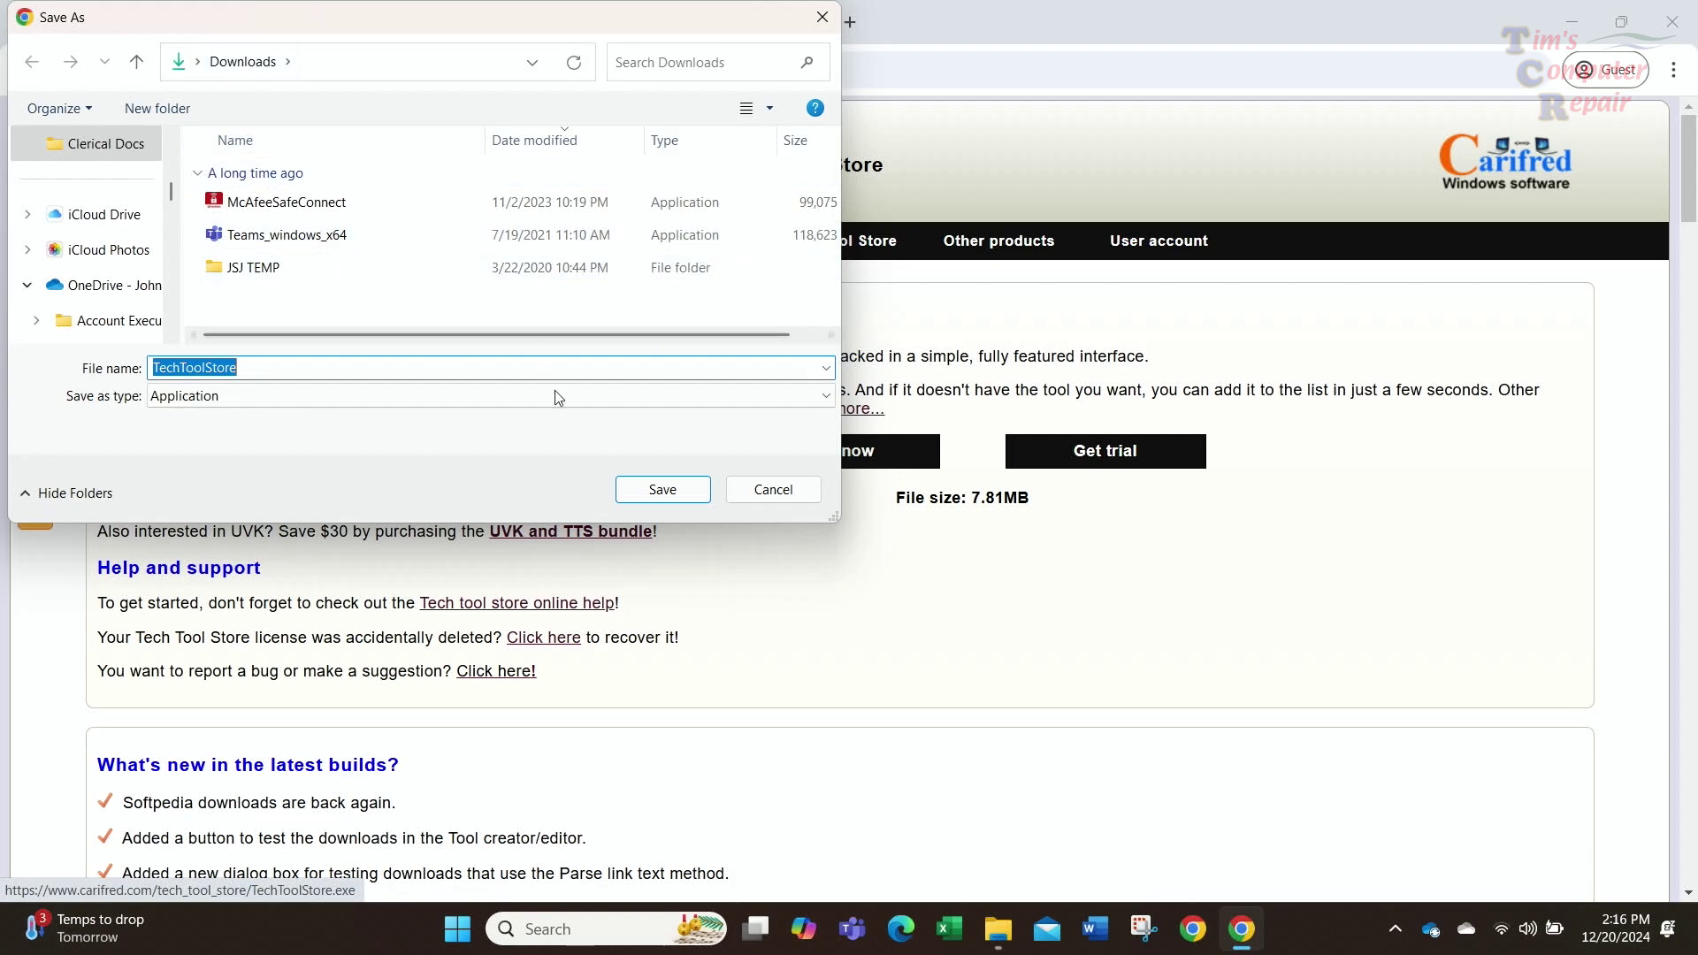
click(675, 496)
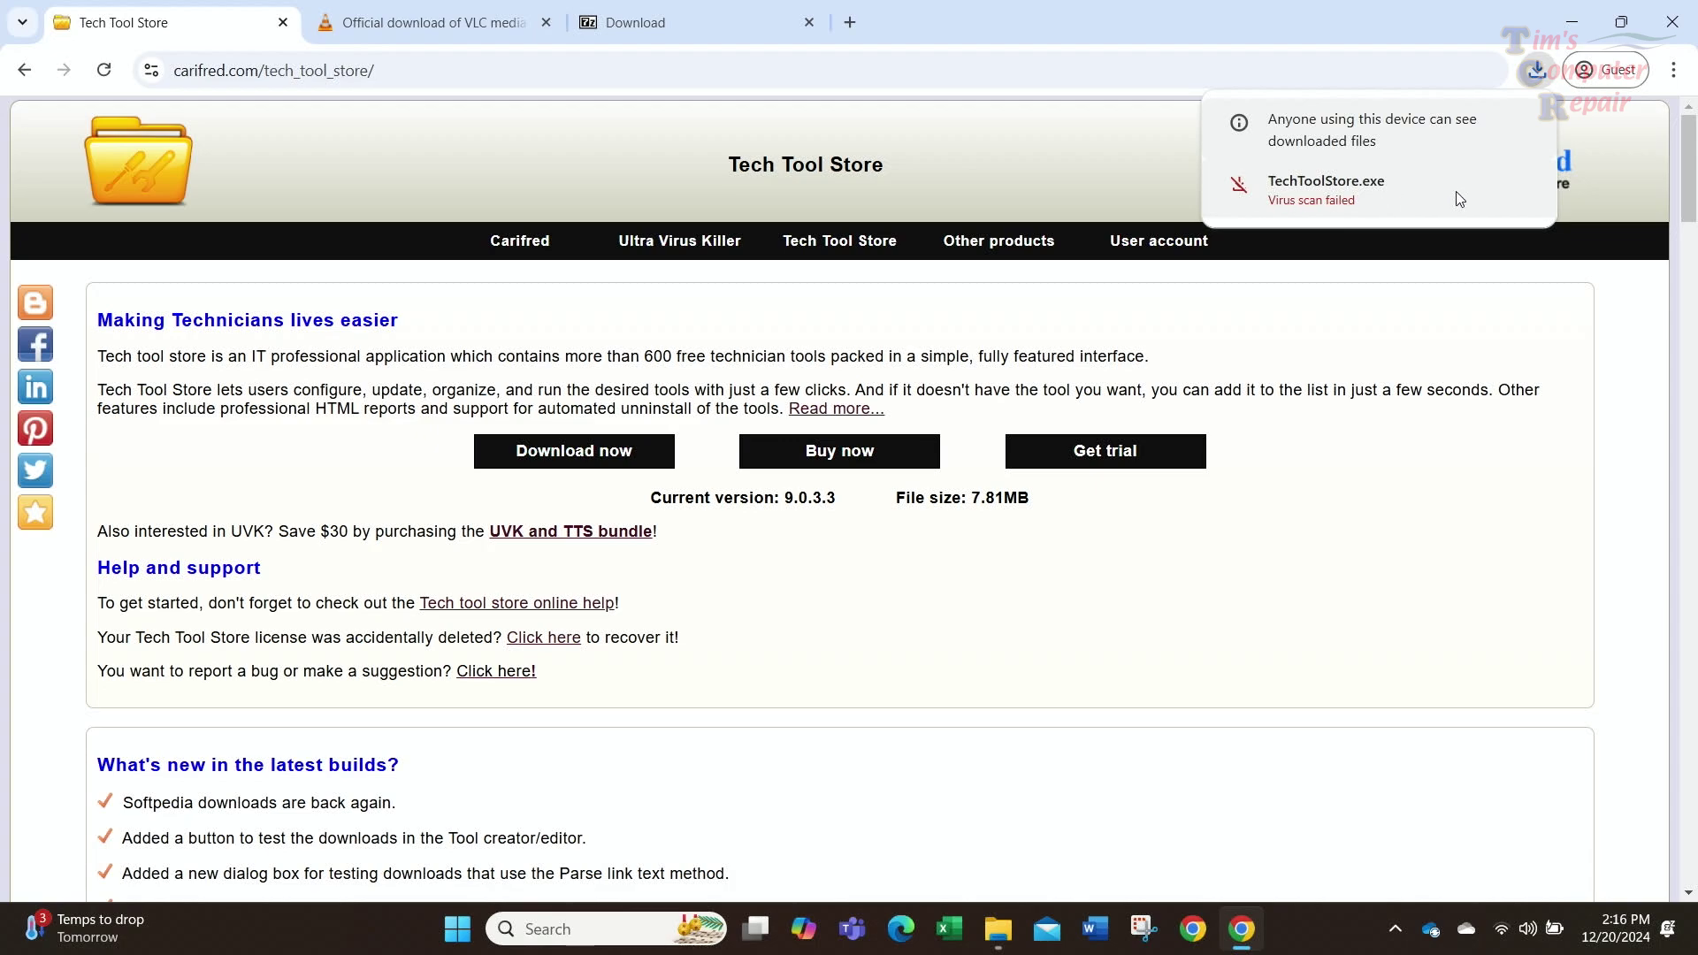
Step: Check the Downloads folder for TechToolStore.exe, then minimize File Explorer again
mouse_move(1002, 944)
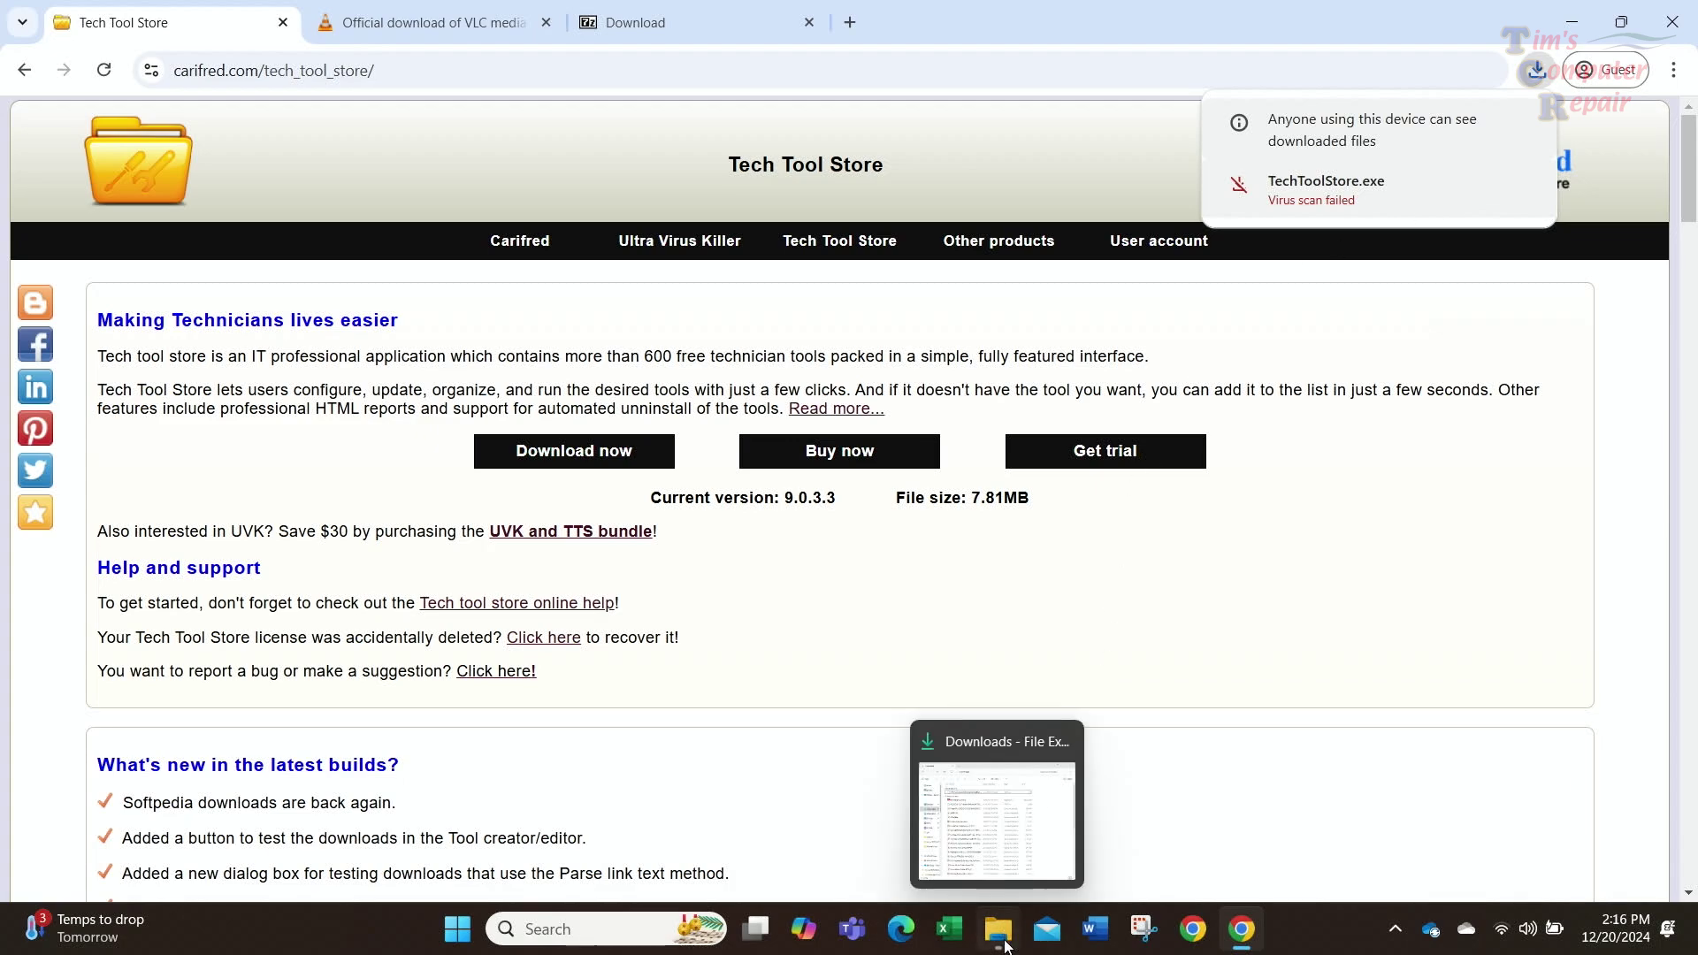
click(1003, 945)
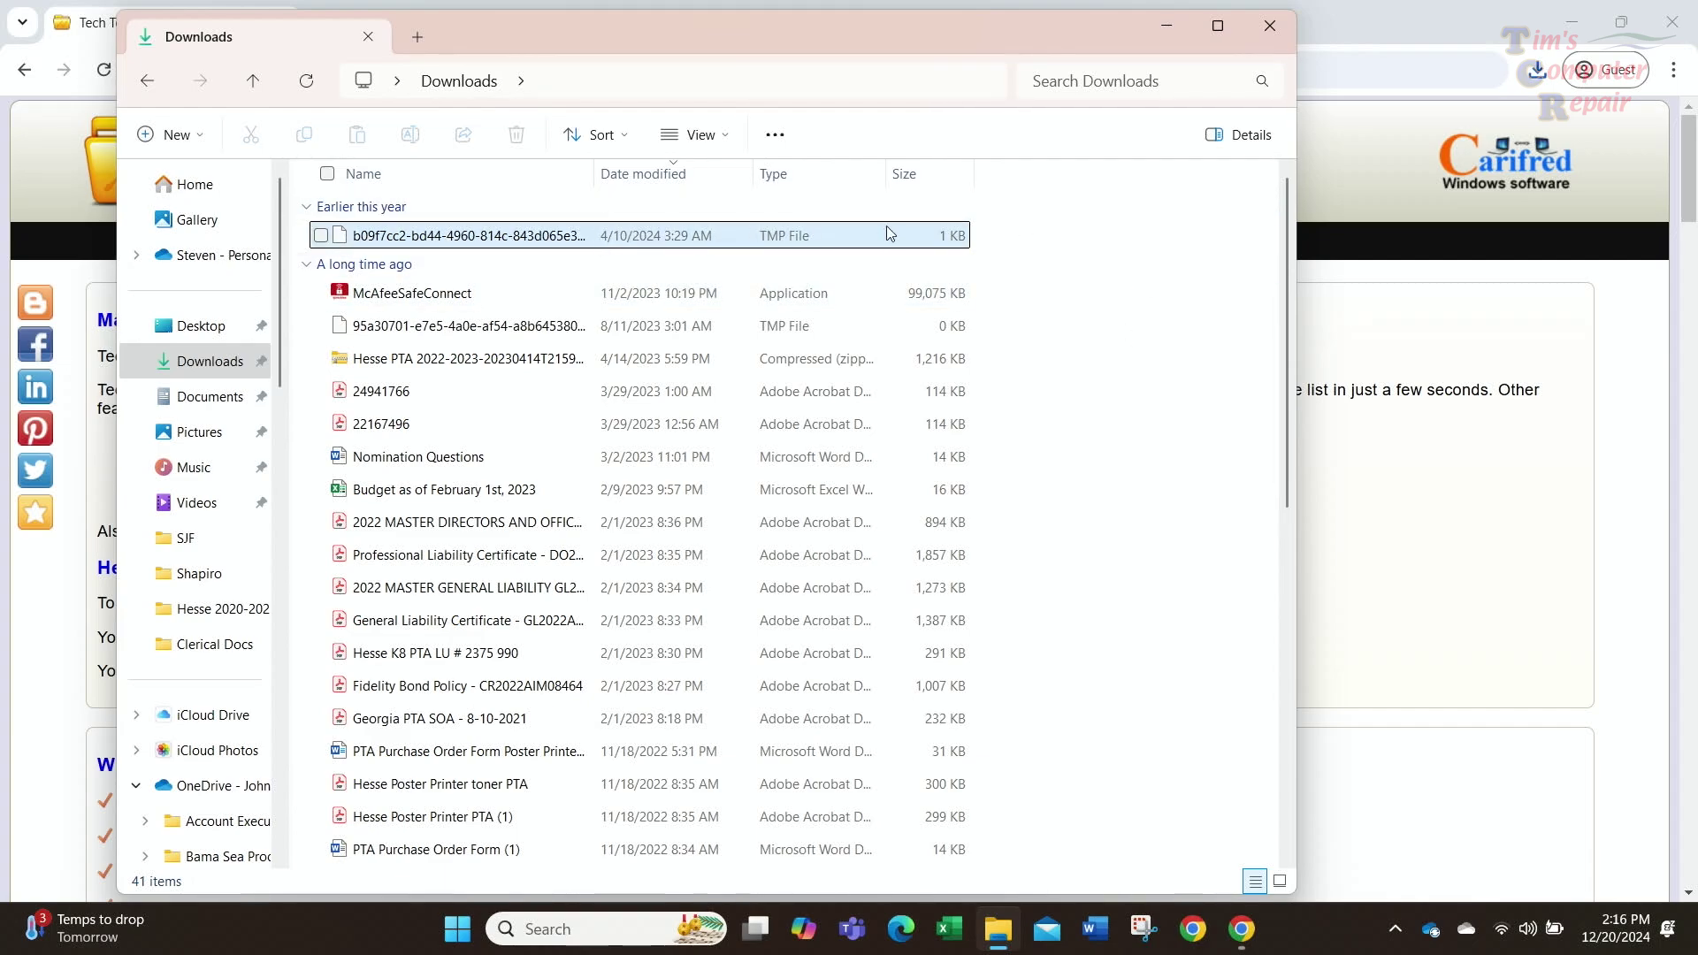
click(1168, 26)
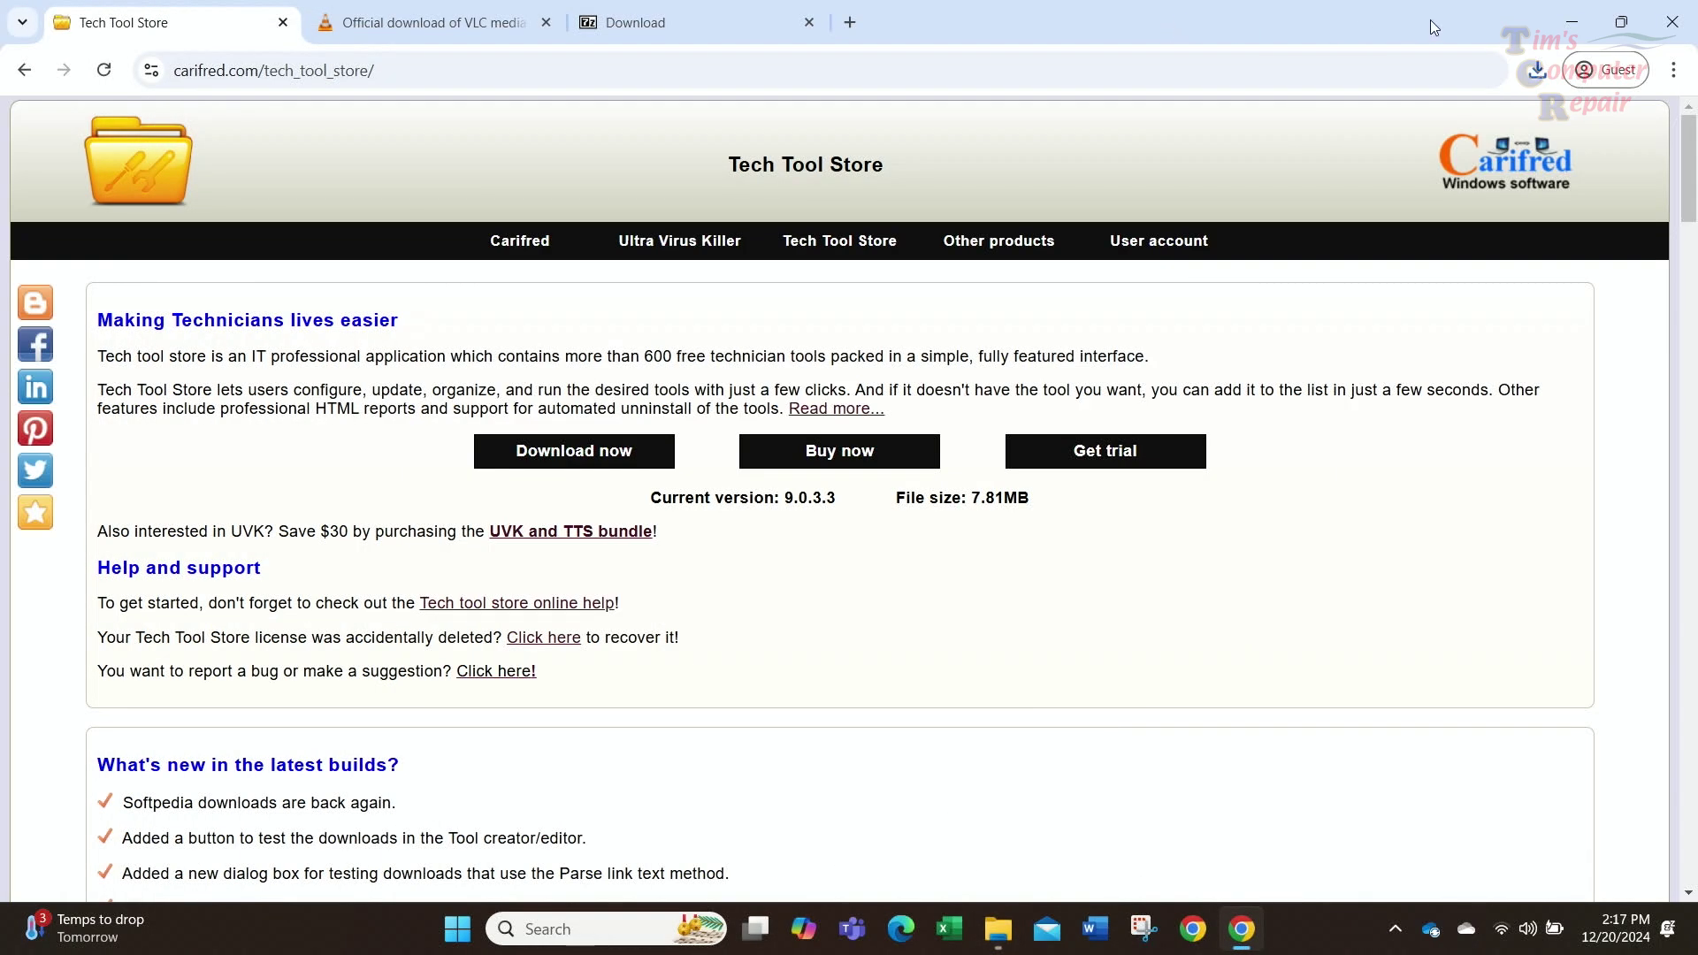
Step: Minimize Chrome, then open and close the hidden system tray icons panel
click(1569, 16)
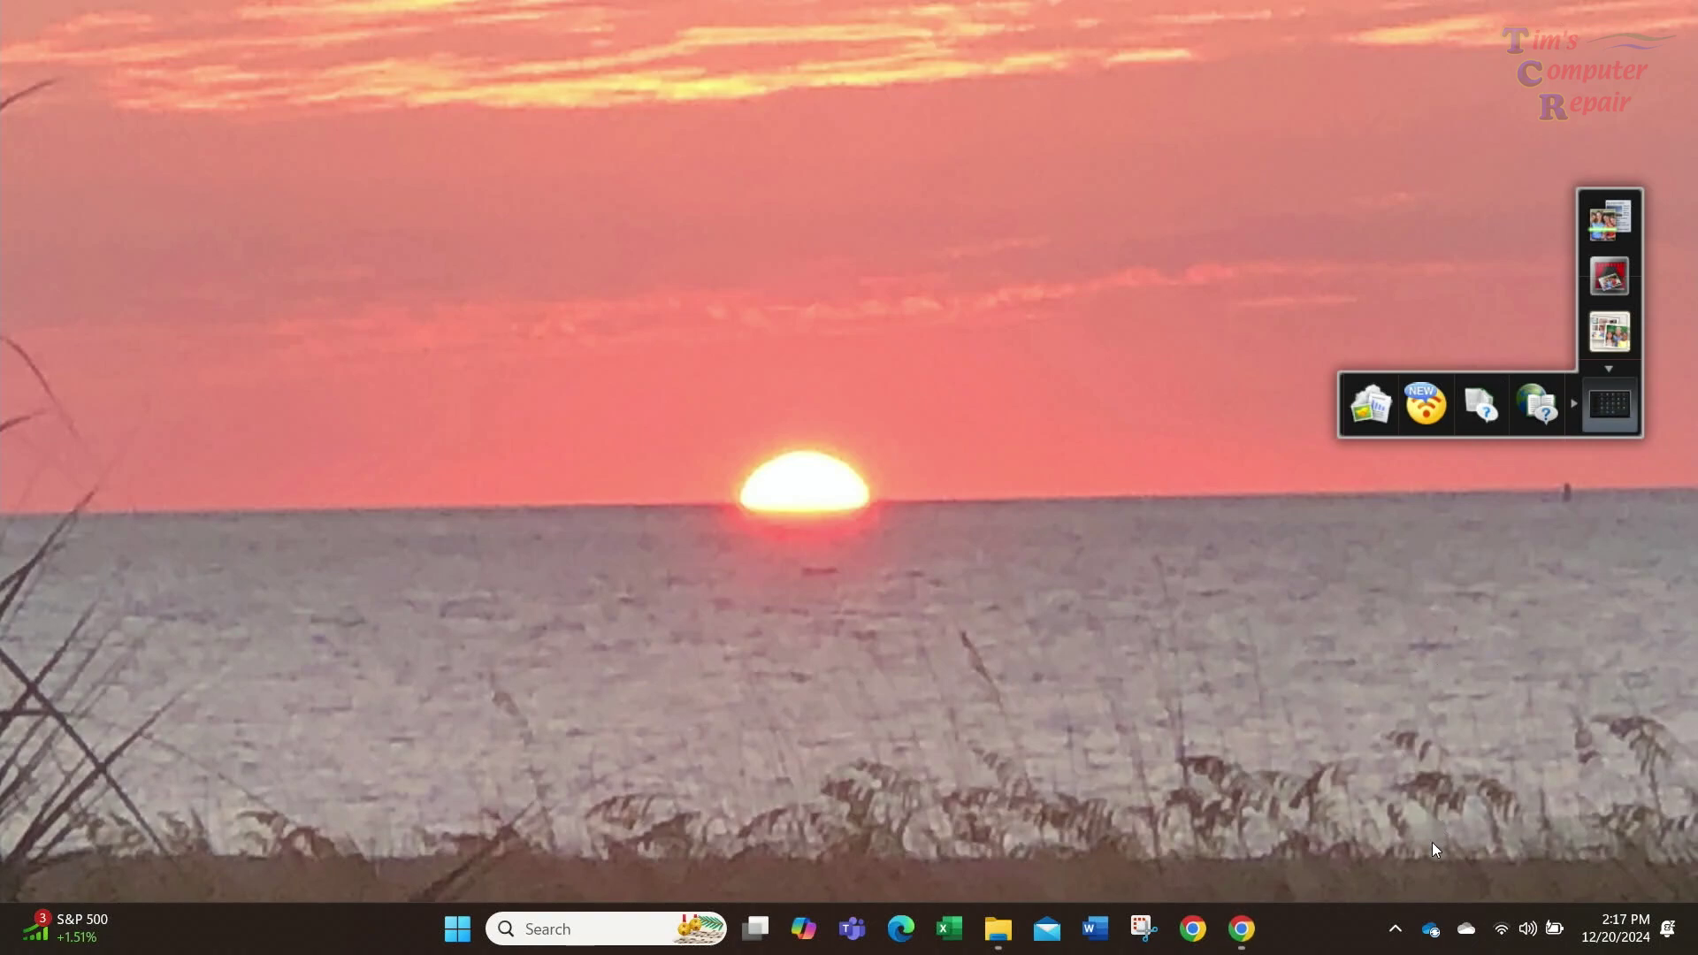
click(1394, 943)
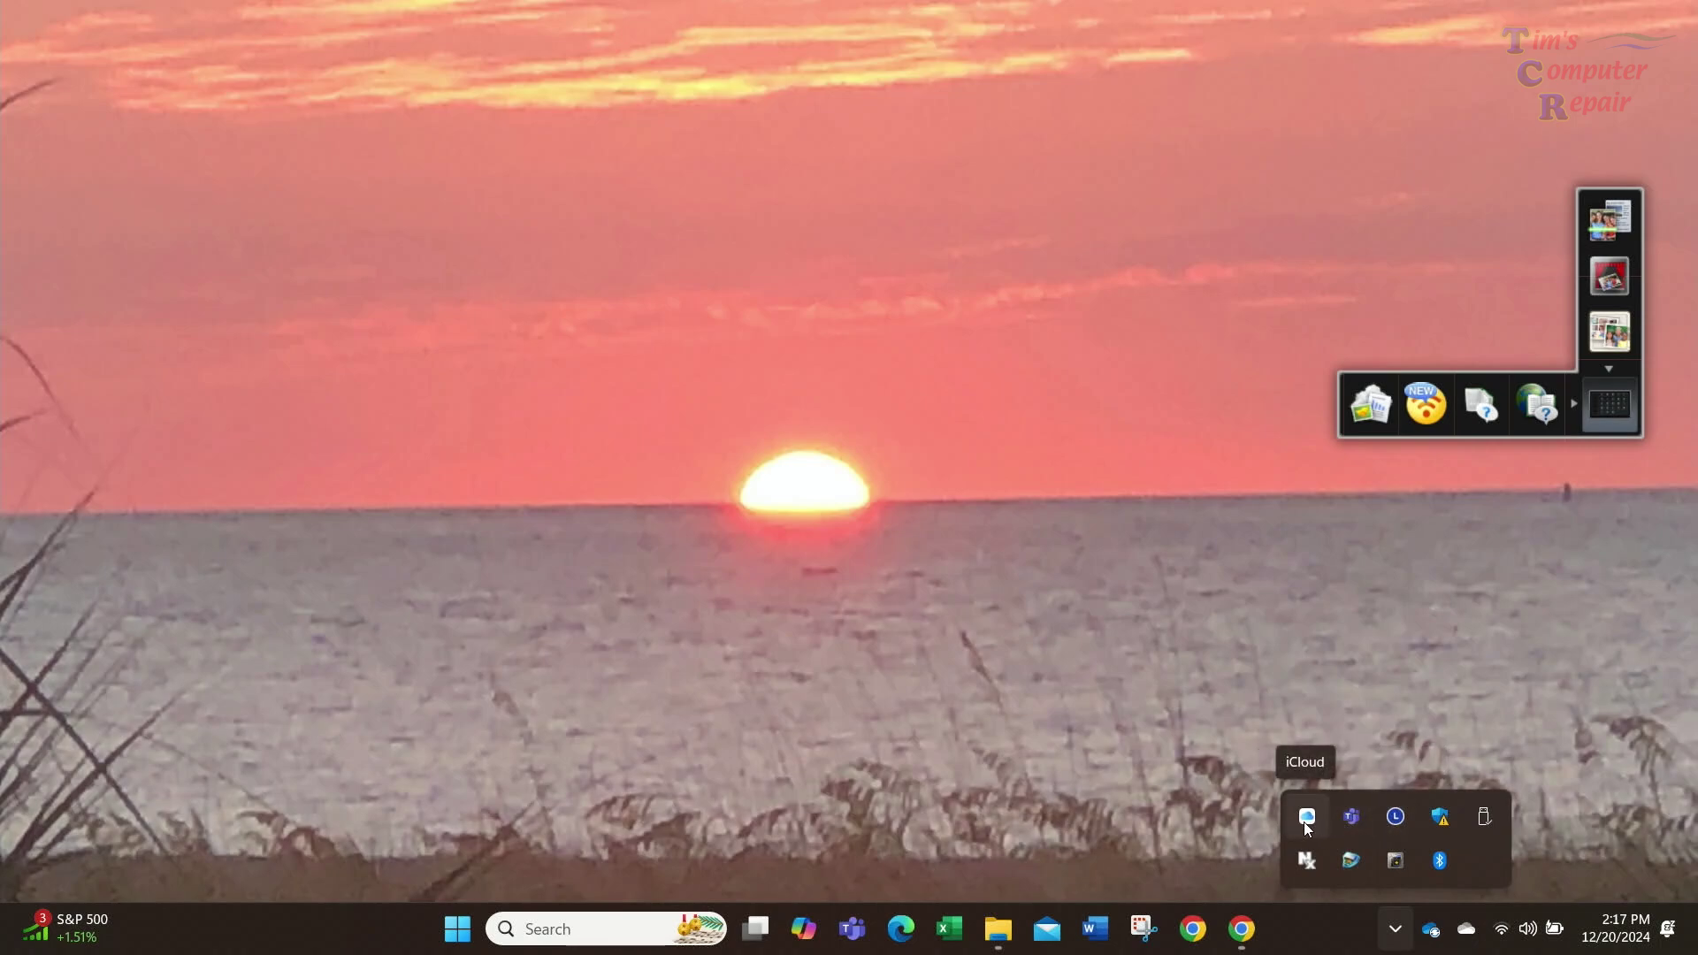
click(1372, 712)
Step: Launch Control Panel by running 'control' from the Run dialog
right_click(458, 946)
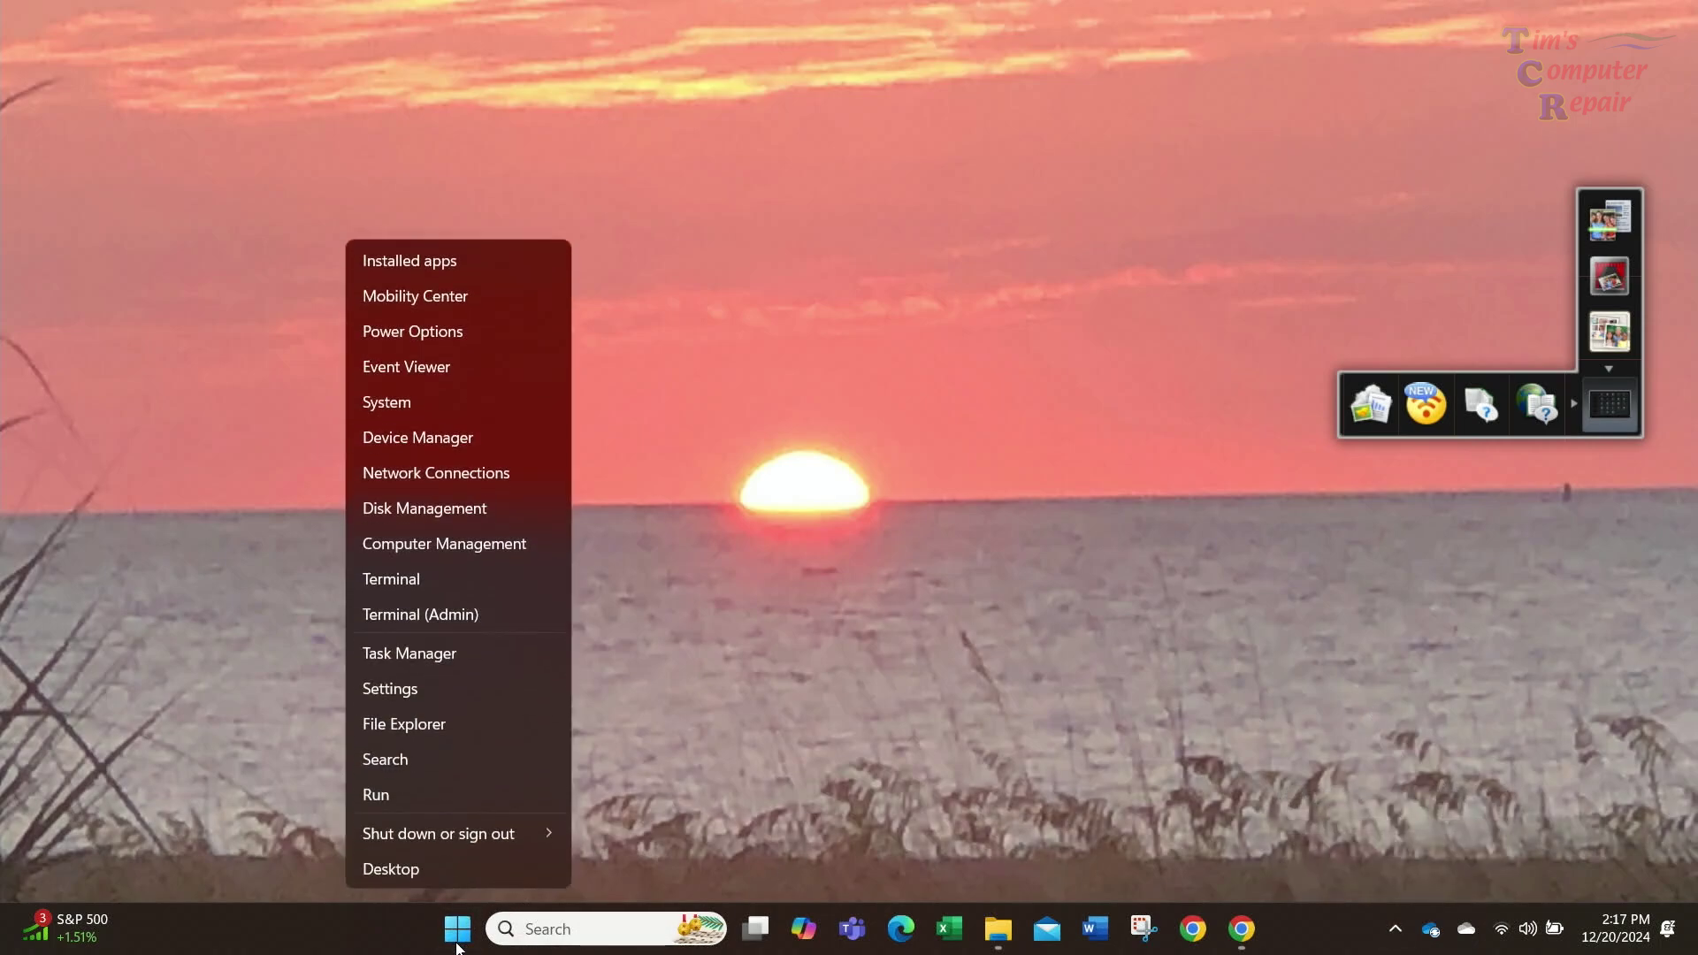
click(412, 798)
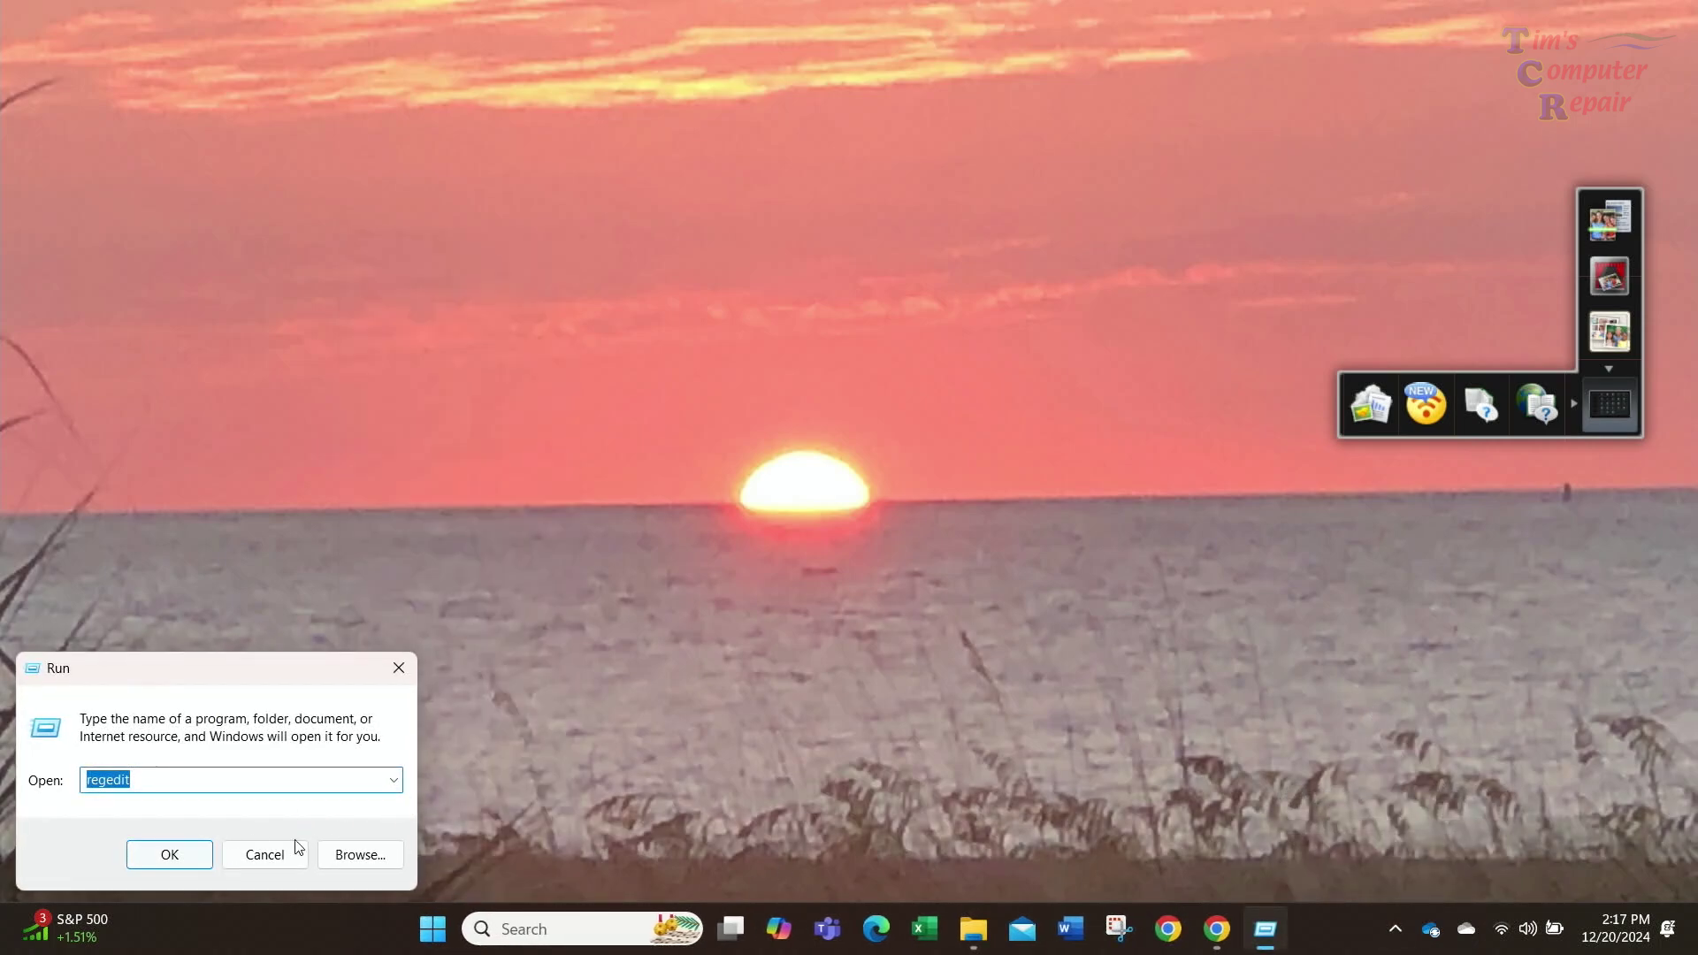
click(393, 780)
click(112, 821)
click(142, 856)
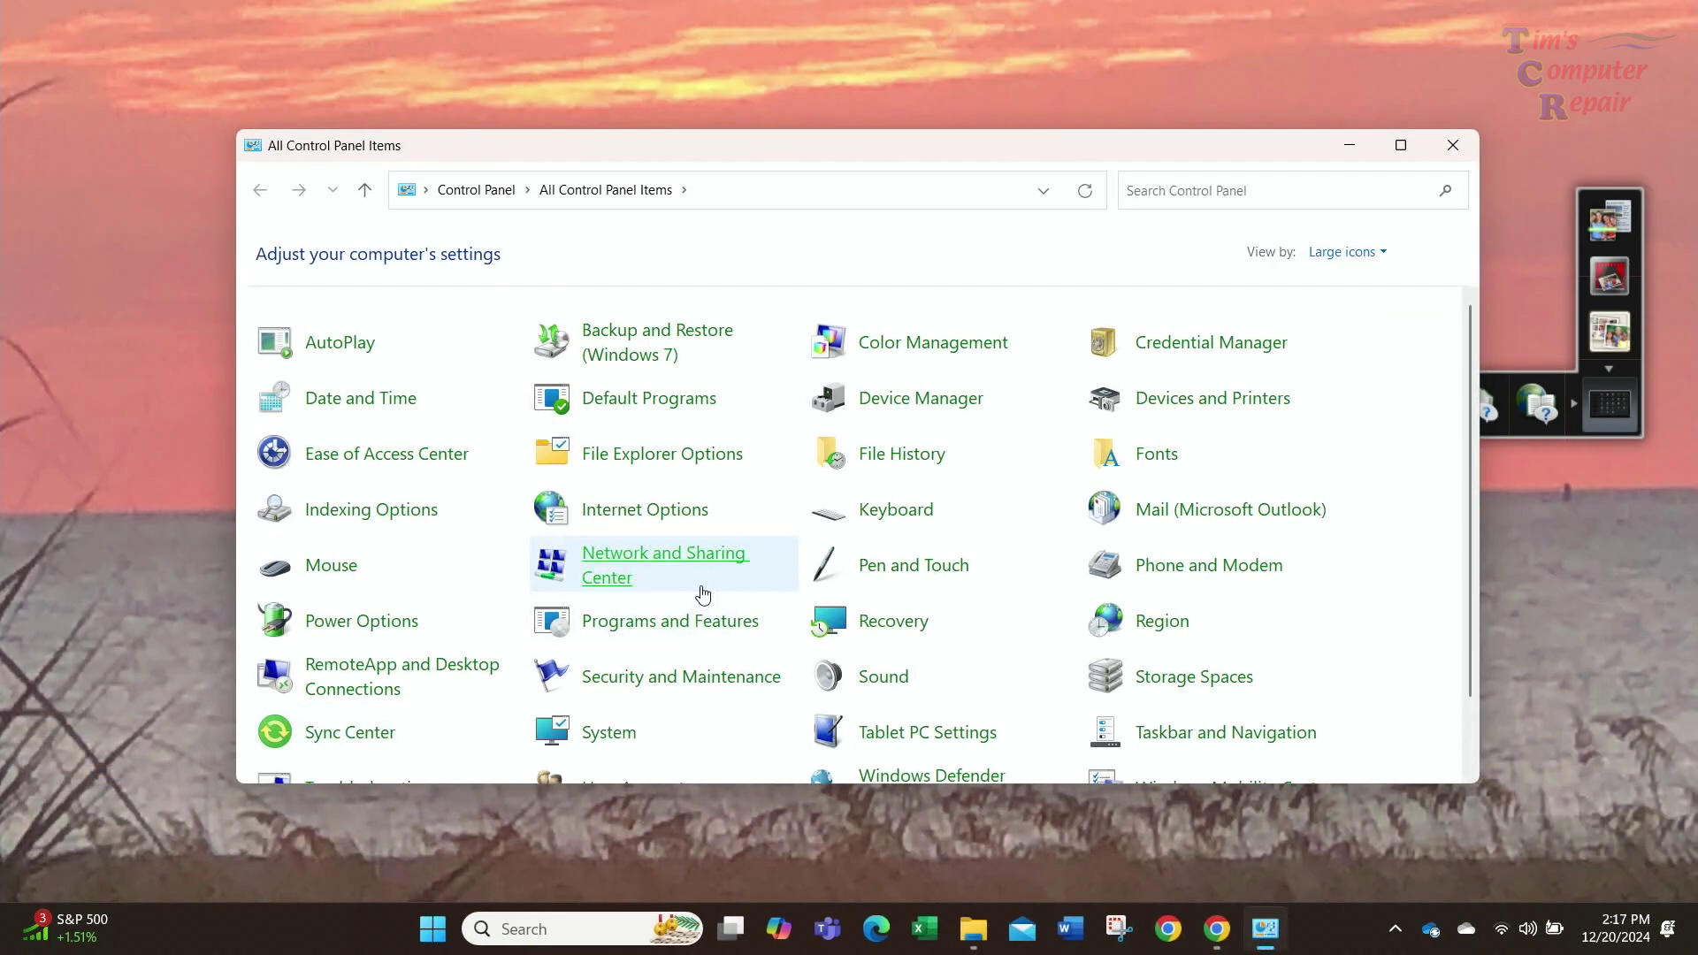
Step: Open Programs and Features and scroll through the 35 installed programs
click(653, 622)
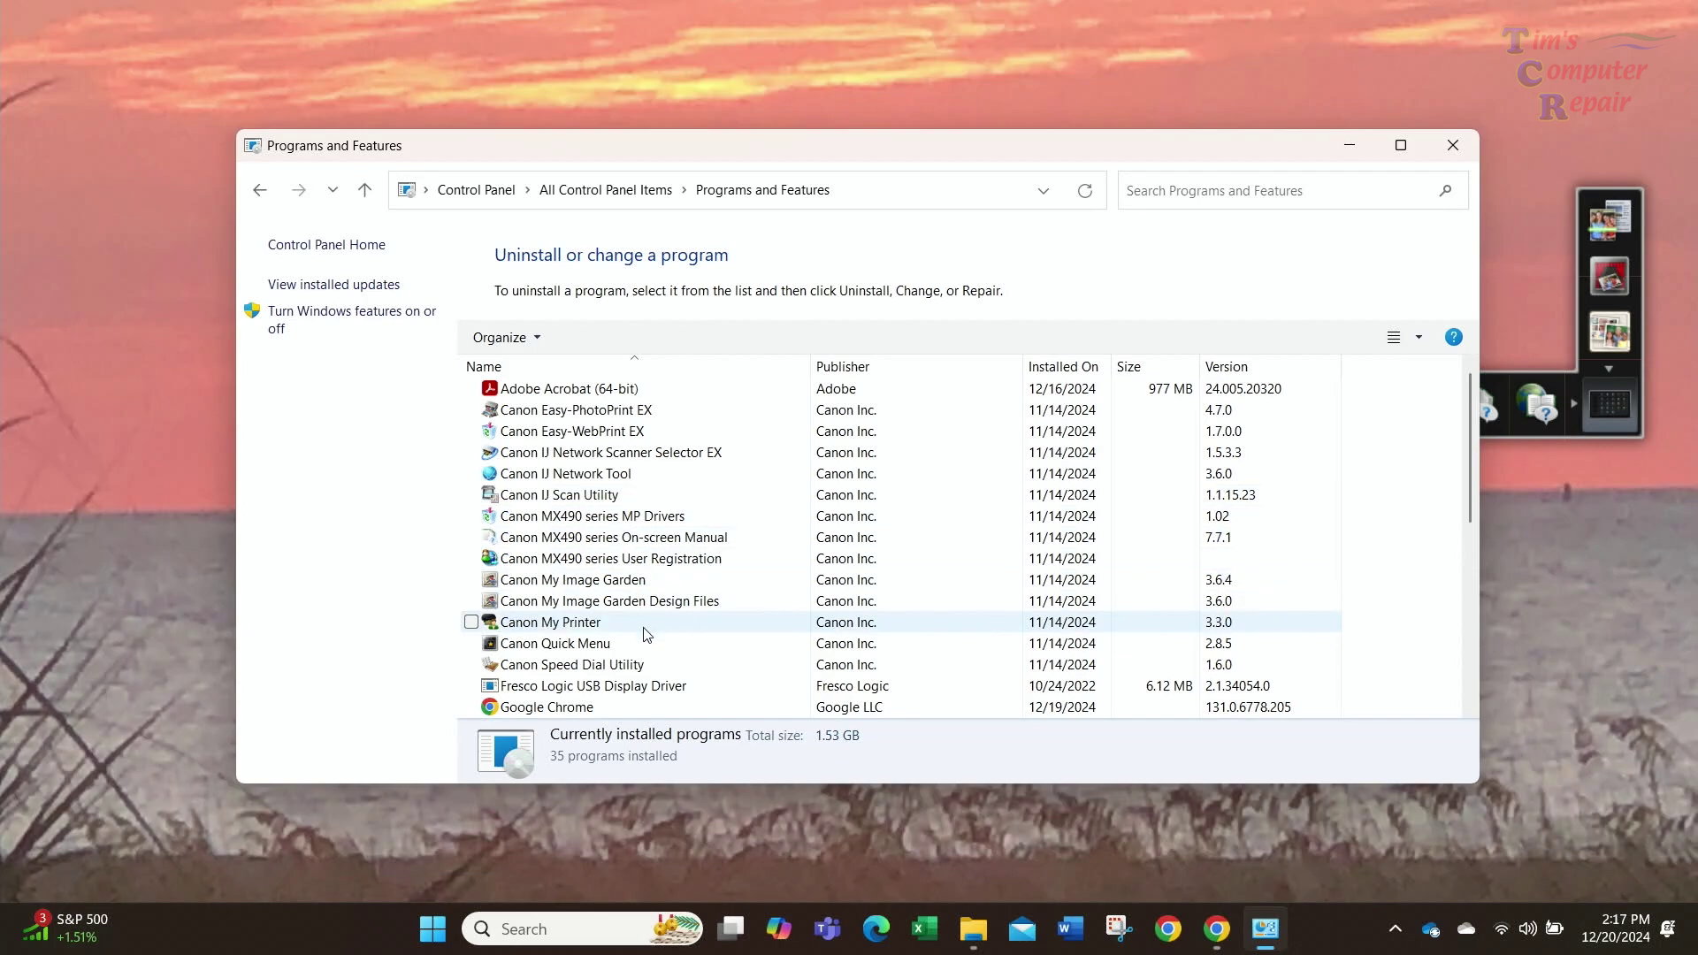
scroll(650, 655, down, 1)
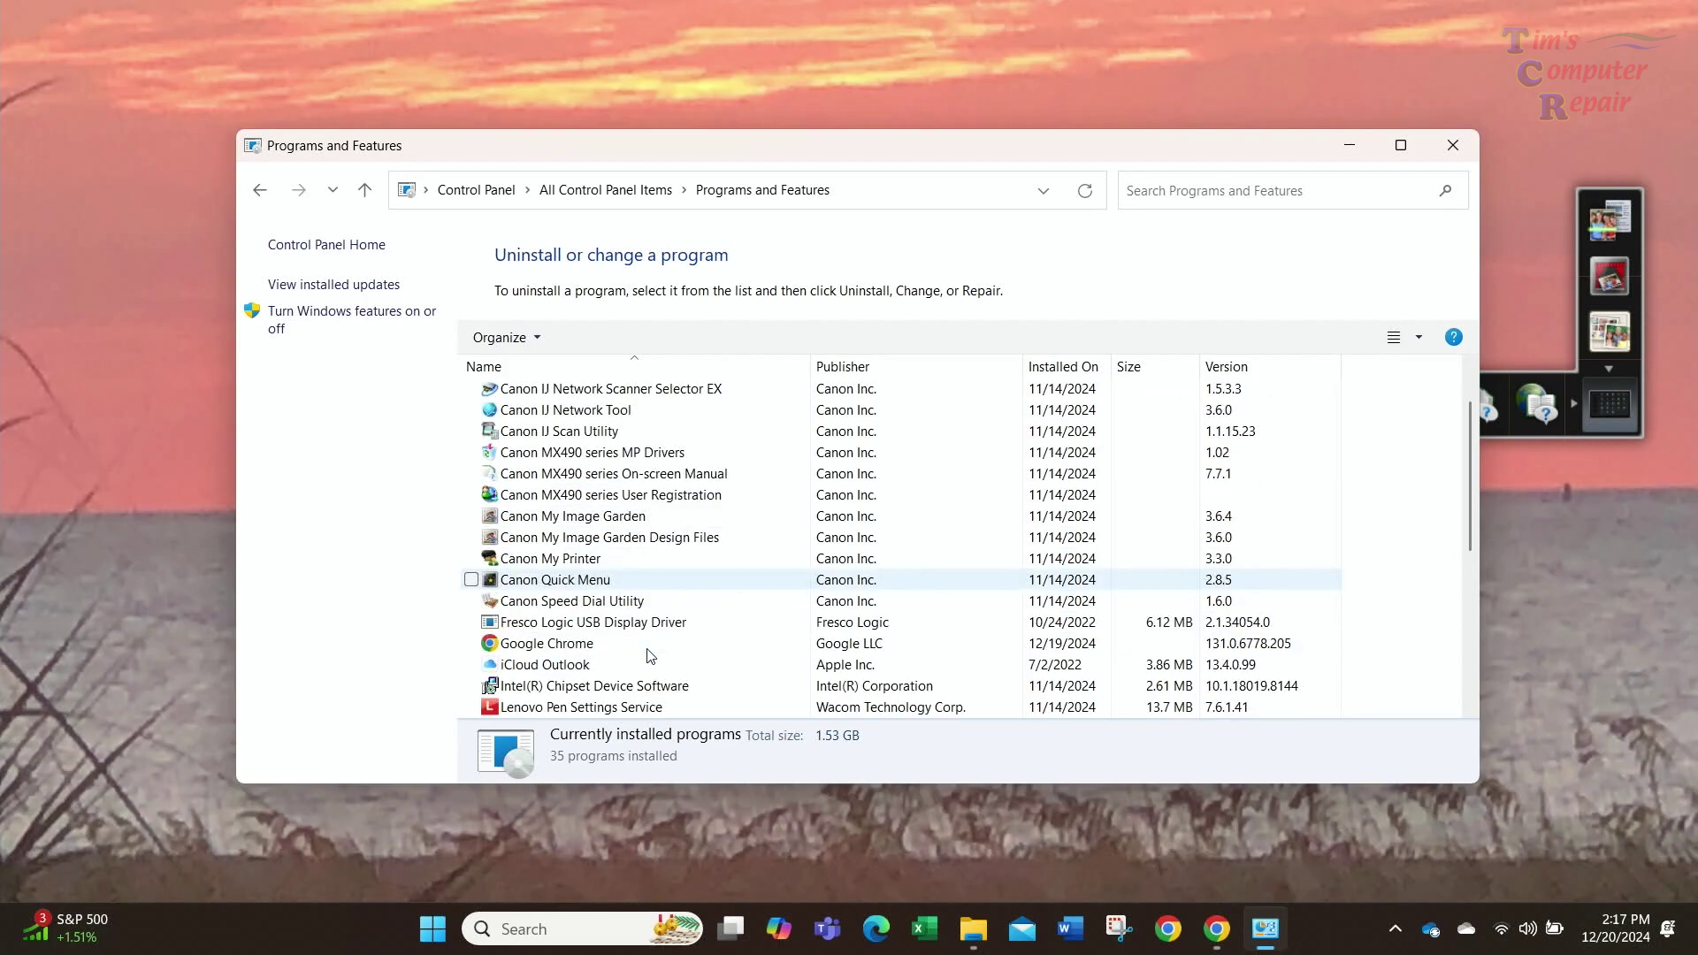
scroll(650, 655, down, 1)
scroll(650, 655, down, 1)
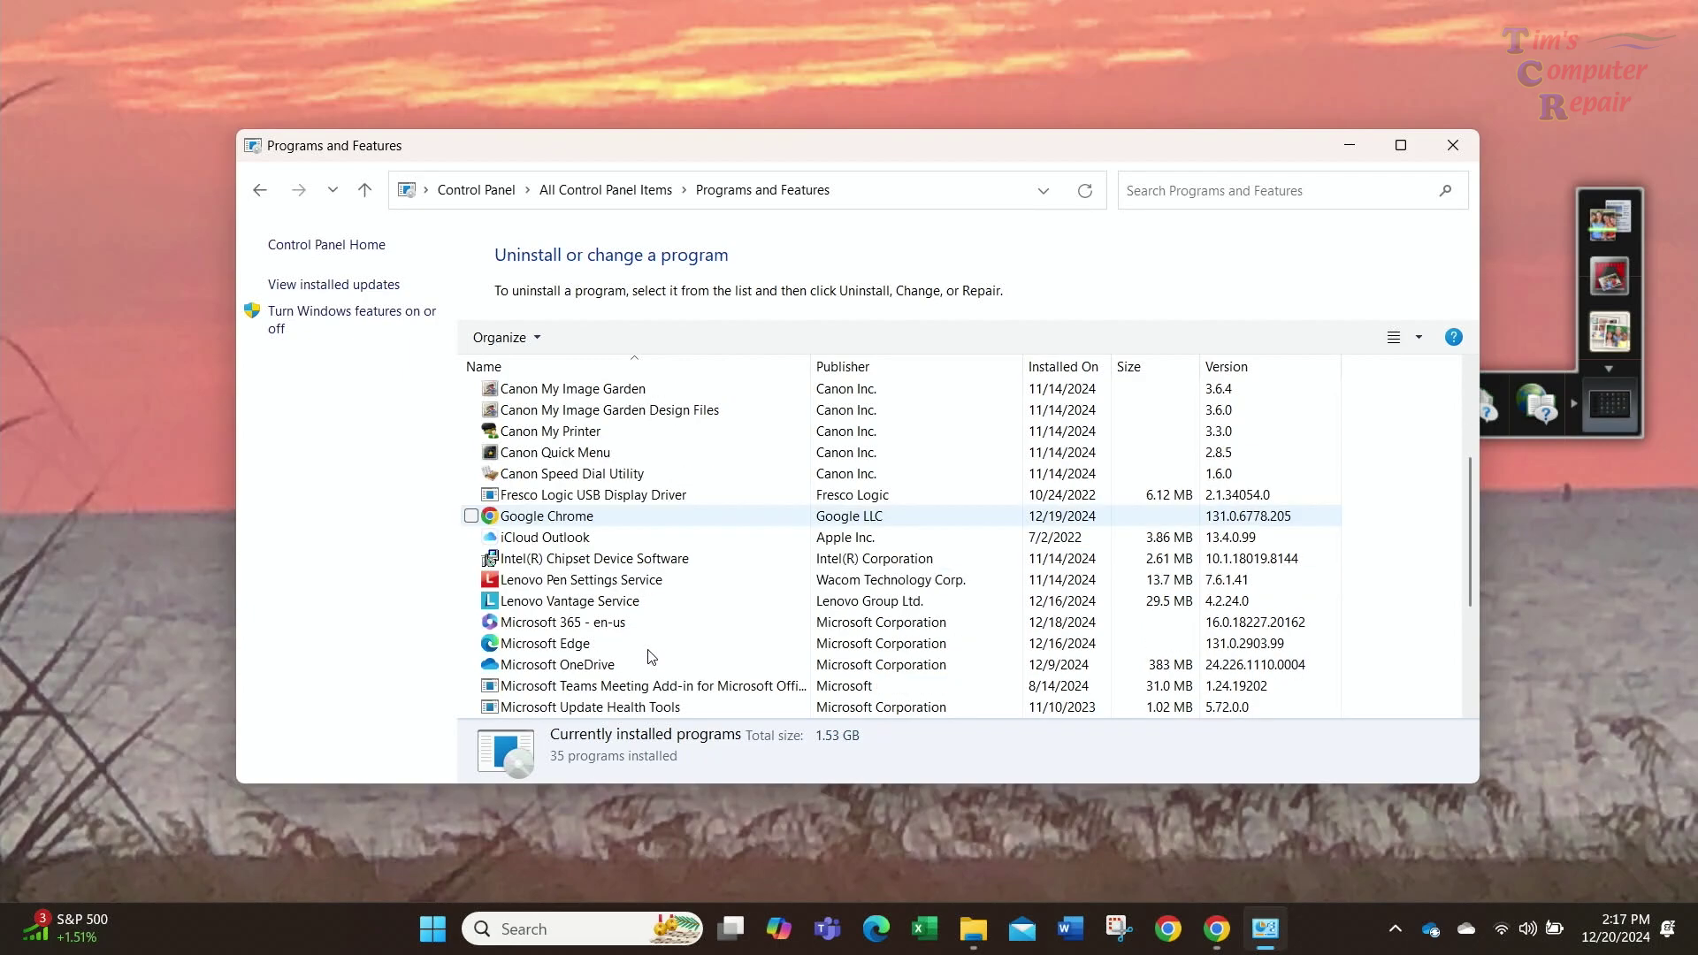
scroll(650, 655, down, 1)
scroll(650, 655, down, 1)
scroll(650, 655, down, 1)
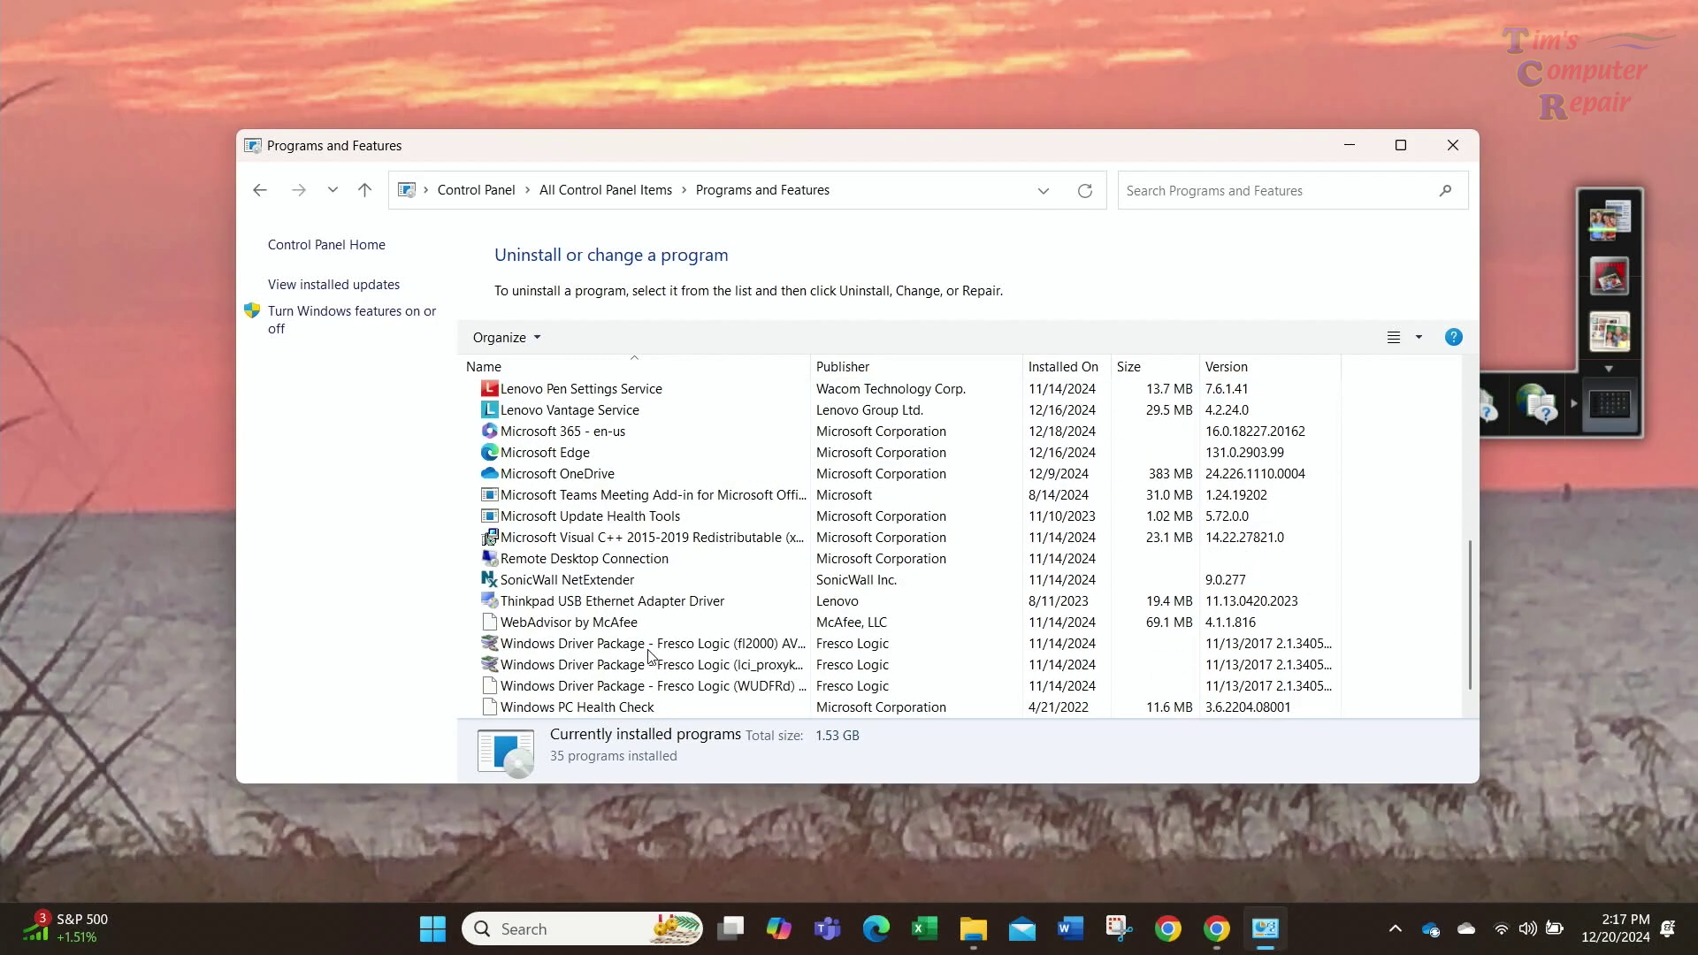
scroll(648, 672, down, 1)
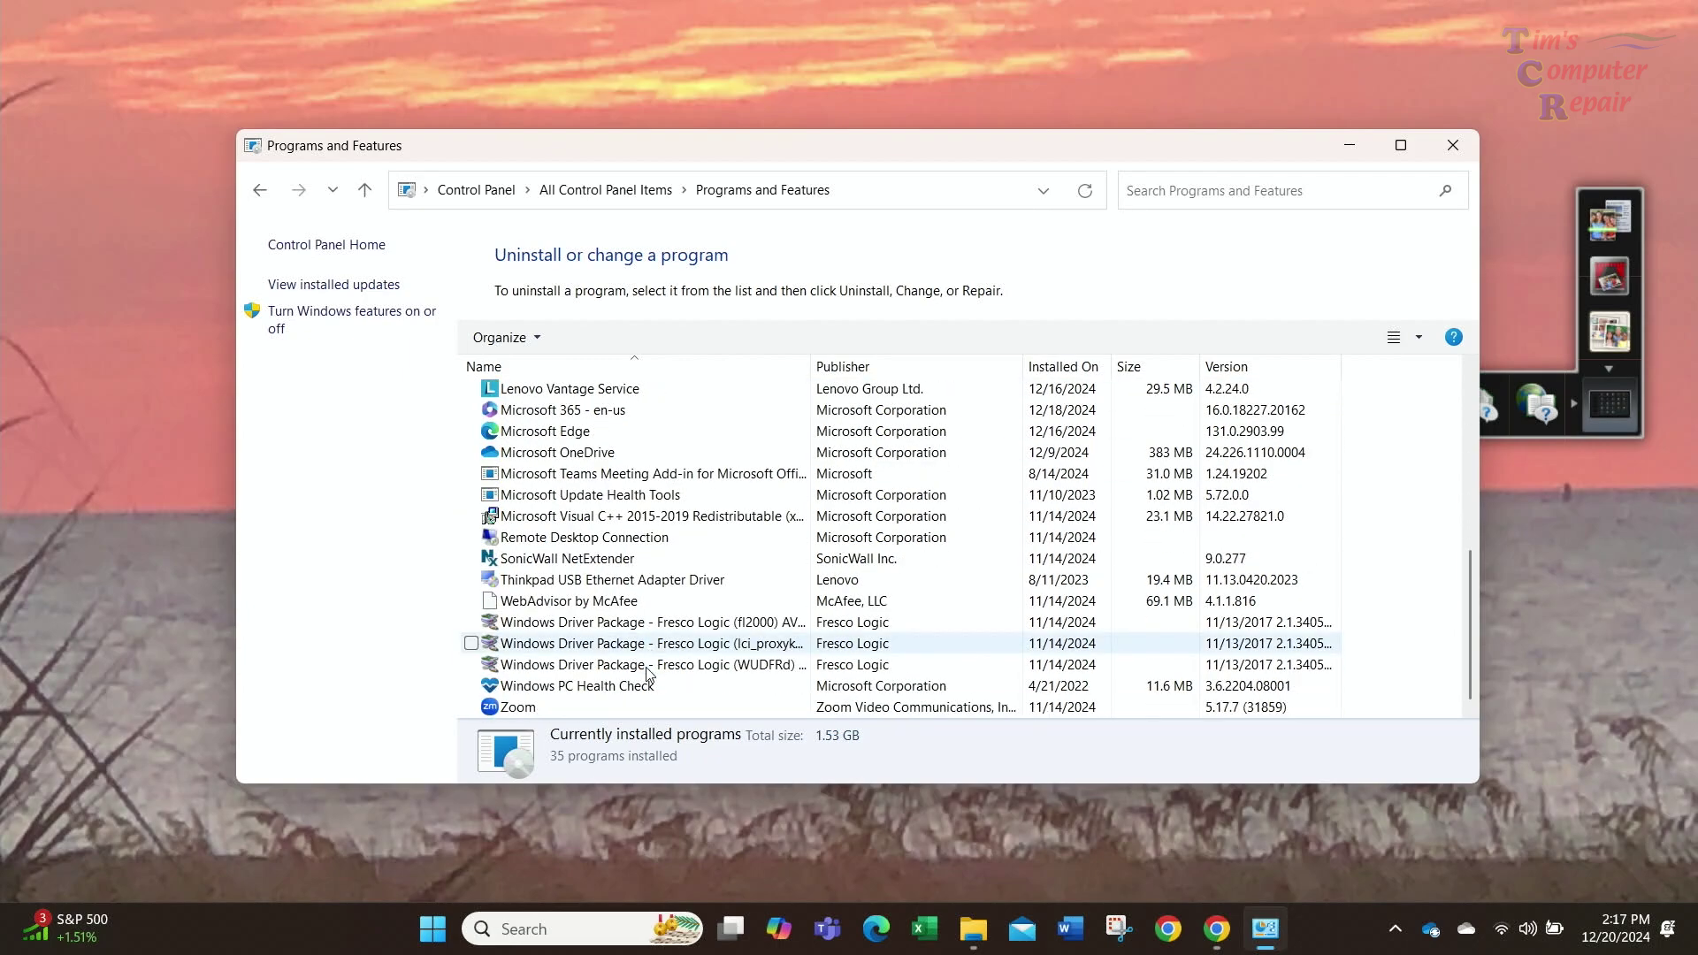
scroll(648, 672, up, 4)
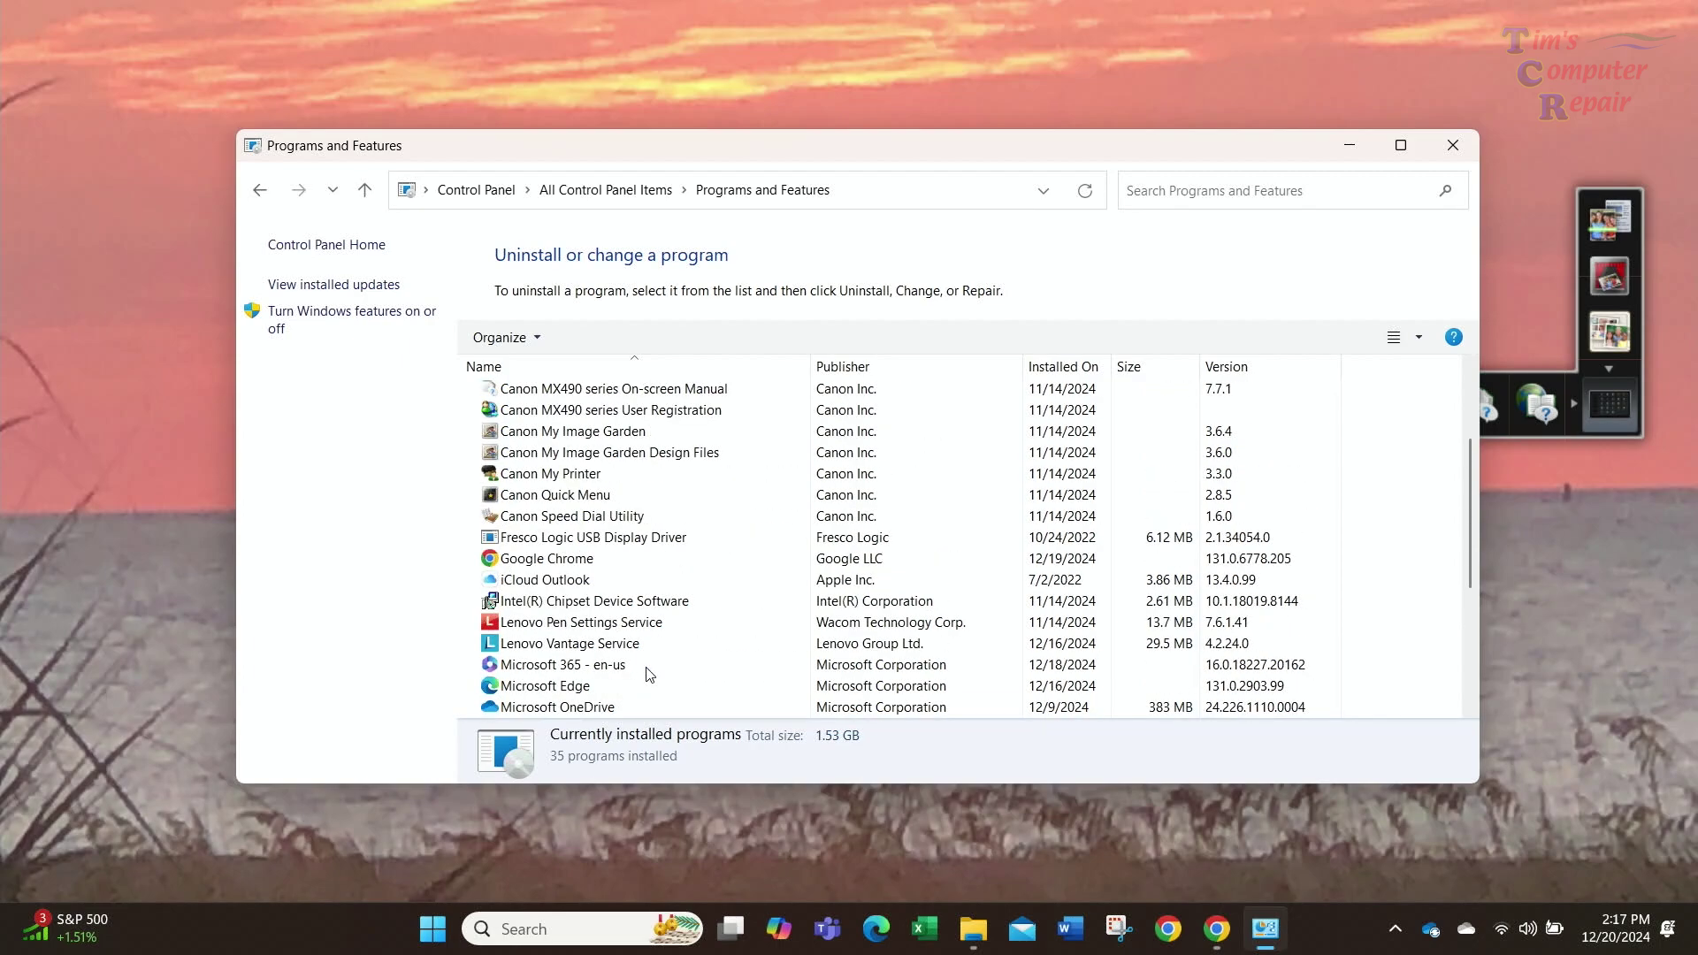
scroll(648, 674, up, 3)
scroll(648, 674, down, 2)
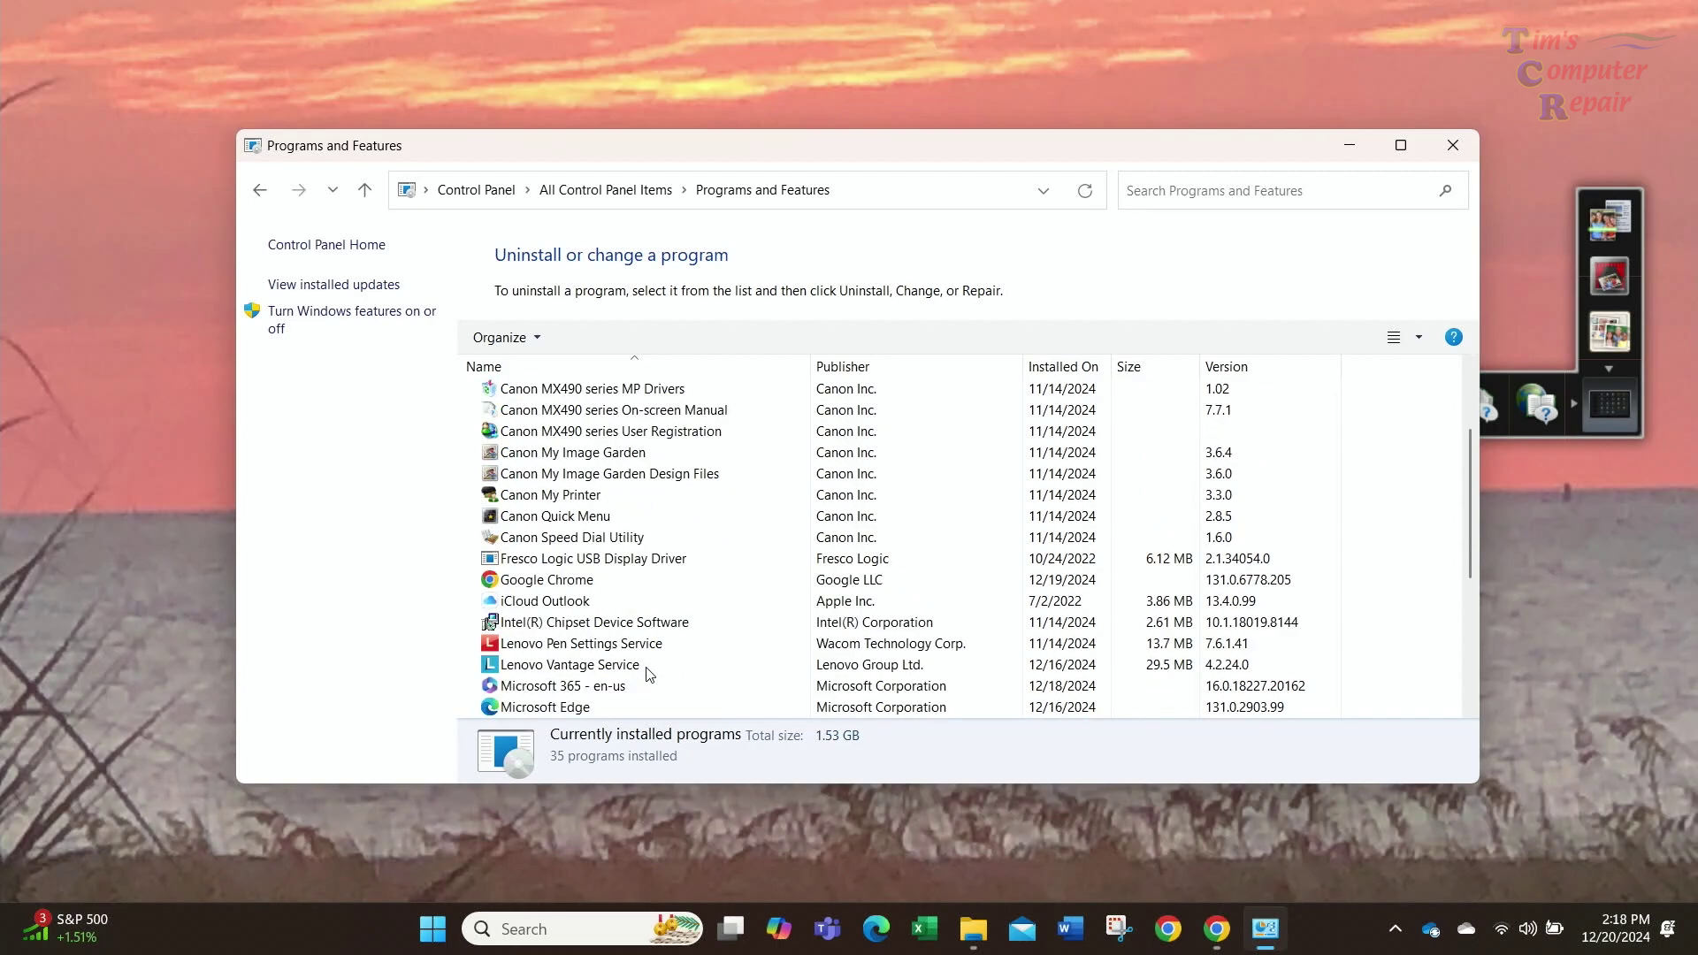
scroll(648, 674, down, 2)
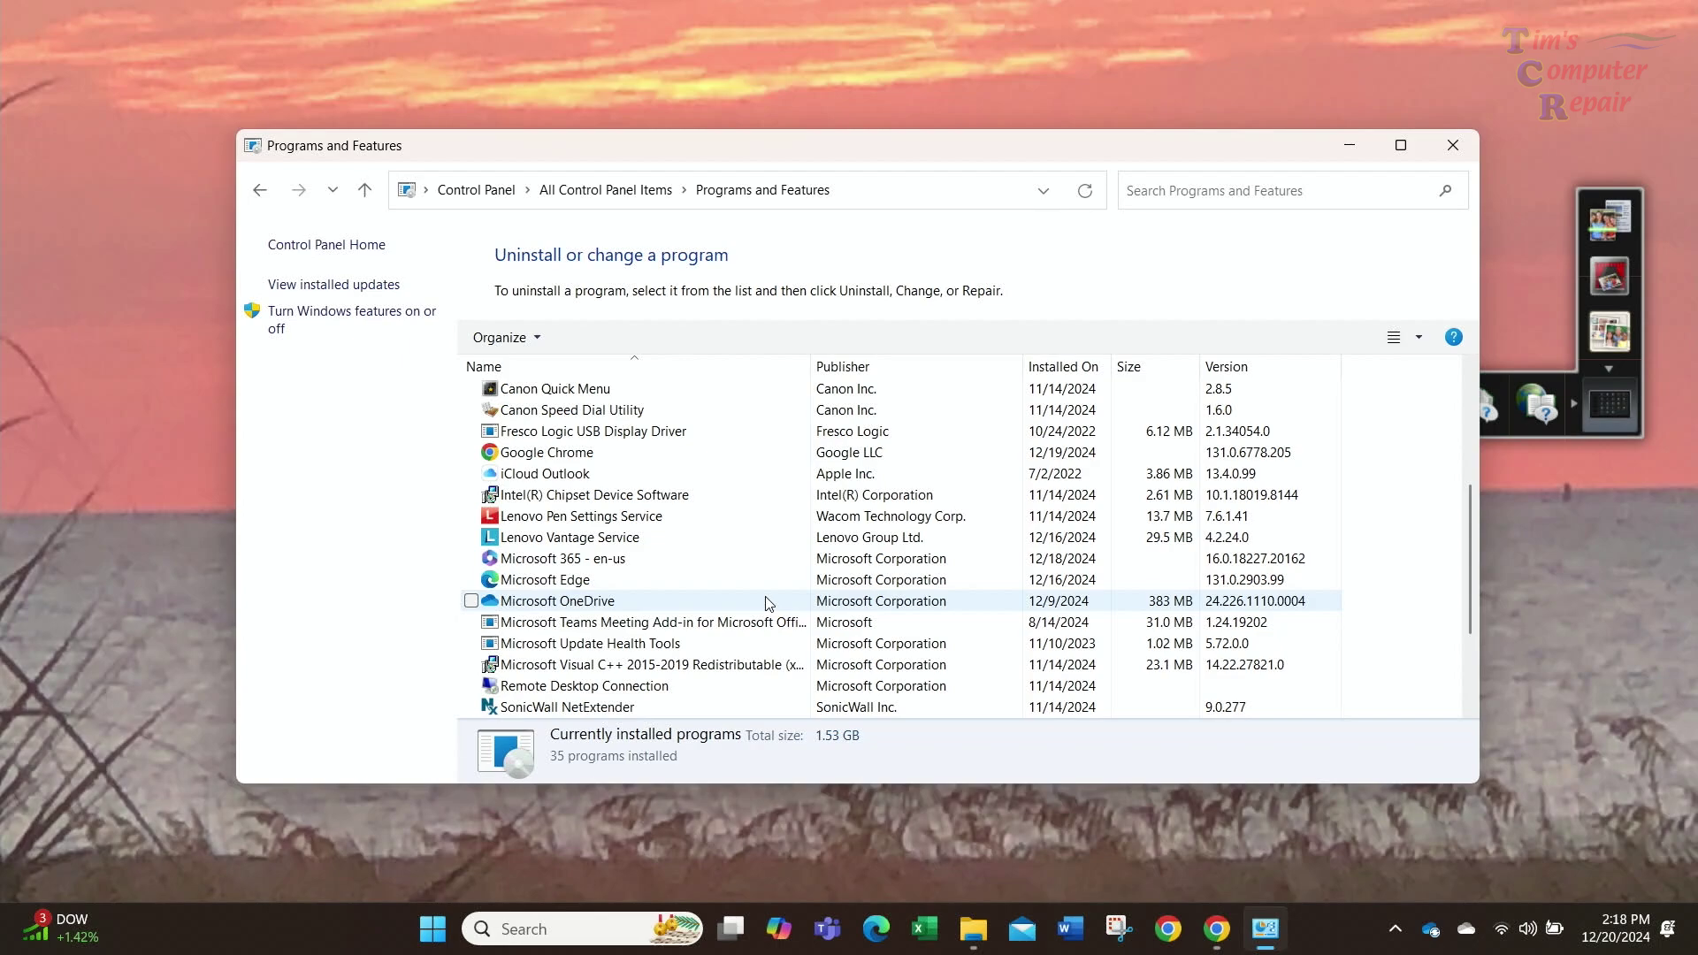
Step: Open Task Manager from the Ctrl+Alt+Delete screen and move it to the screen centre
key(ctrl+alt+Delete)
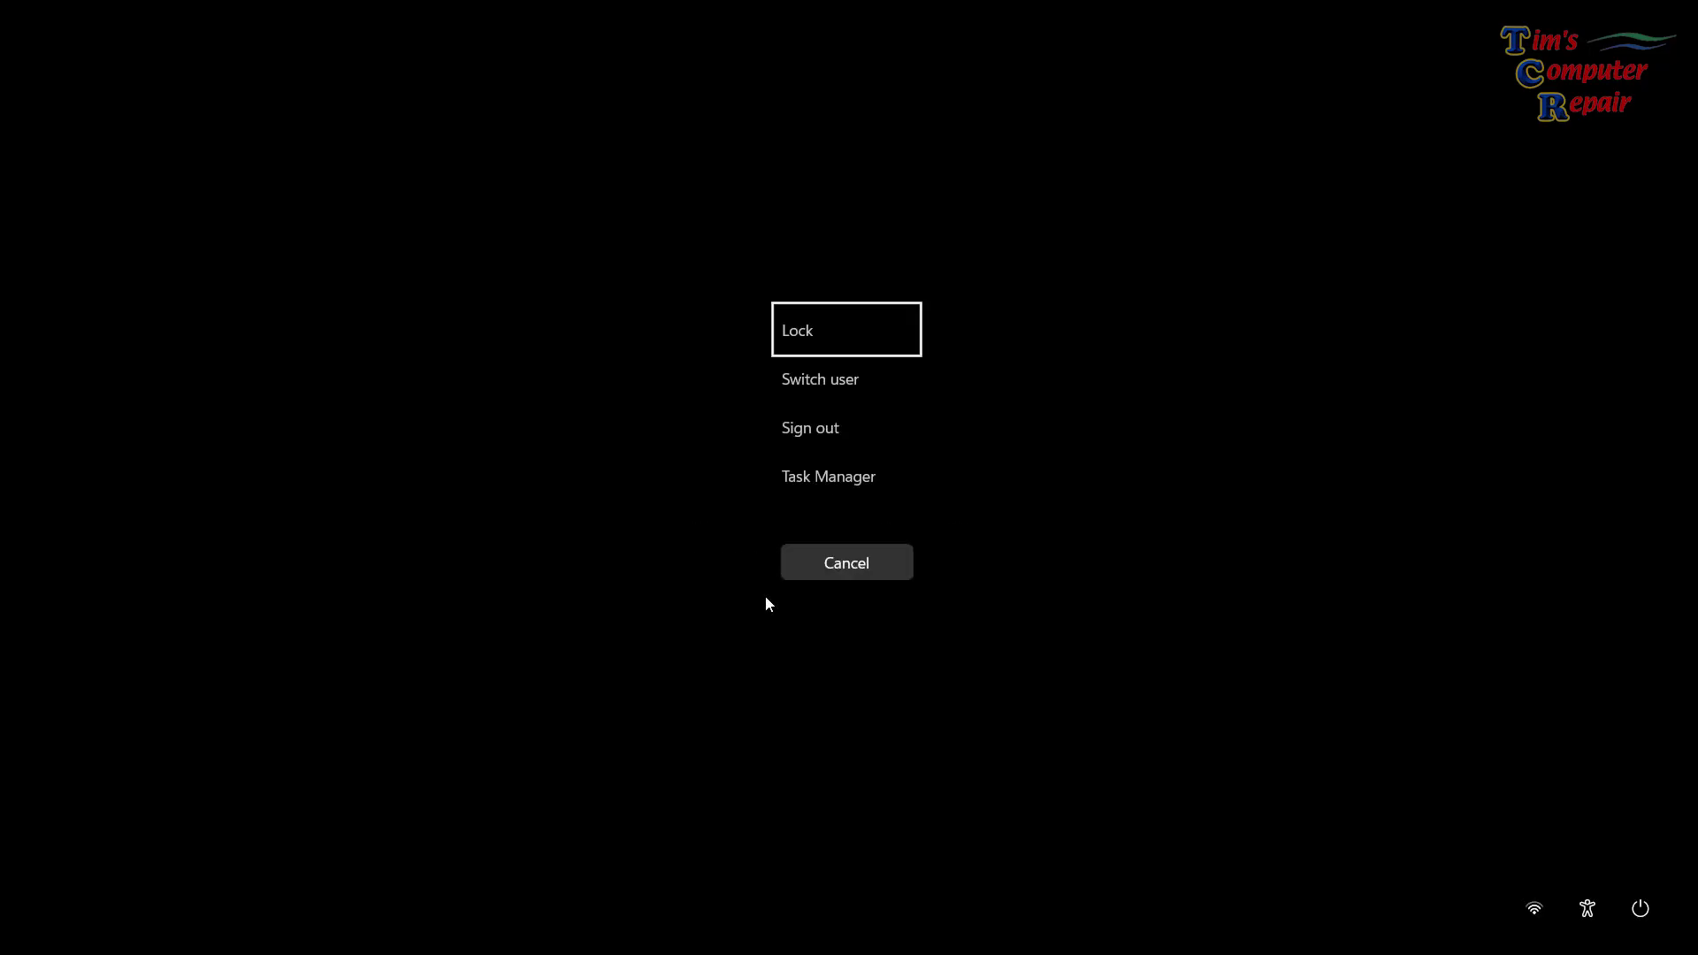
click(800, 493)
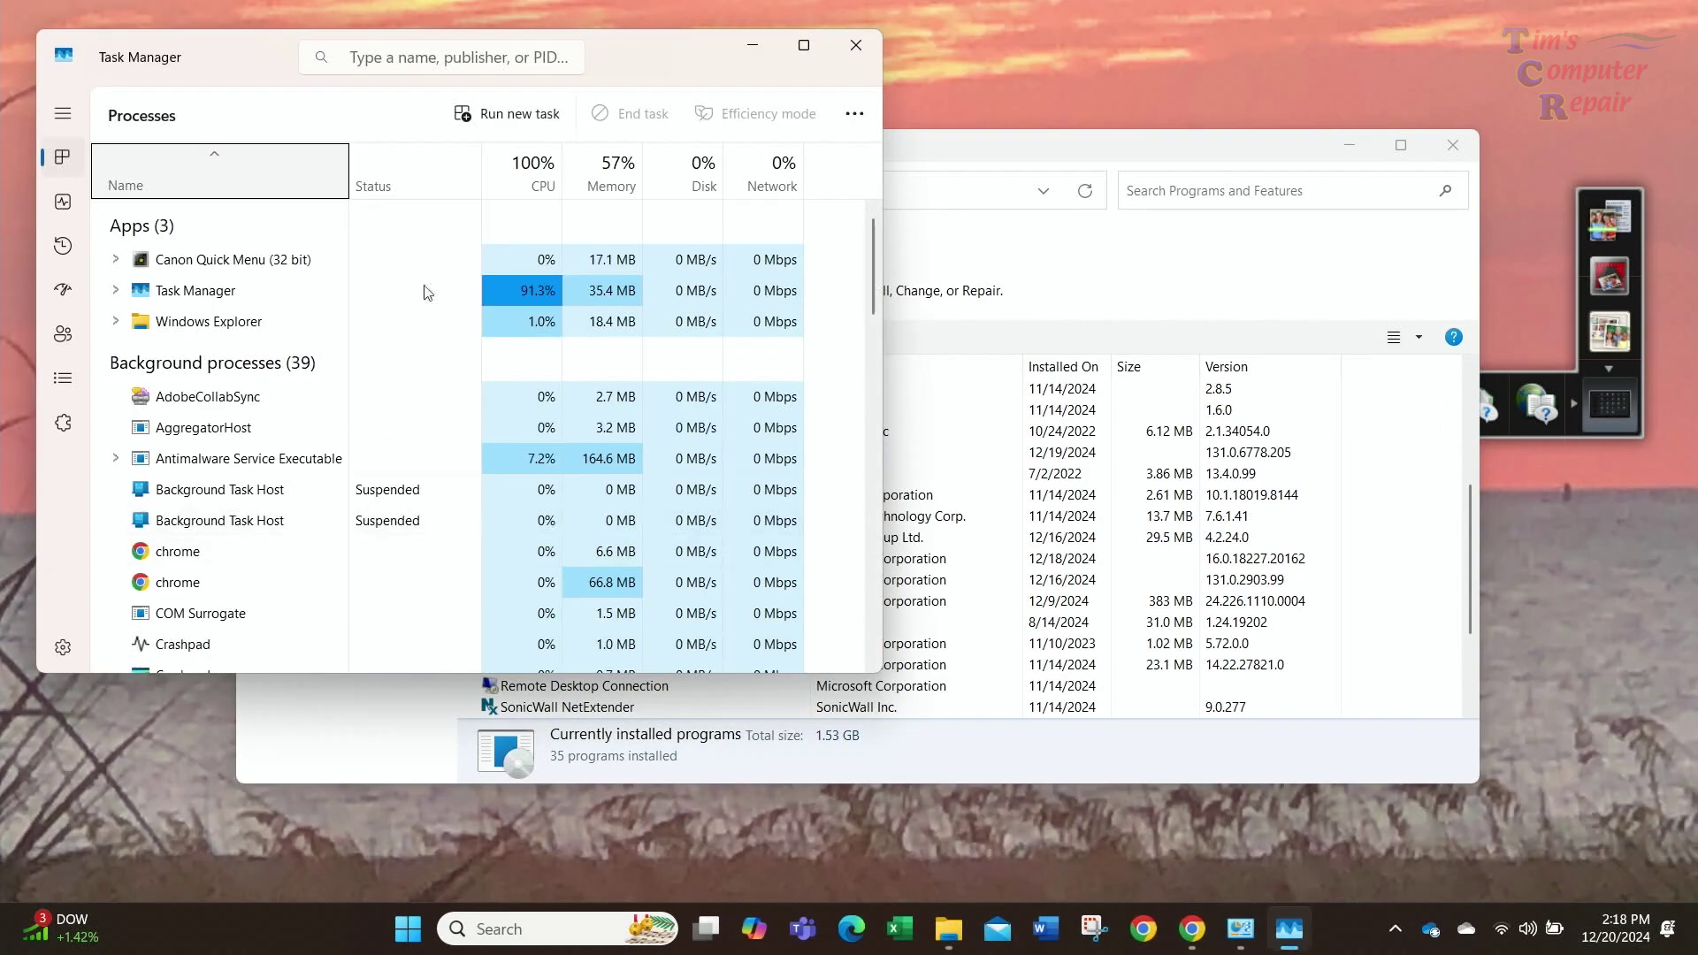
drag(592, 50, 955, 135)
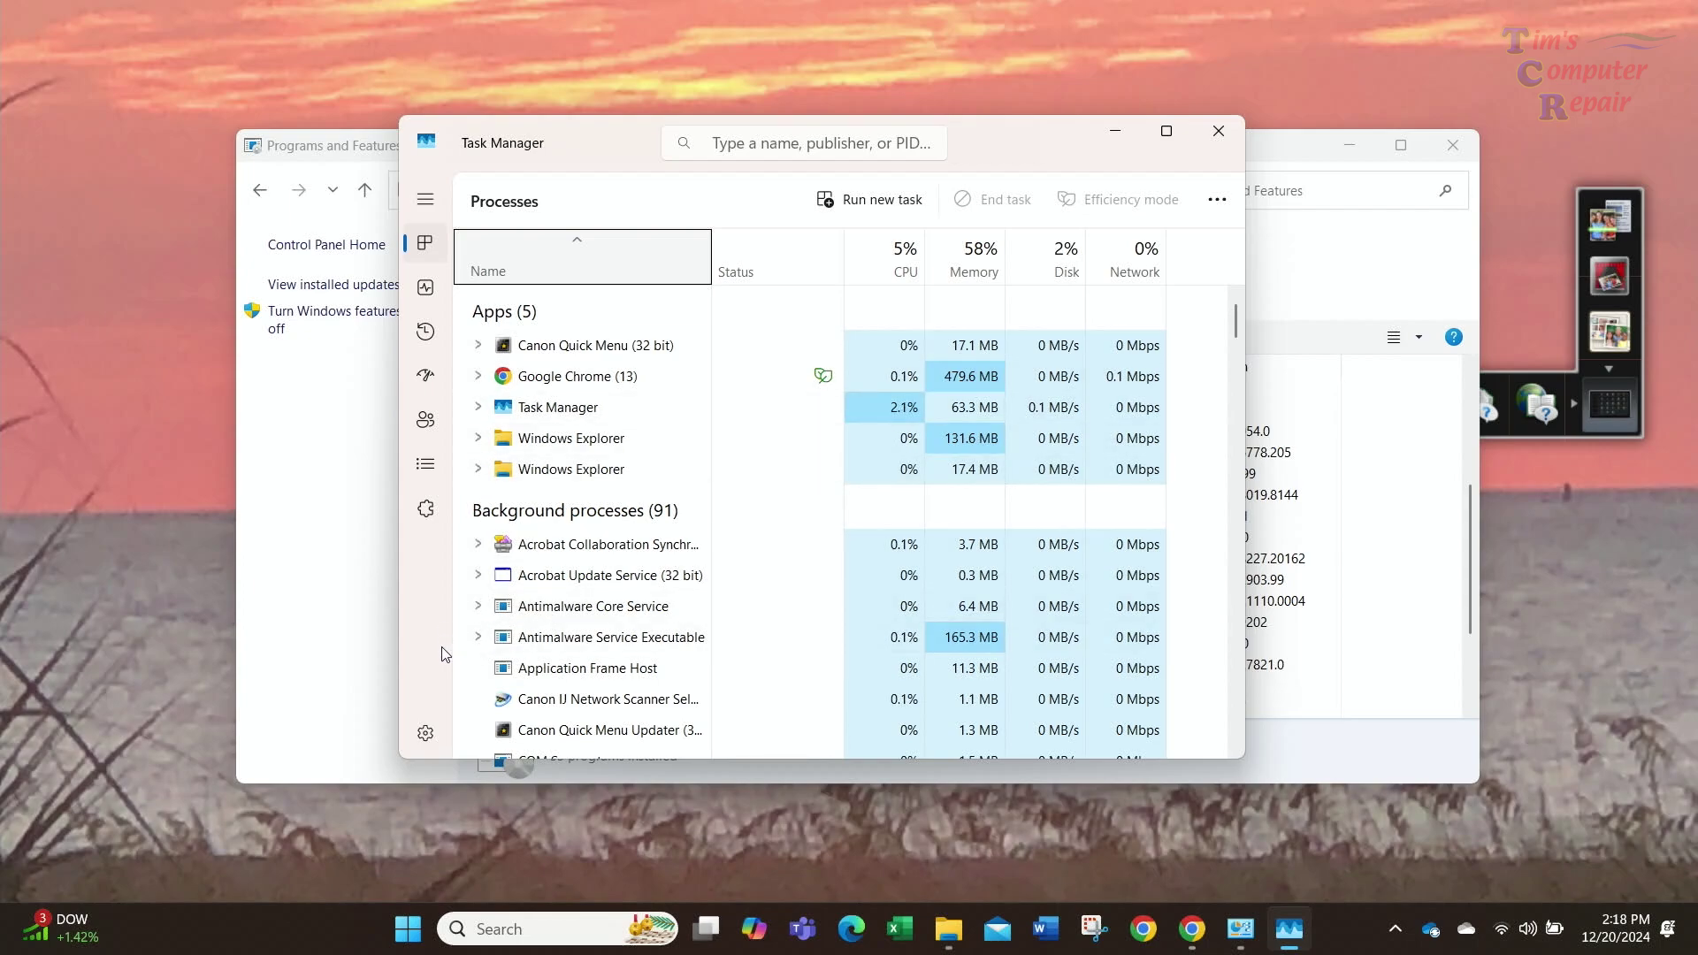
Step: Scroll the background processes down to where the Windows processes group starts
scroll(447, 659, down, 3)
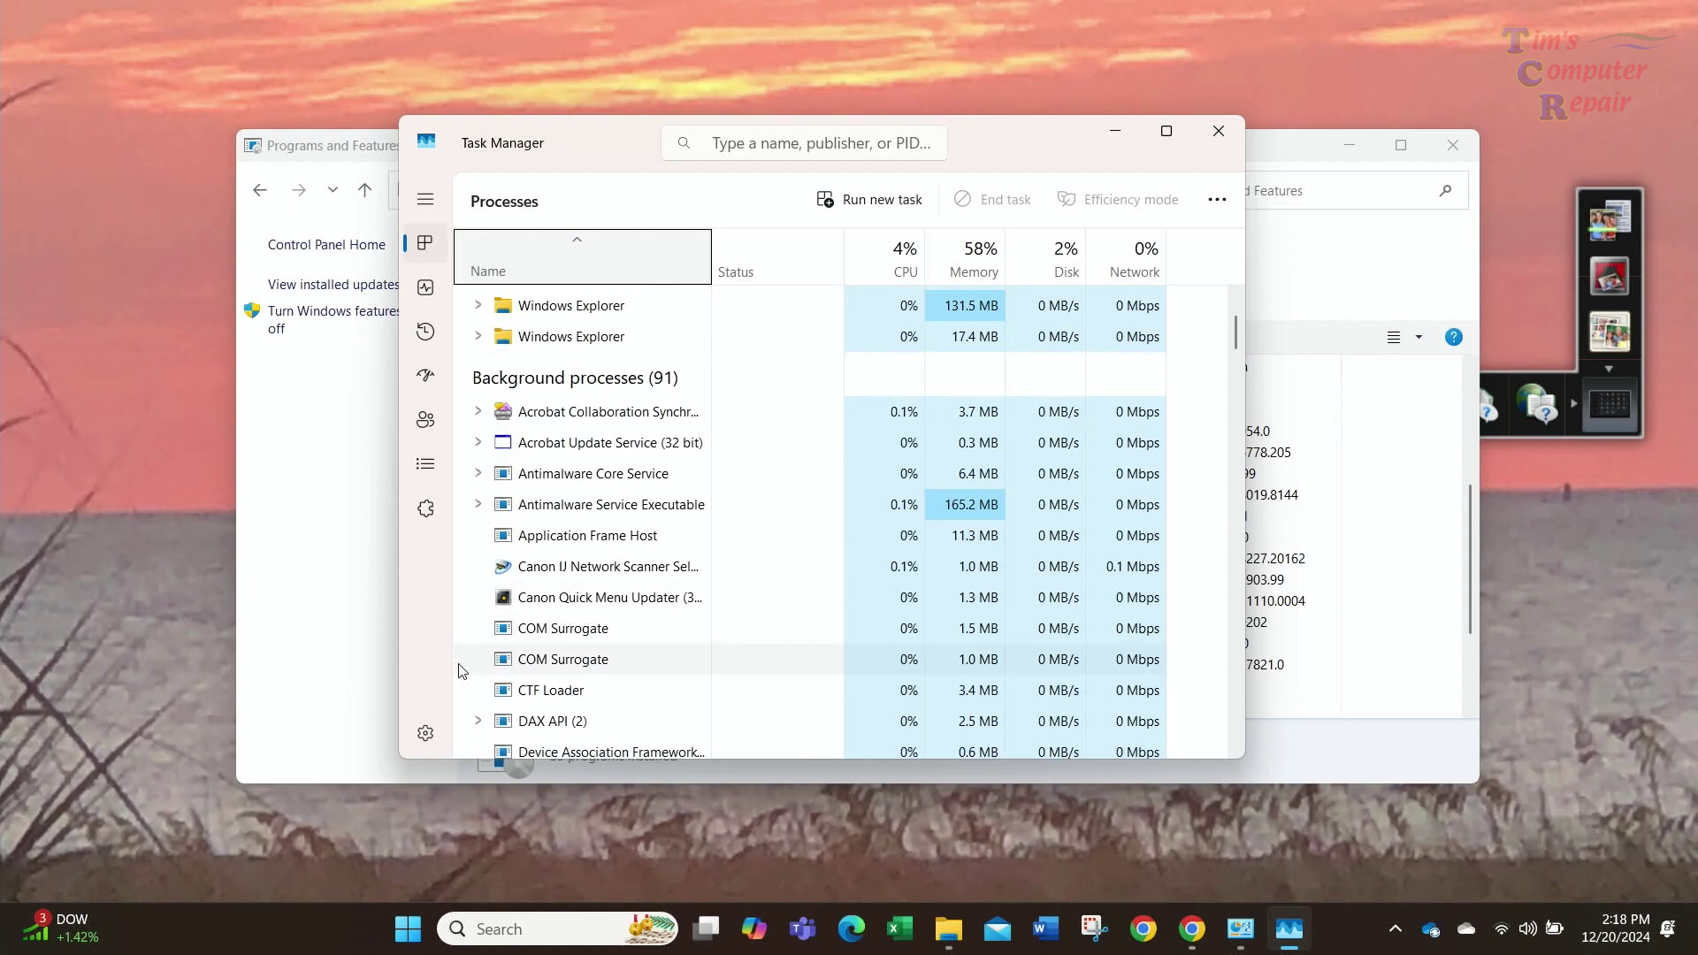
scroll(459, 671, down, 6)
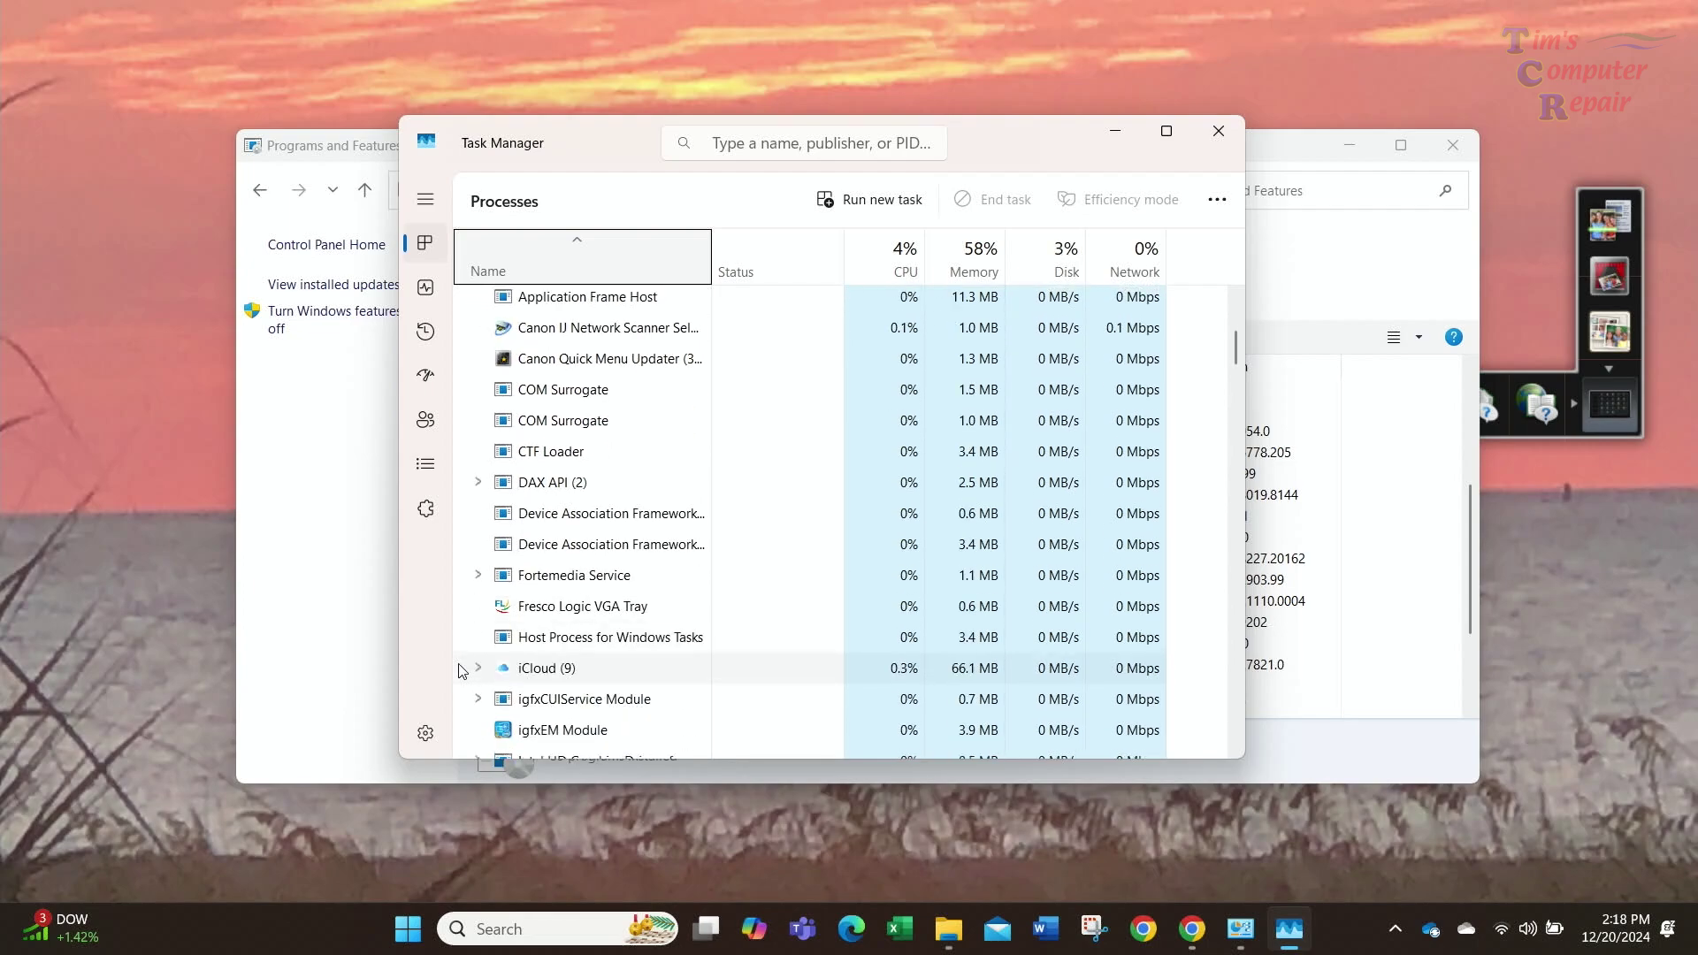
scroll(459, 671, down, 2)
scroll(458, 672, down, 8)
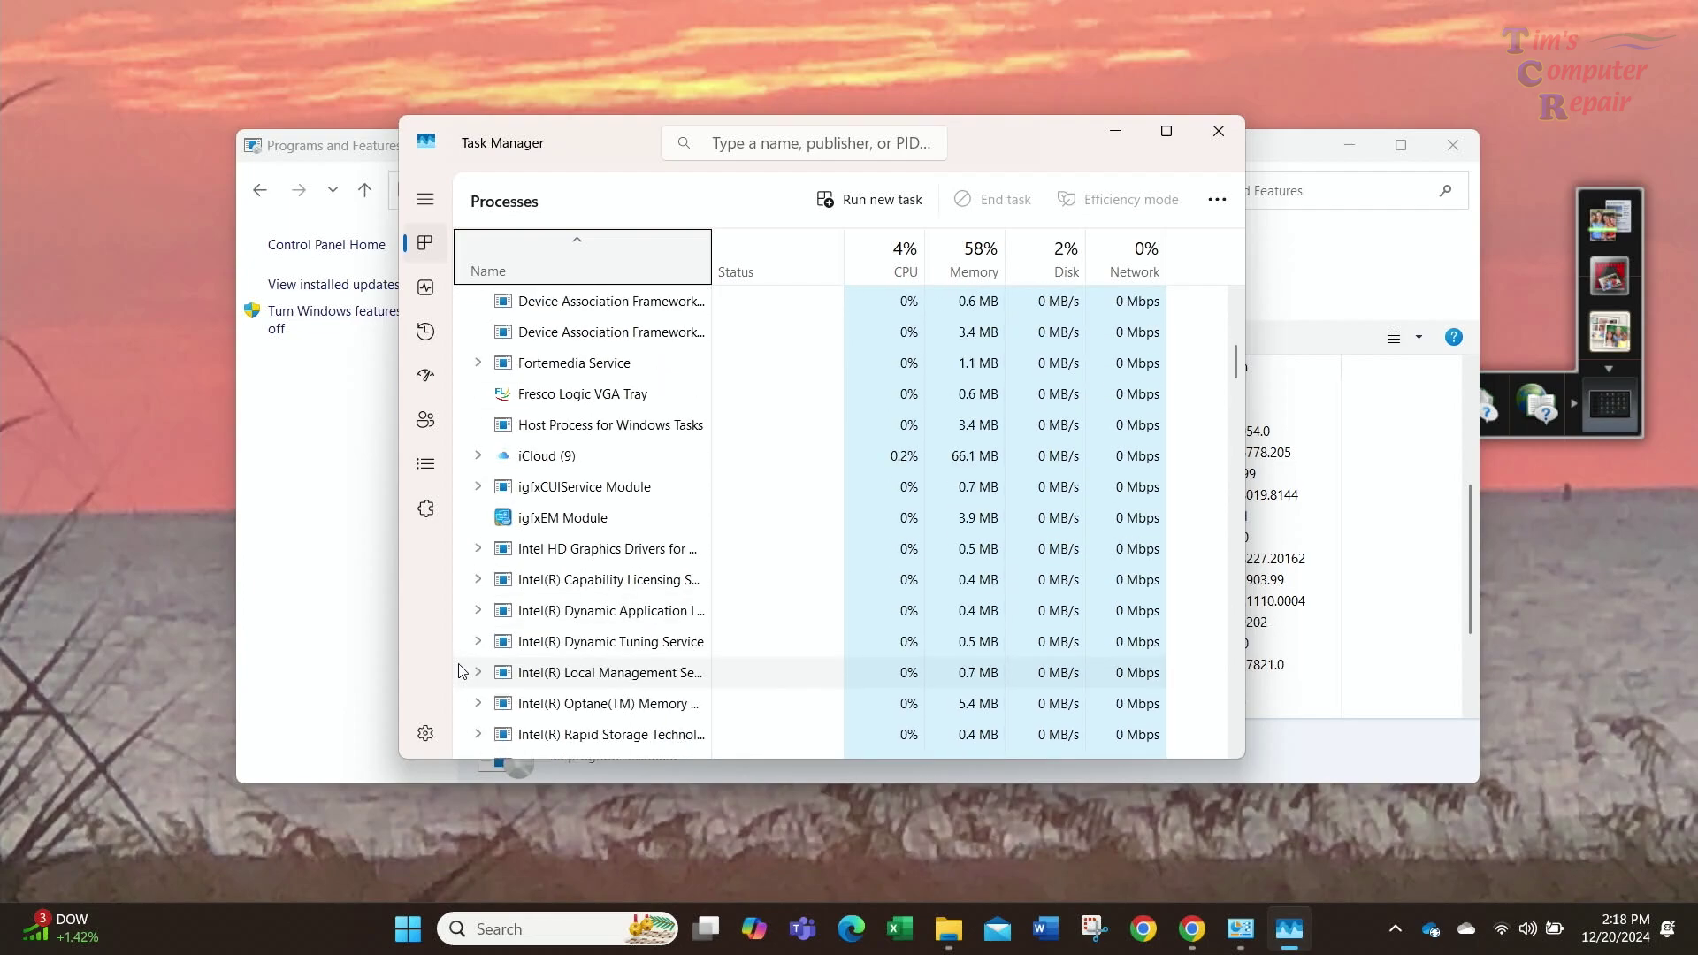
scroll(459, 671, down, 4)
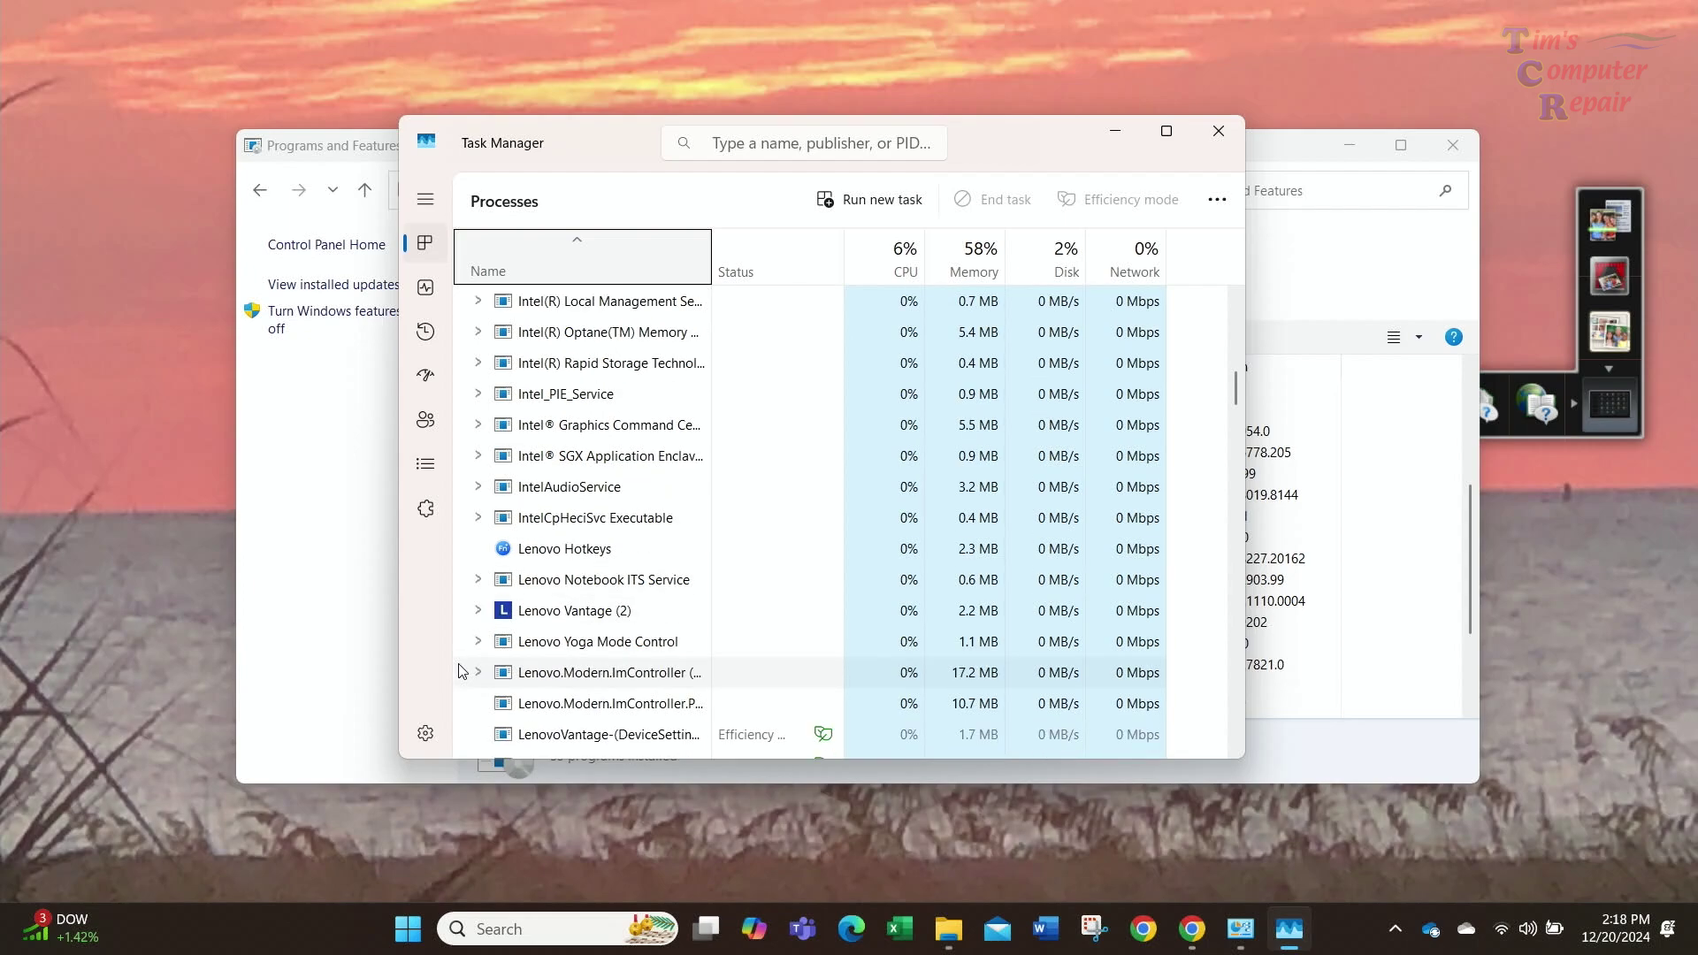
scroll(459, 671, down, 6)
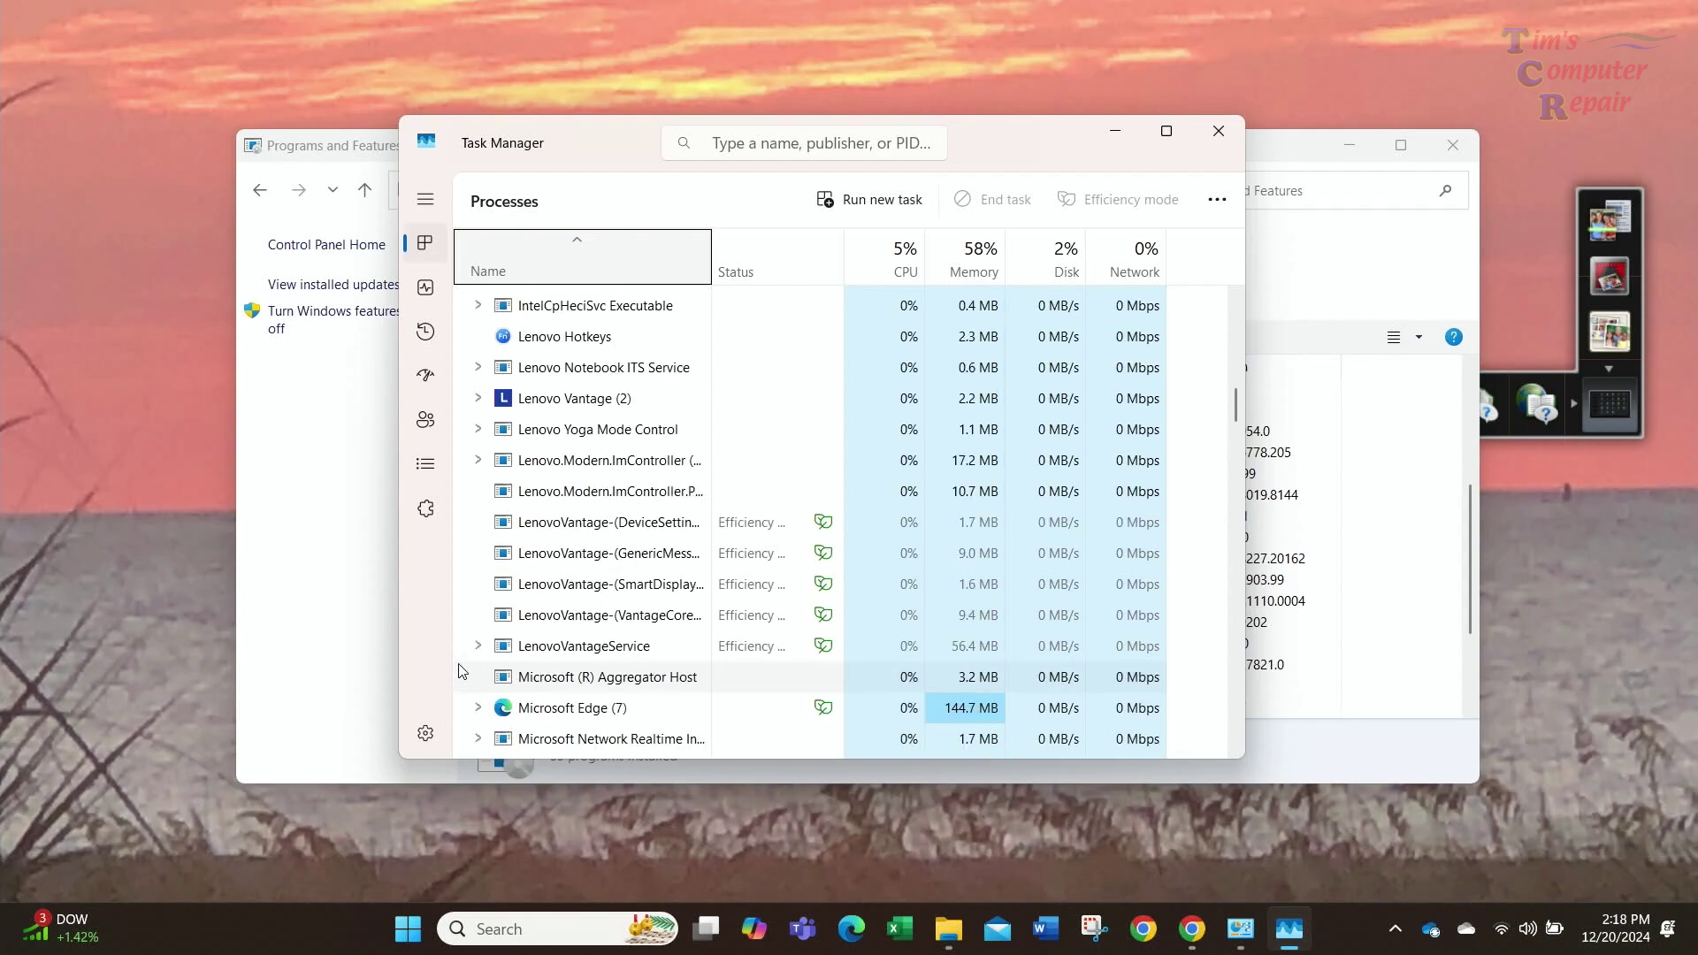
scroll(459, 671, down, 1)
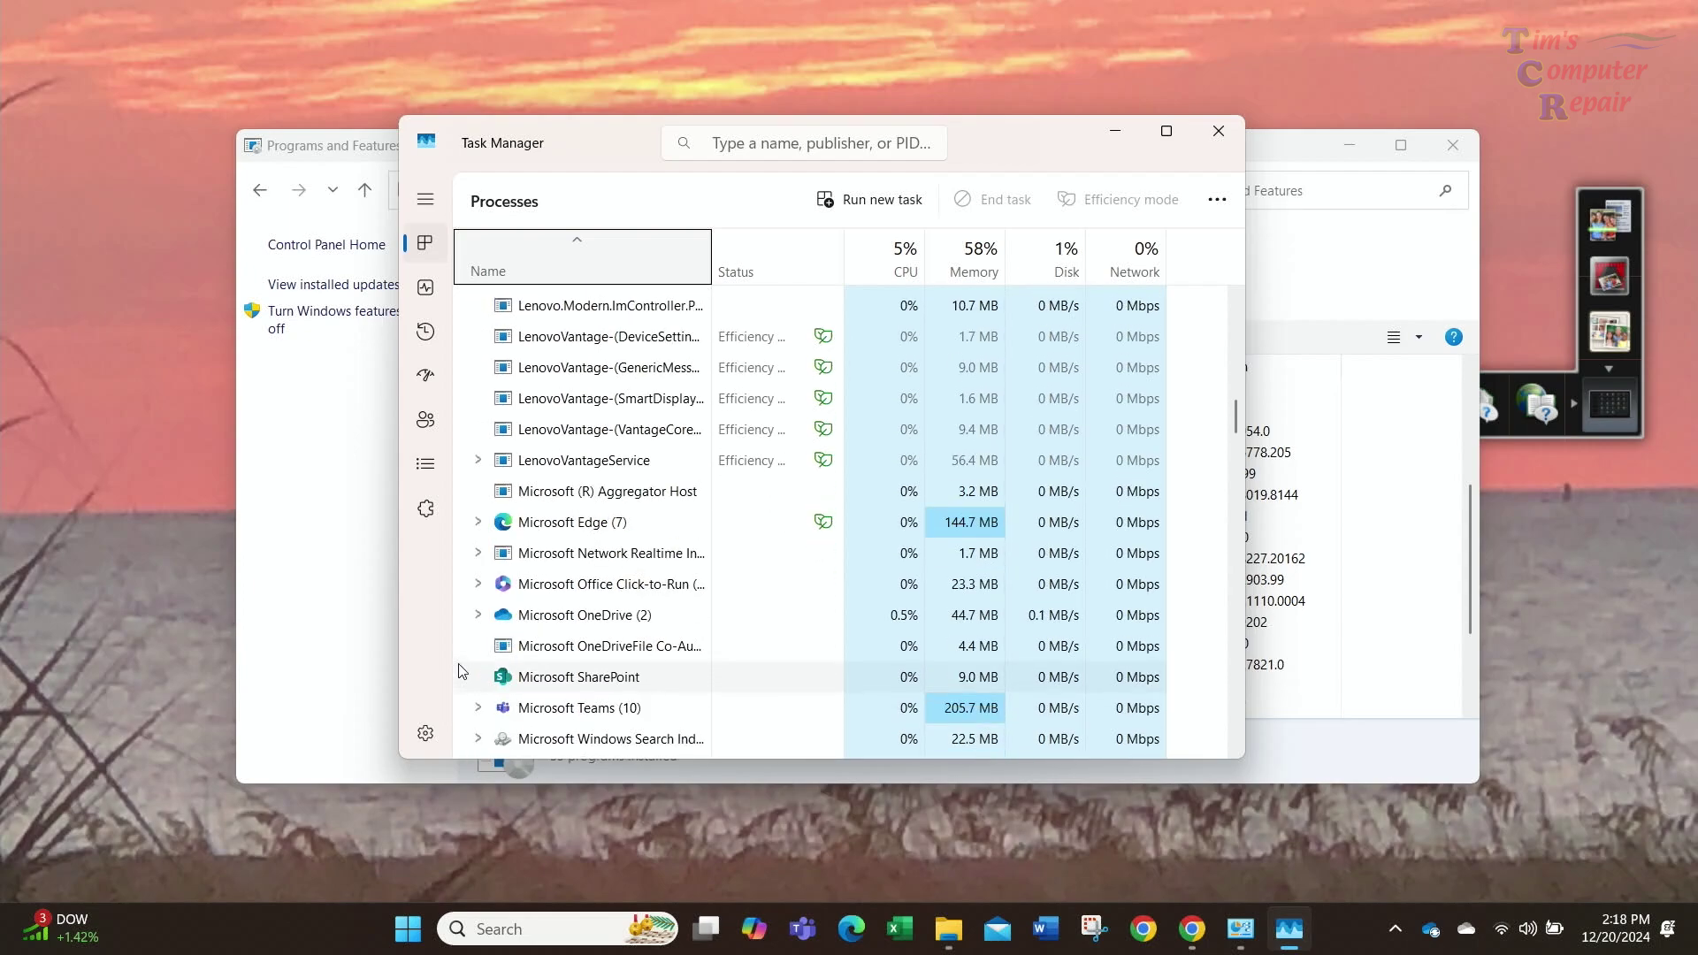
scroll(459, 672, down, 3)
scroll(459, 671, down, 10)
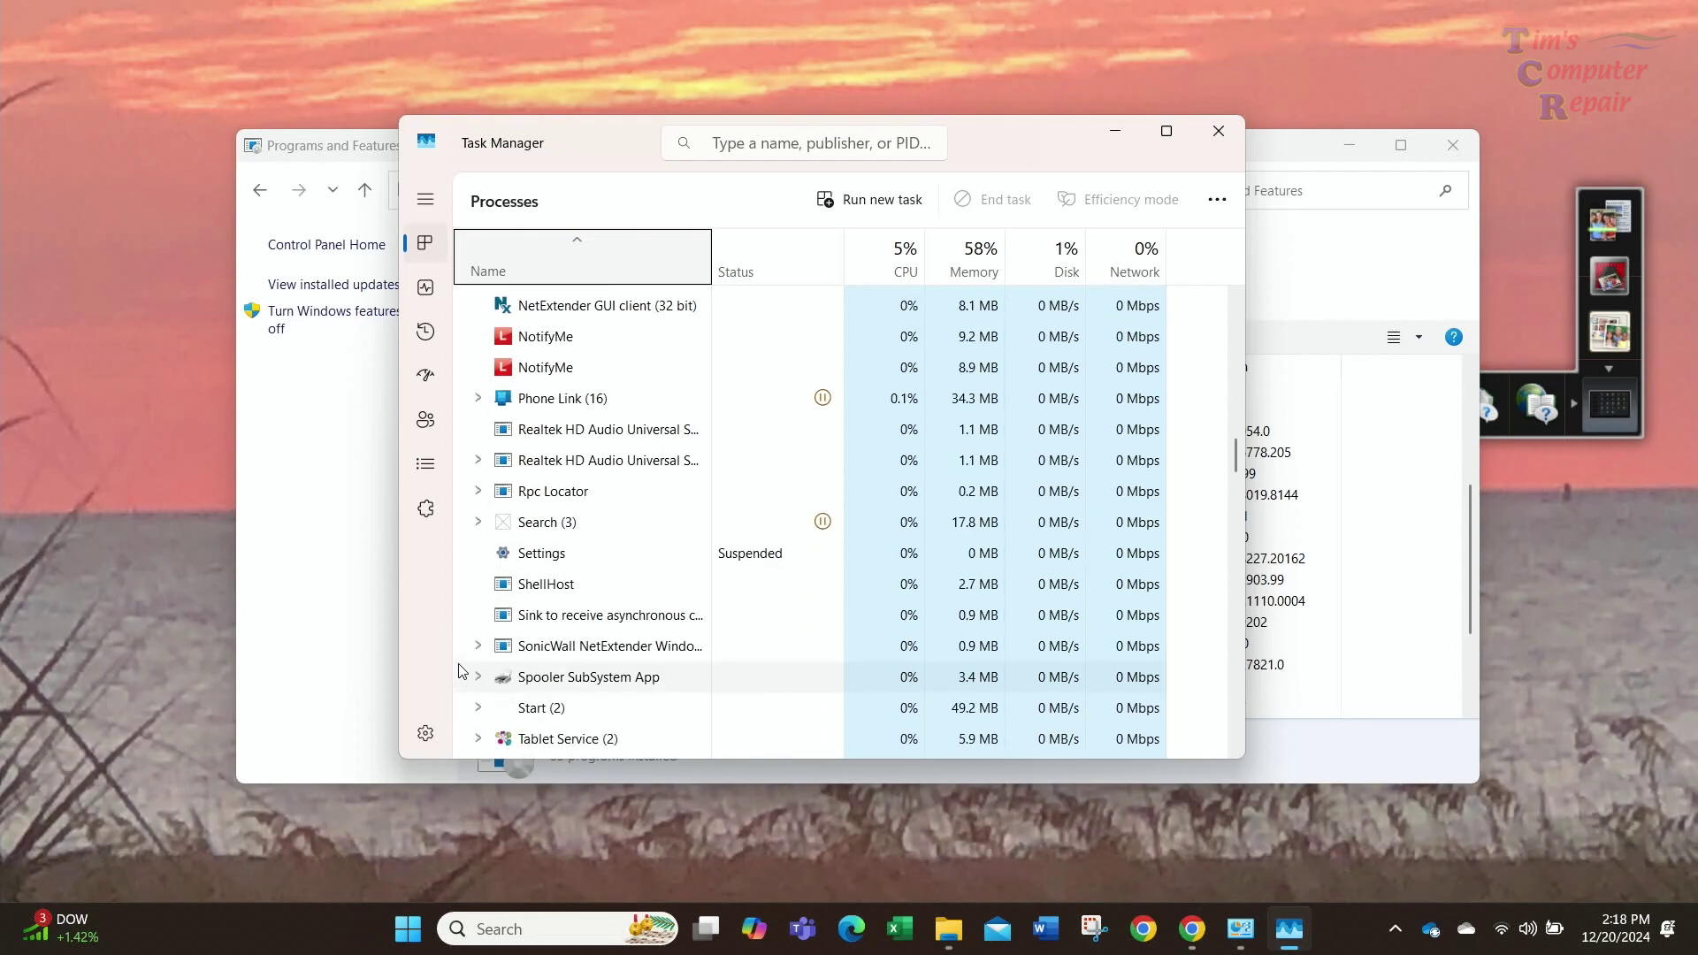
scroll(459, 671, down, 4)
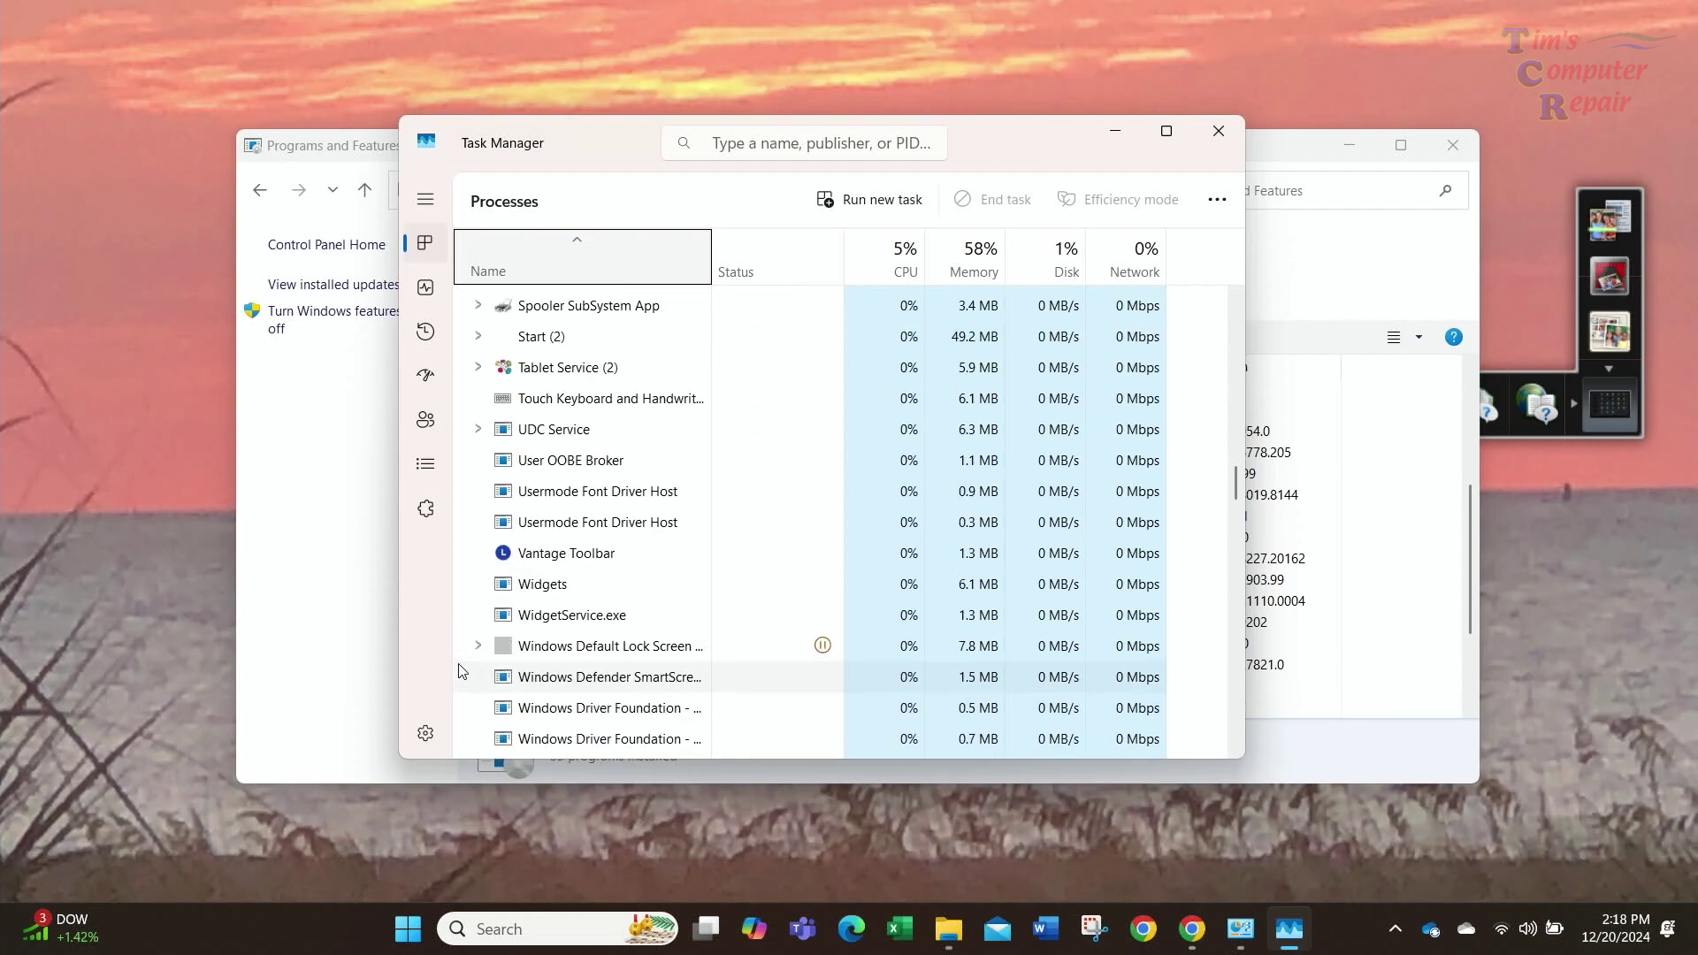
scroll(459, 671, down, 4)
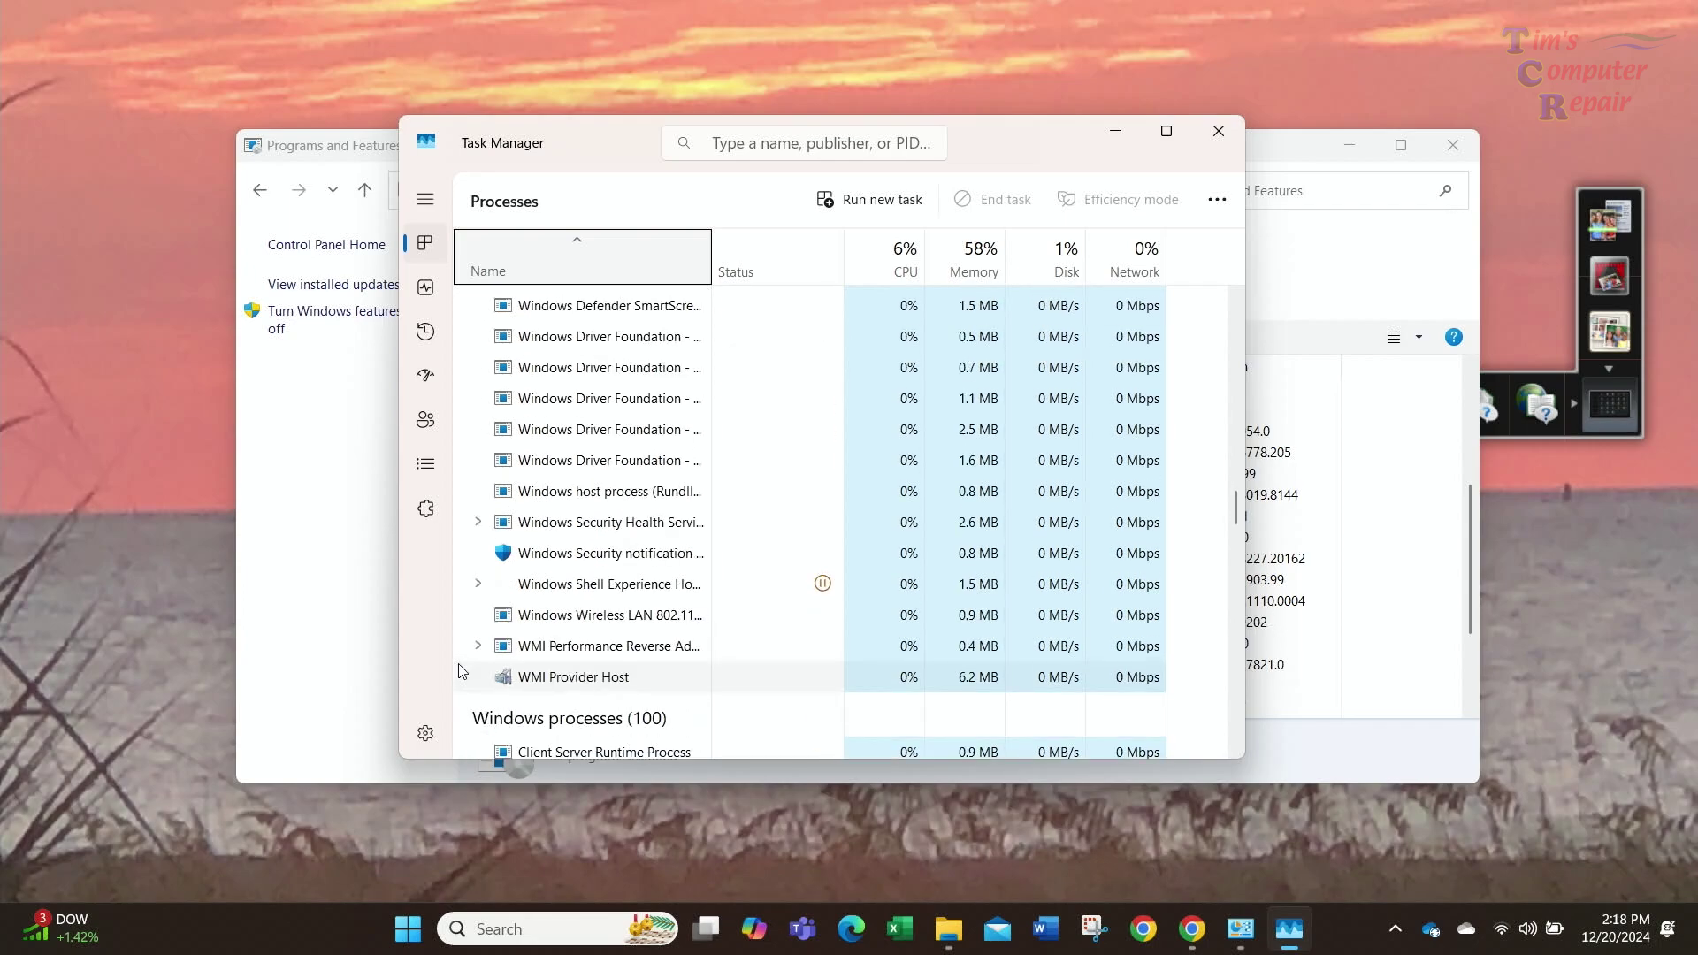
Step: Close Task Manager and Programs and Features, then reveal the hidden tray icons
click(1217, 129)
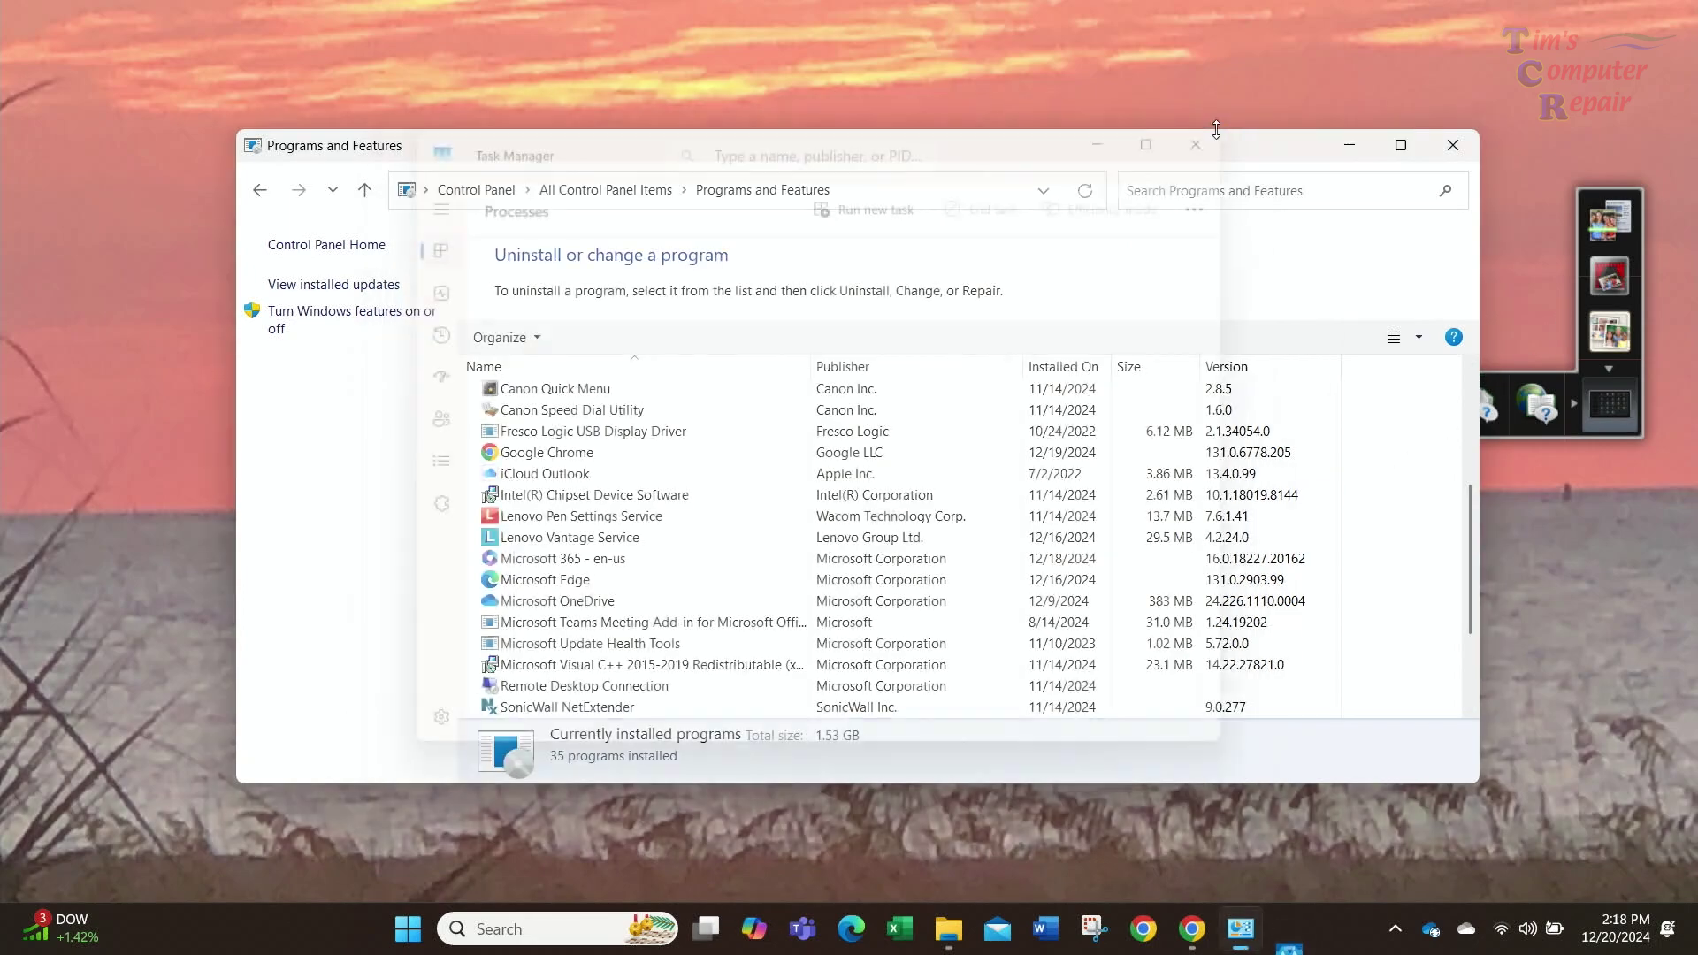
click(1451, 152)
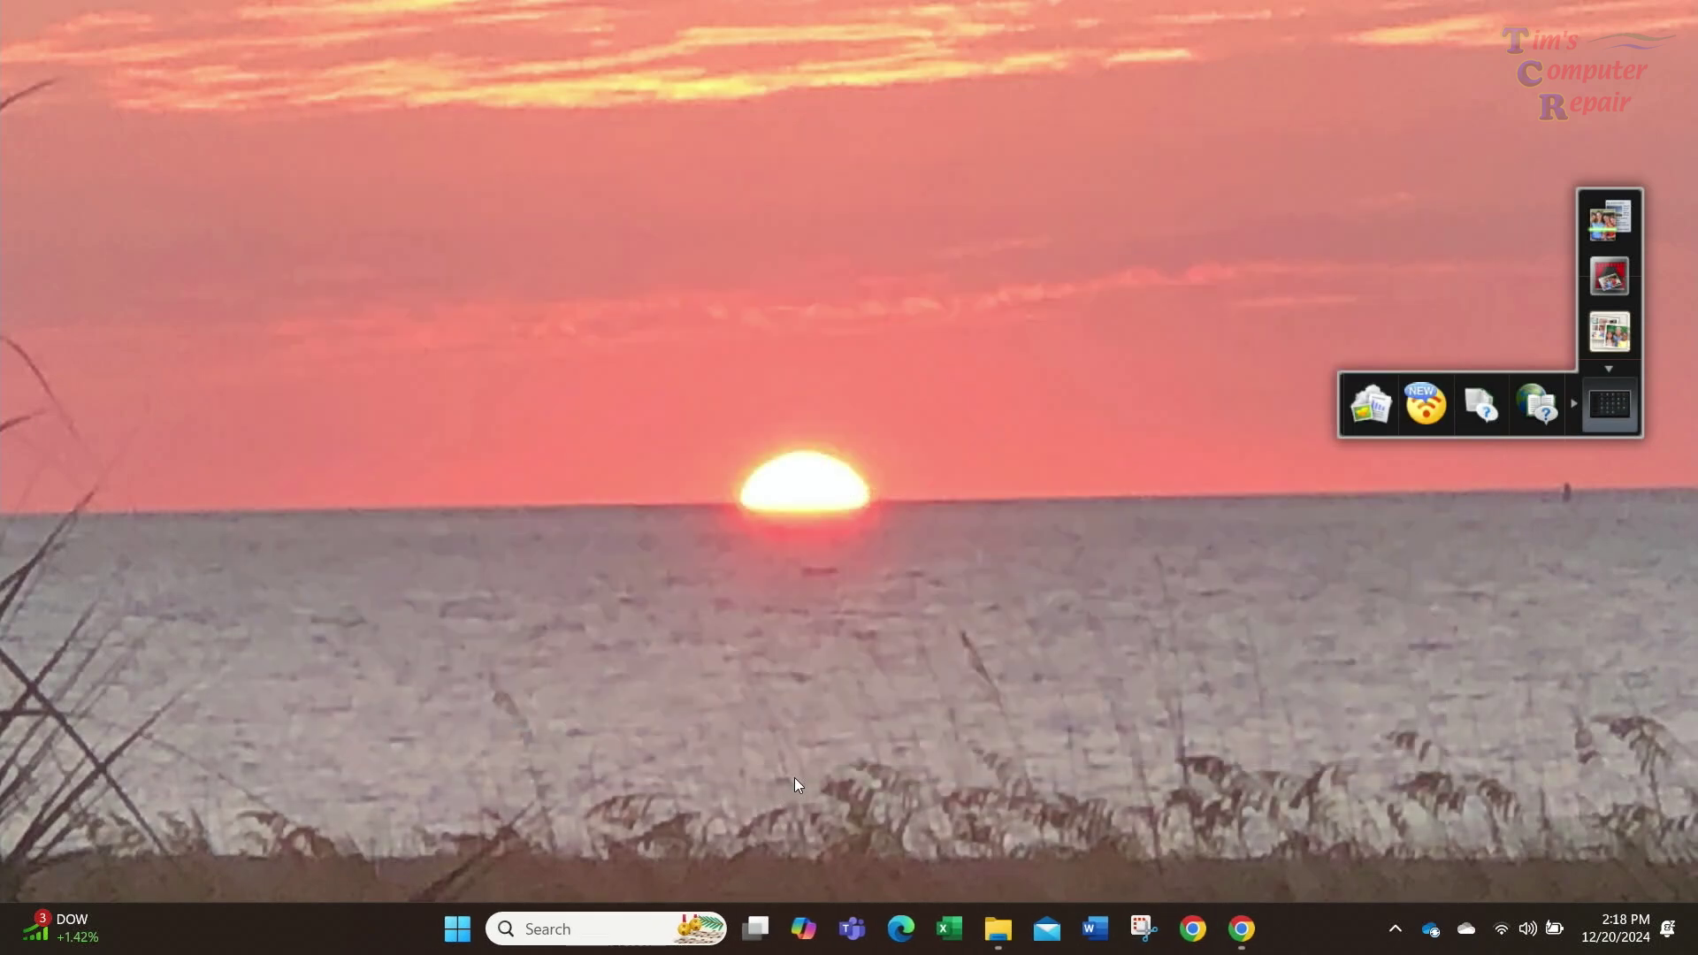
click(1395, 930)
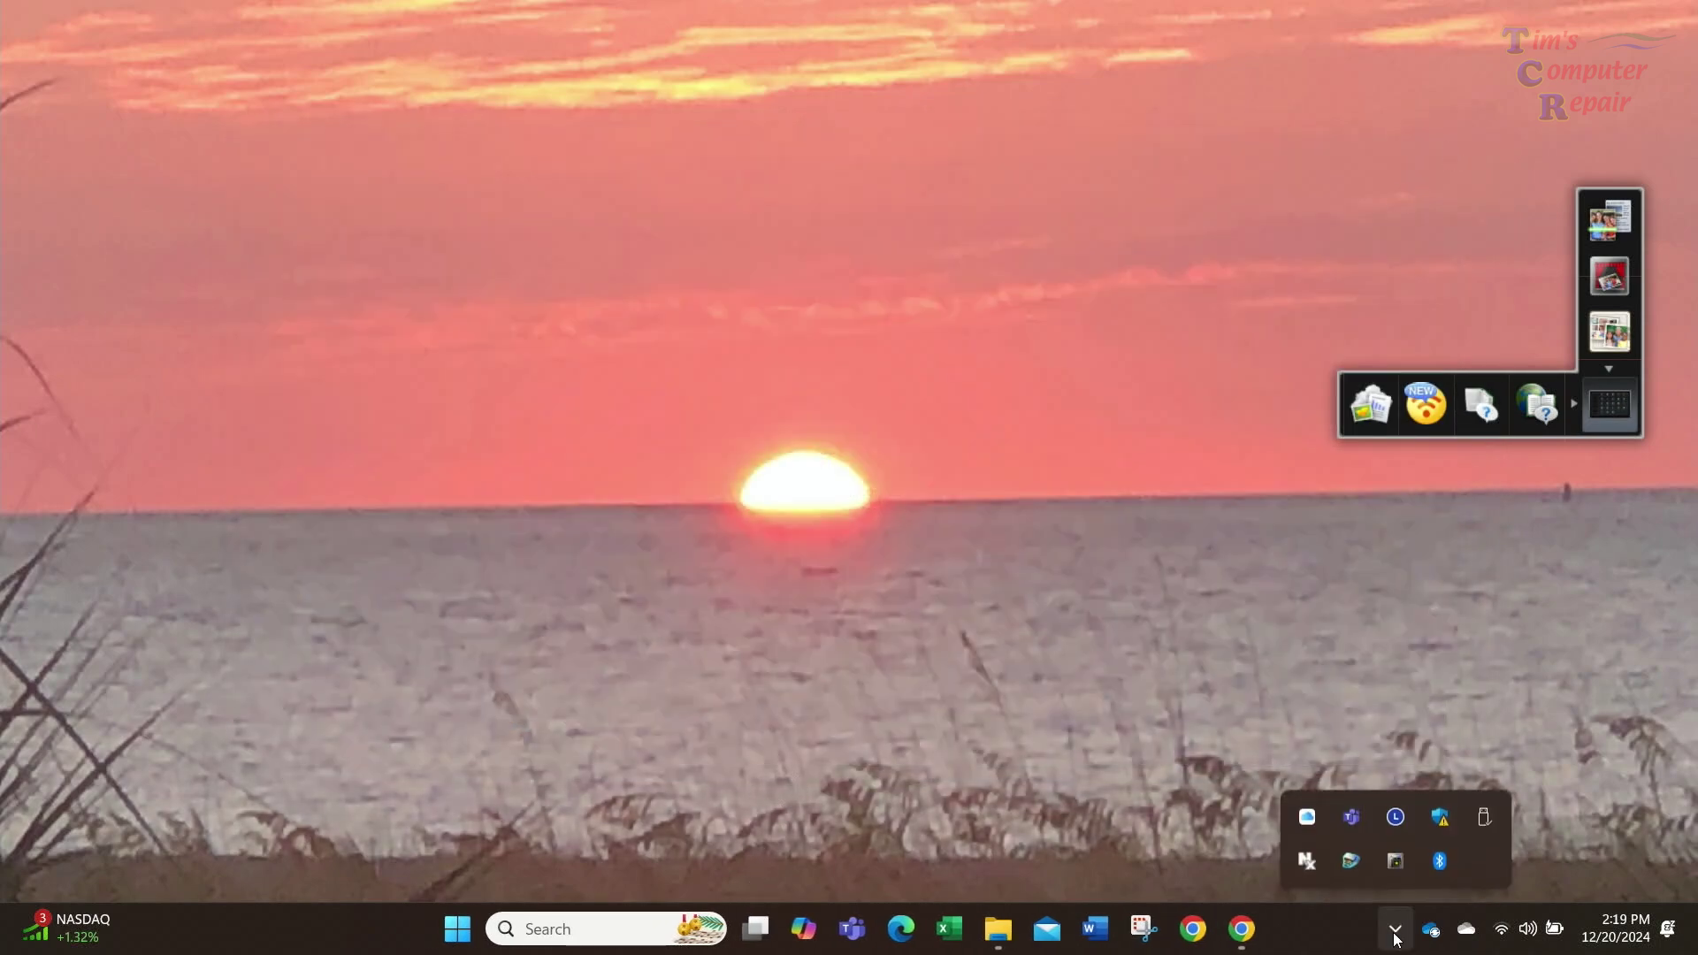
Step: Launch Windows Security from the tray, review Security at a glance, and go to App & browser control
click(1440, 820)
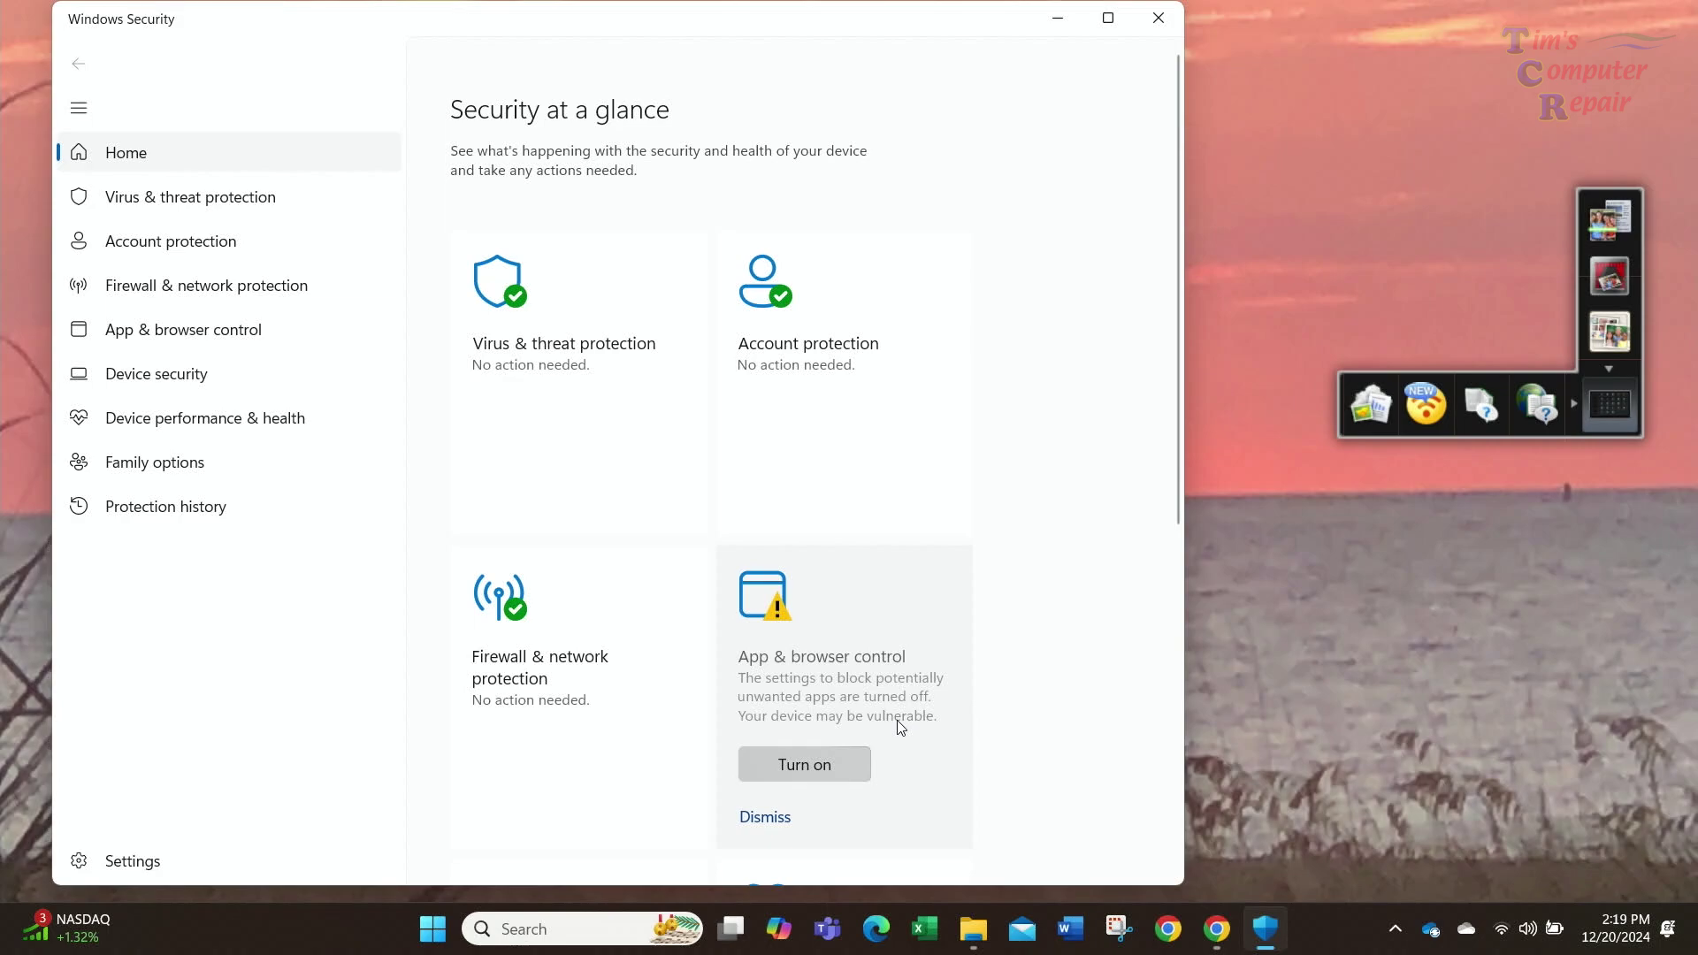
scroll(898, 723, down, 3)
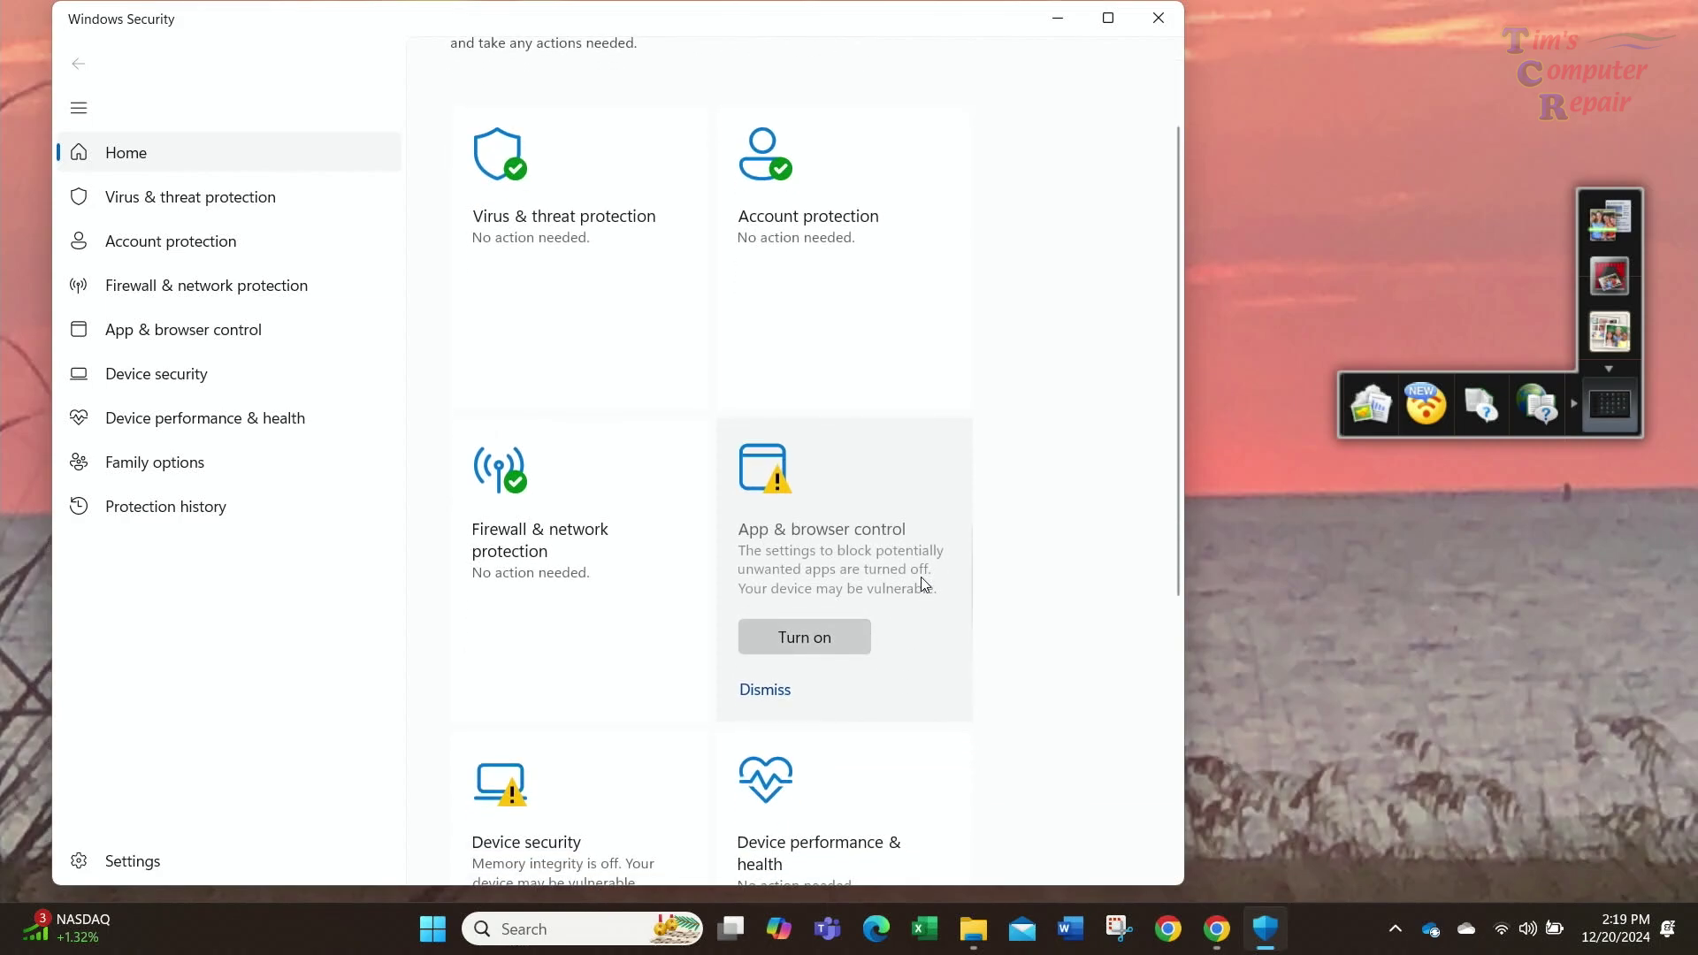
scroll(921, 583, down, 3)
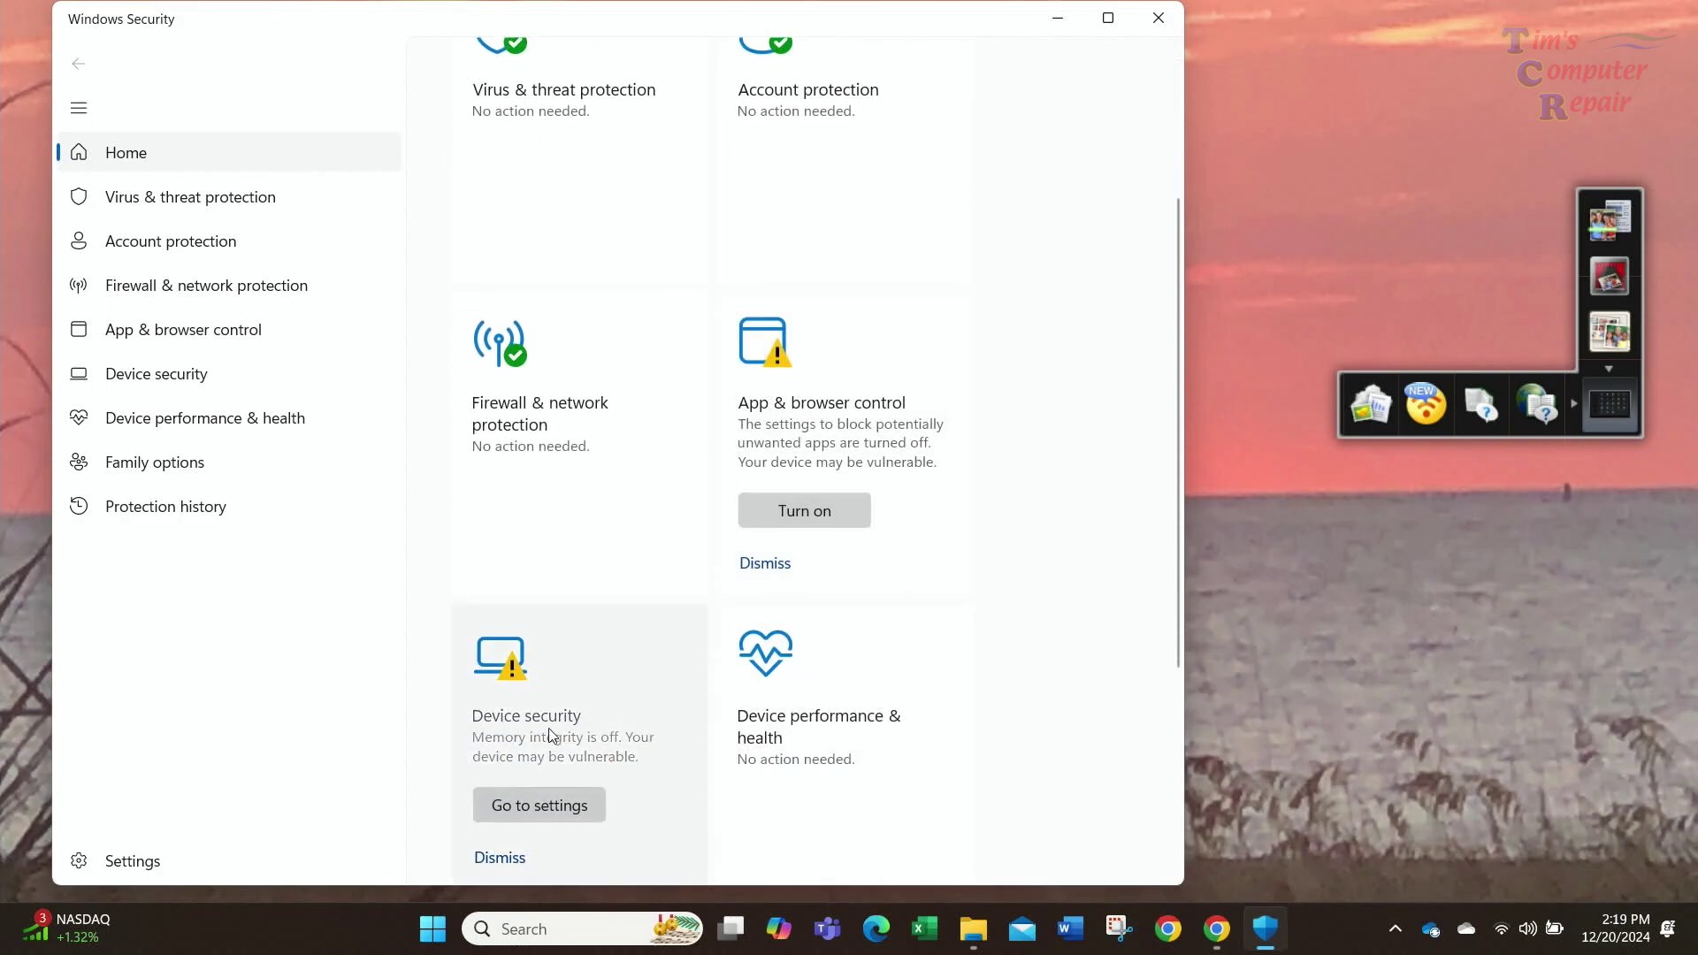
scroll(543, 769, down, 3)
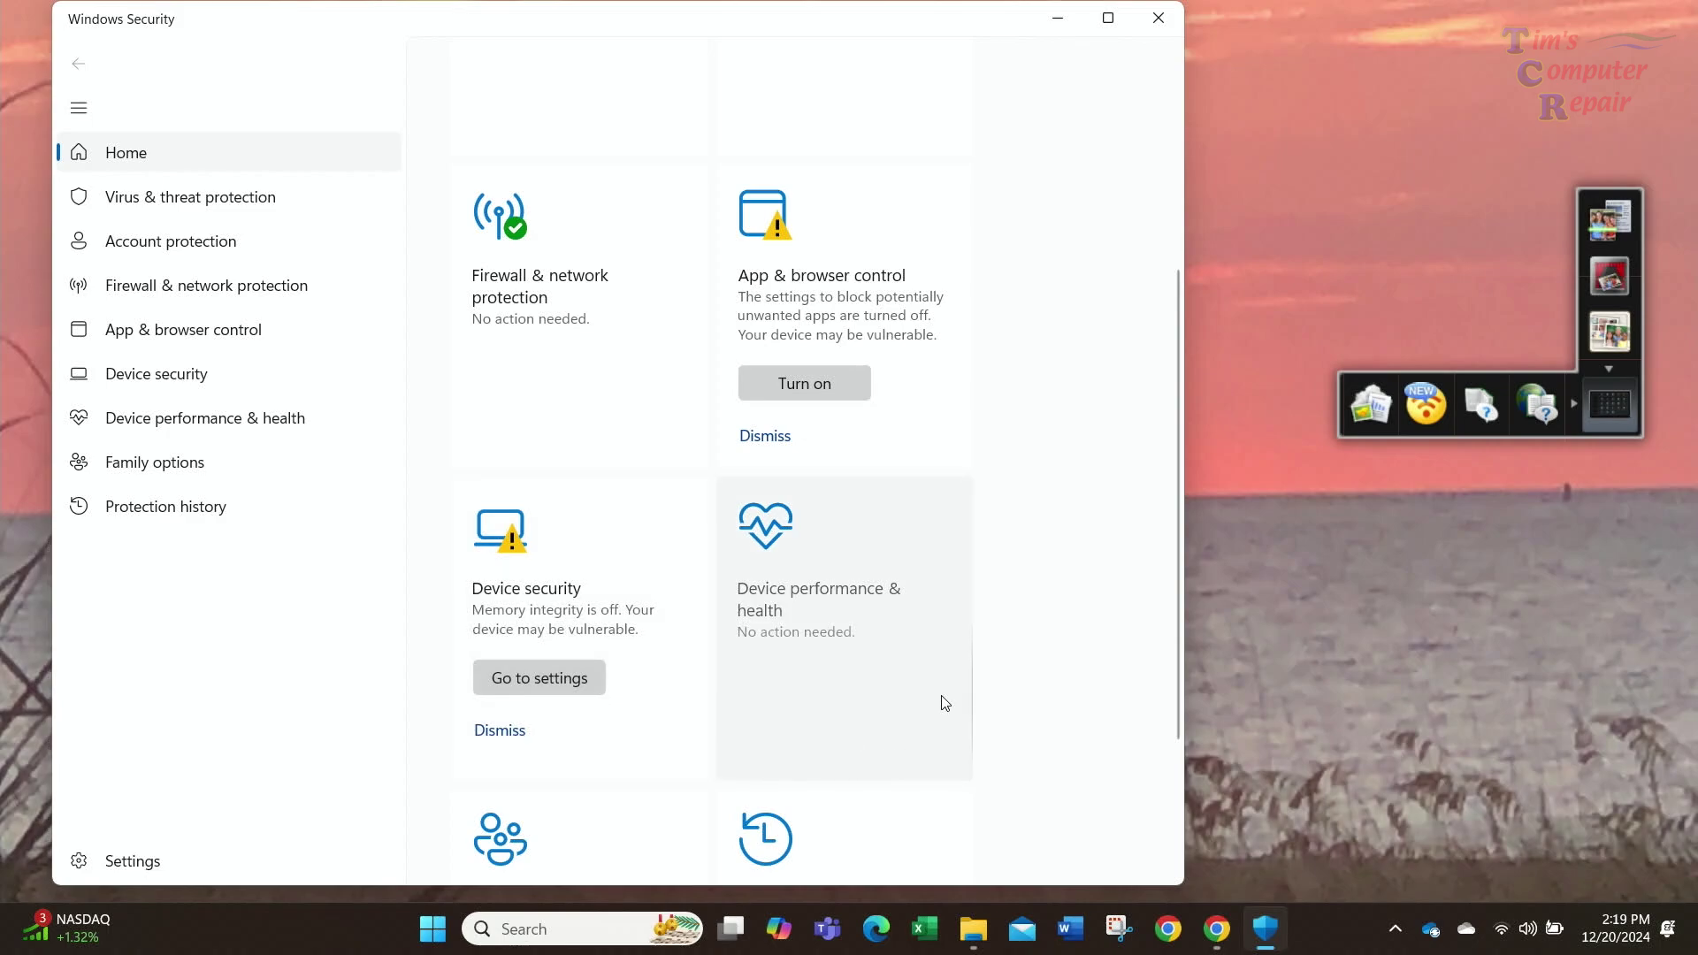
scroll(1068, 675, up, 8)
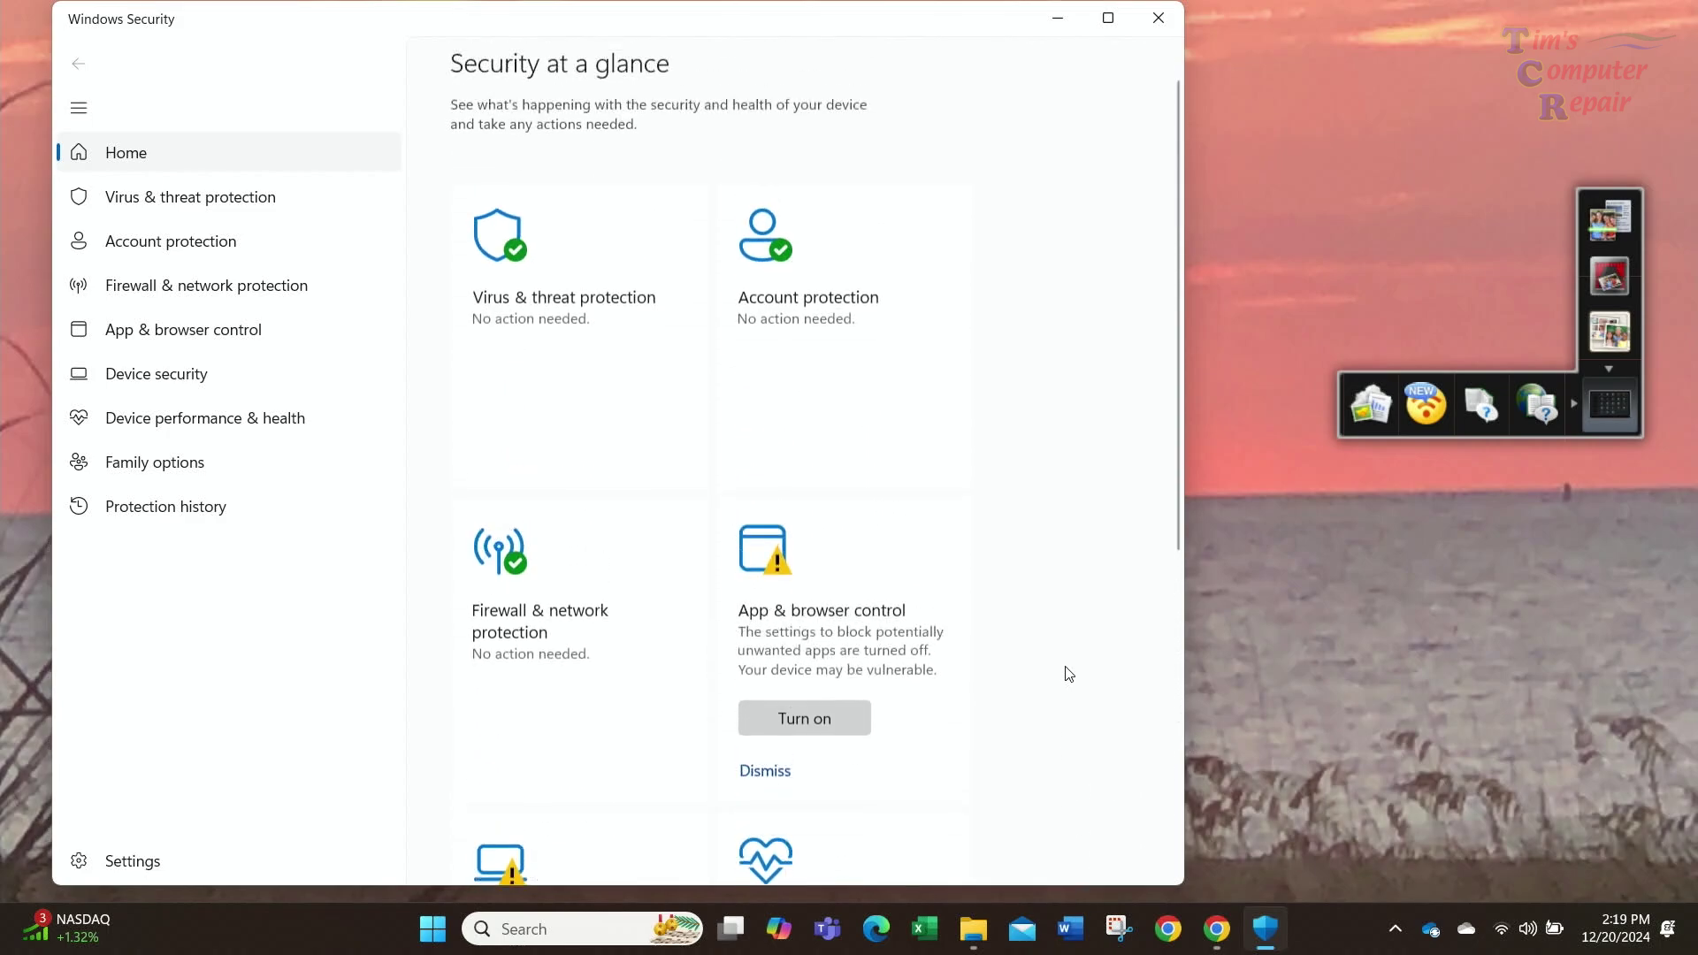
scroll(1068, 675, up, 1)
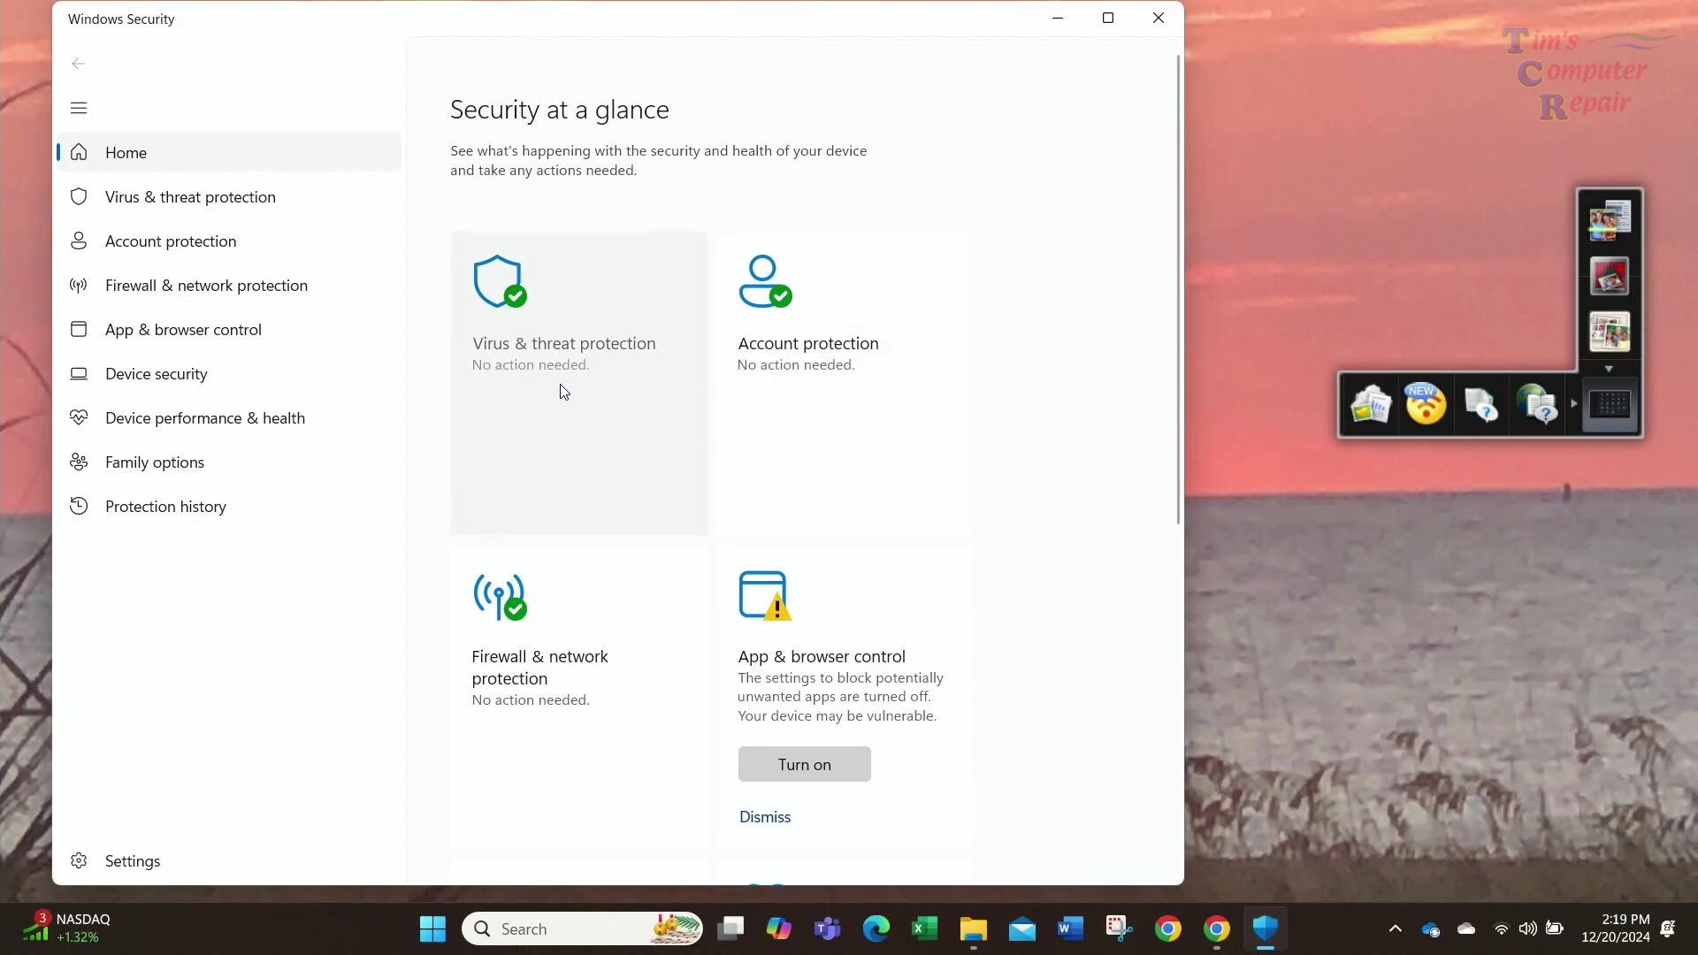
scroll(928, 692, down, 3)
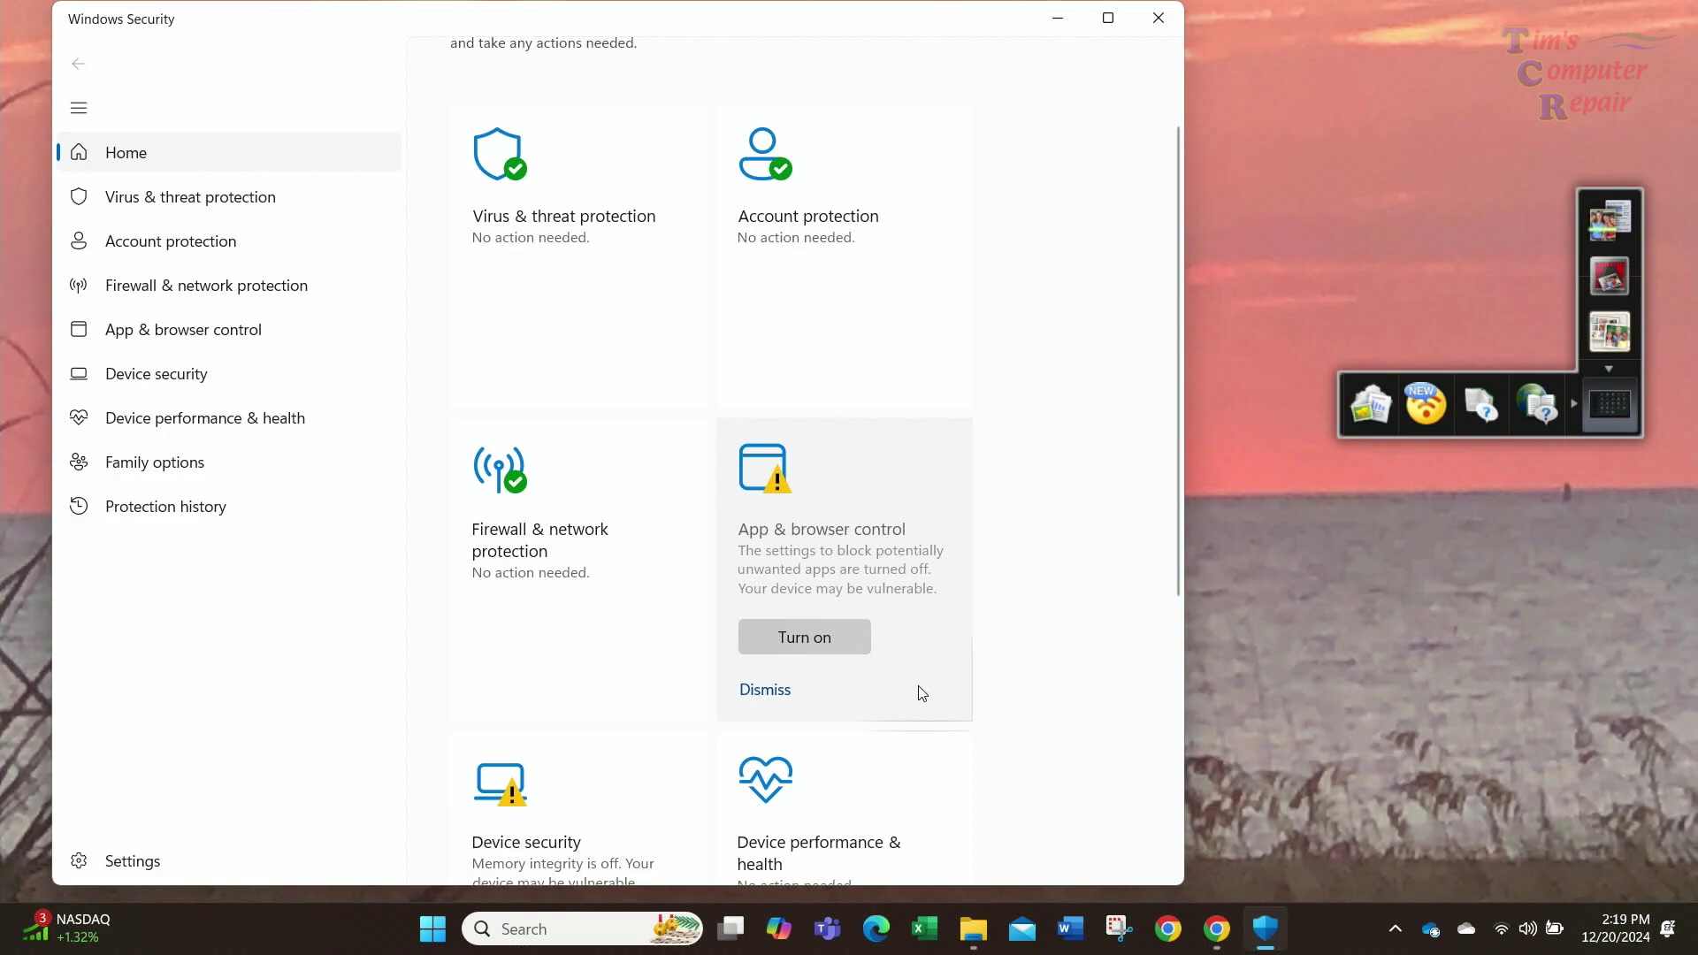
click(805, 555)
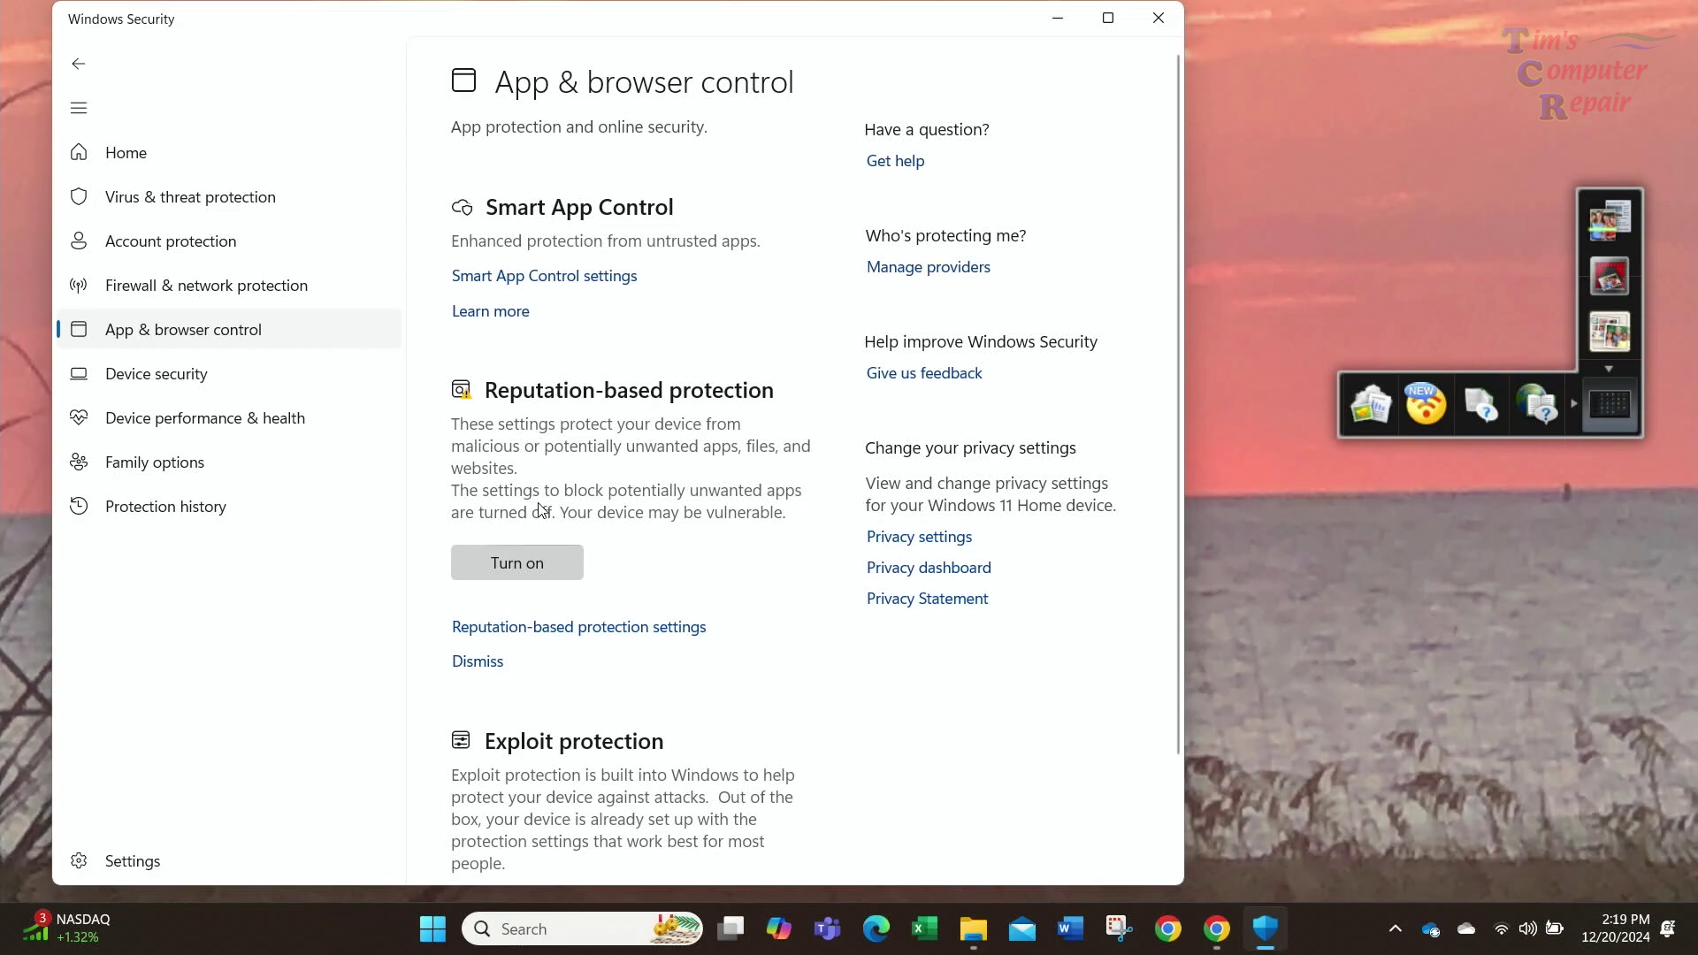
Step: Turn on potentially unwanted app blocking with admin approval, then go to Virus & threat protection
click(517, 564)
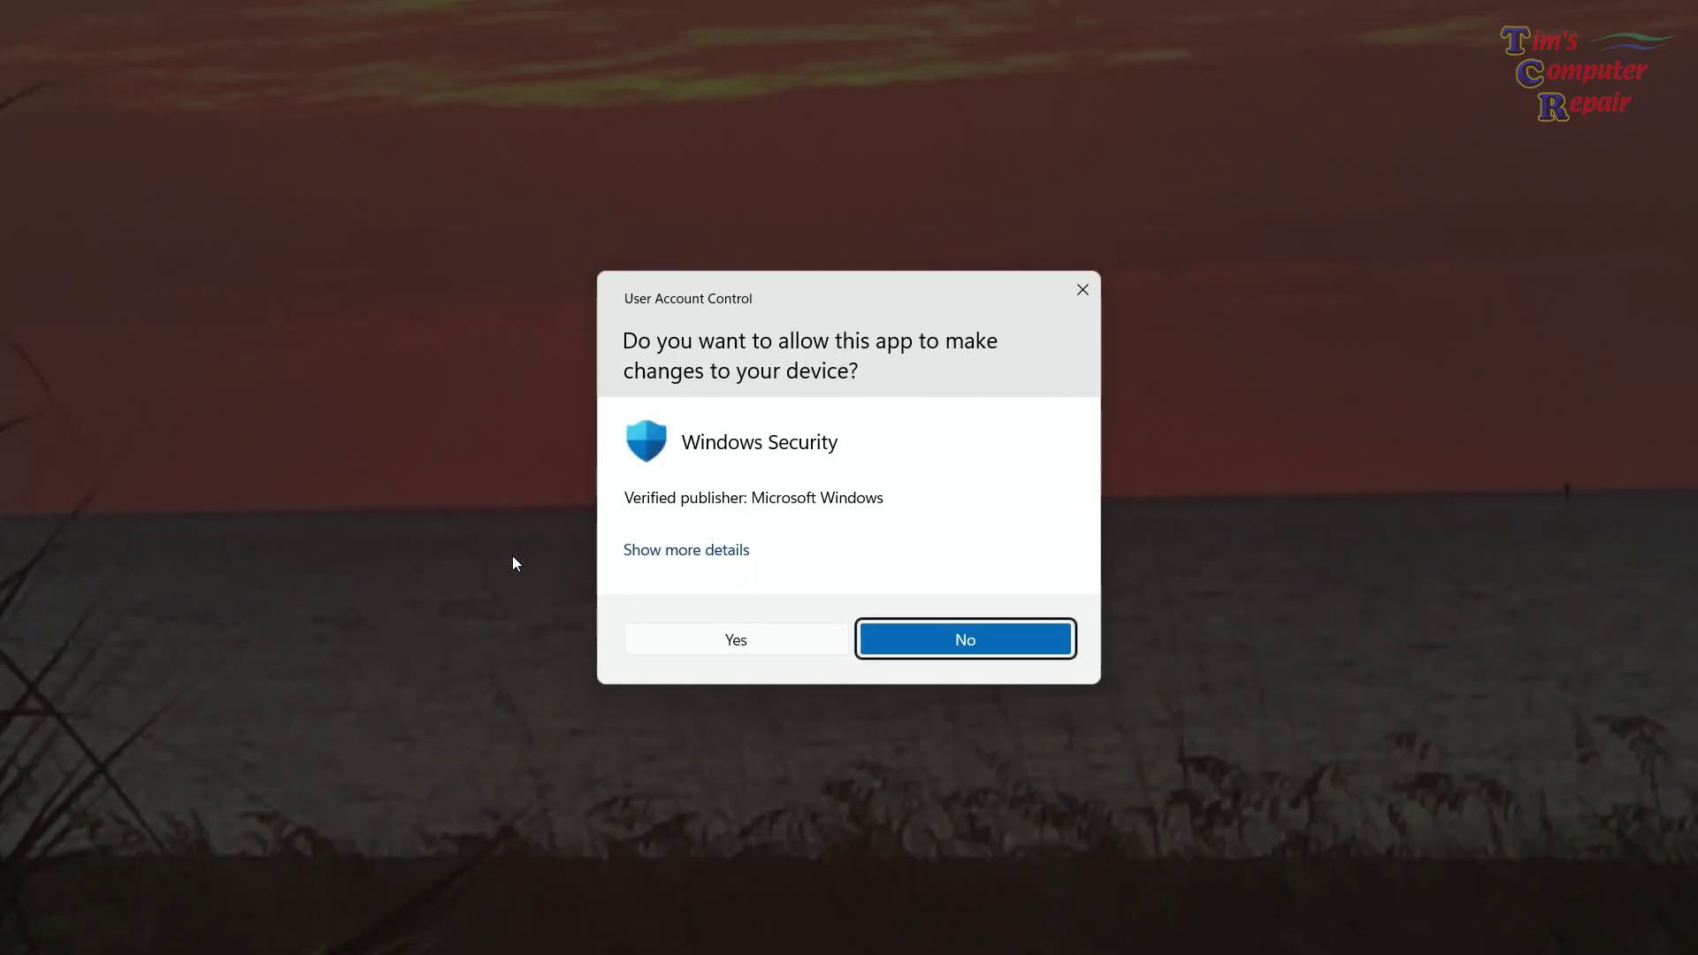
click(720, 642)
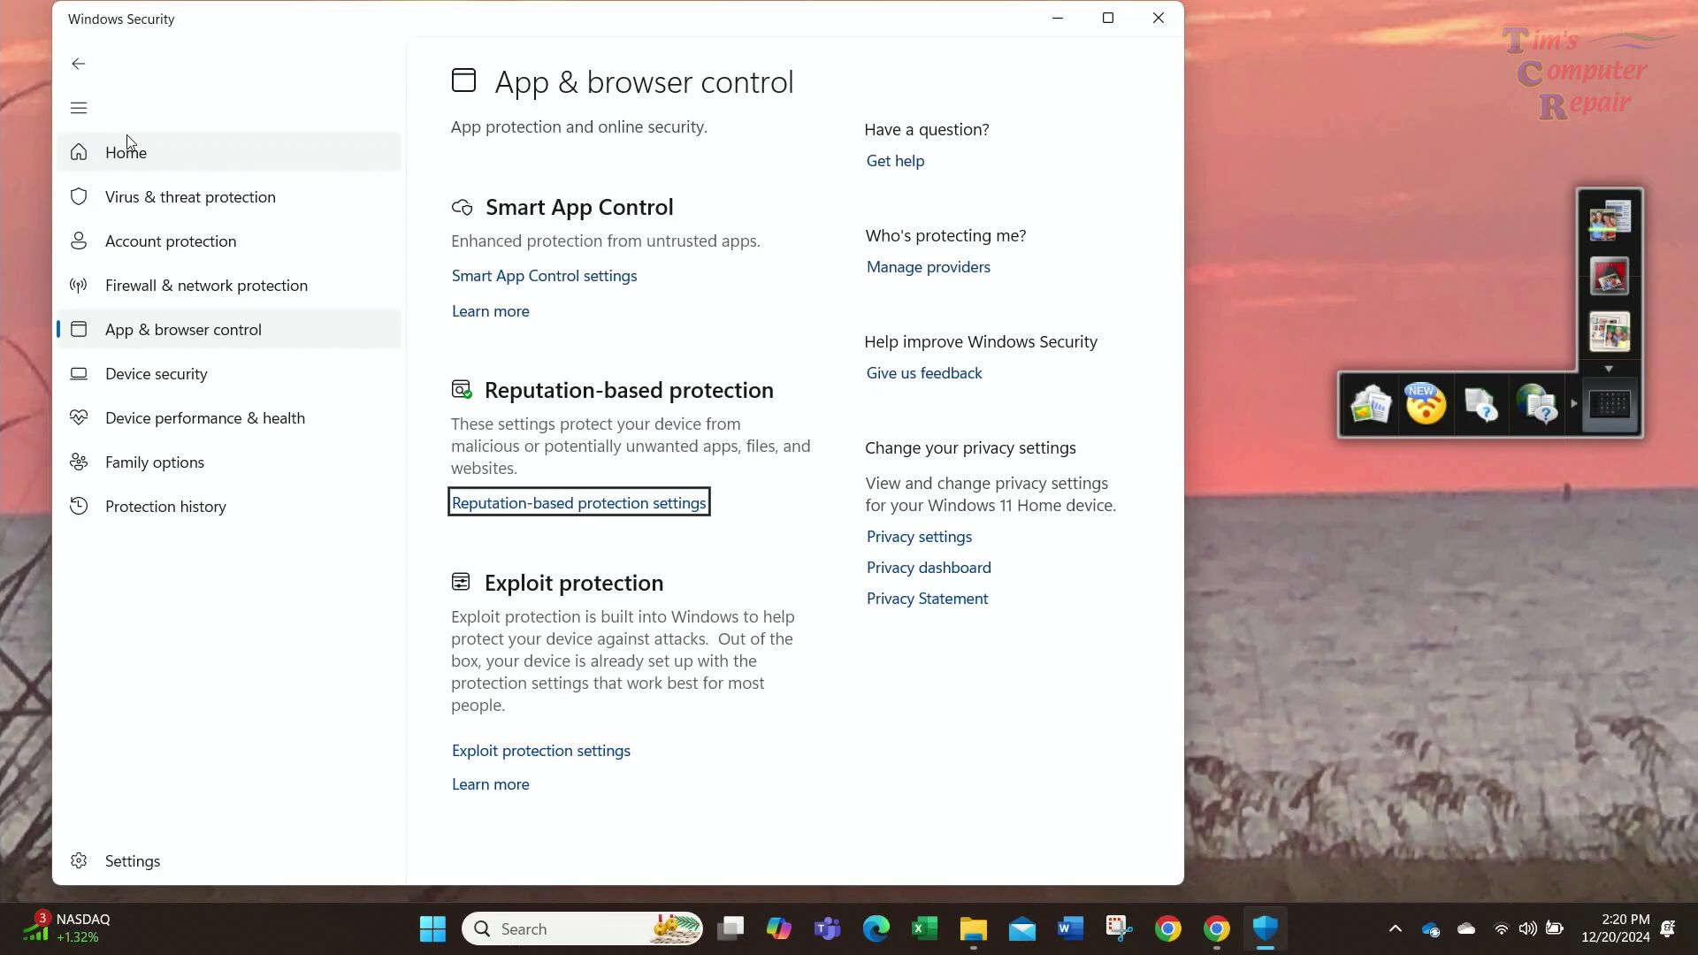
click(144, 198)
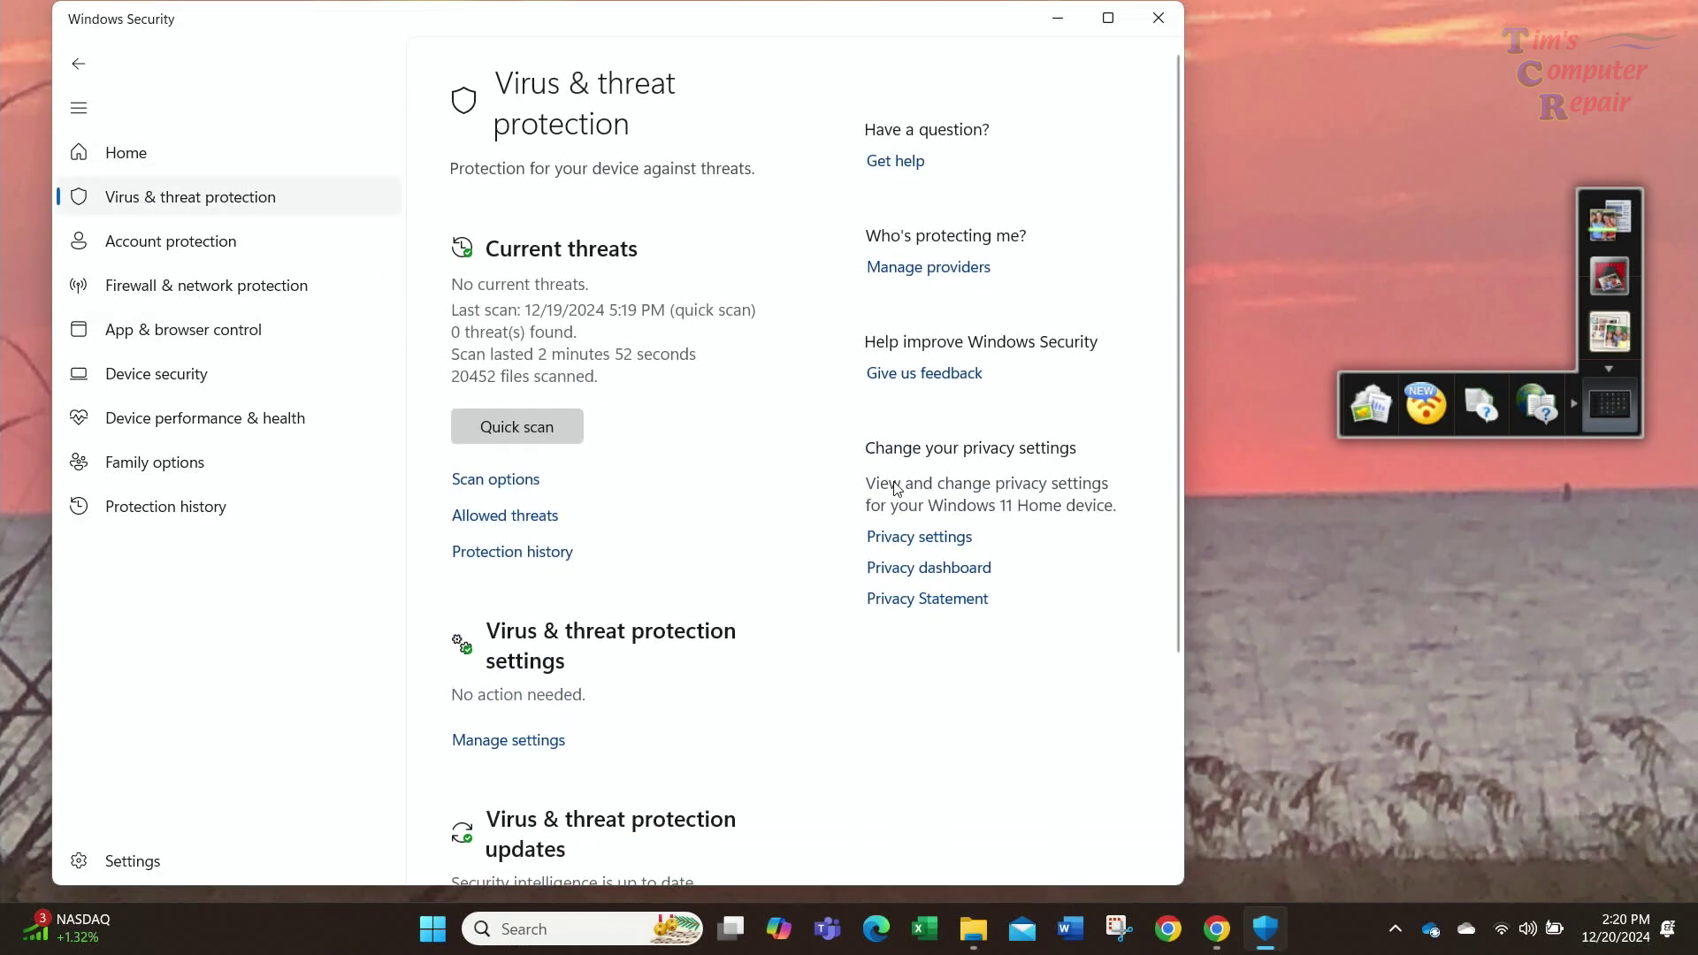
Step: Look over Windows Security and protection history, then open Device security for core isolation and TPM status
scroll(896, 489, down, 3)
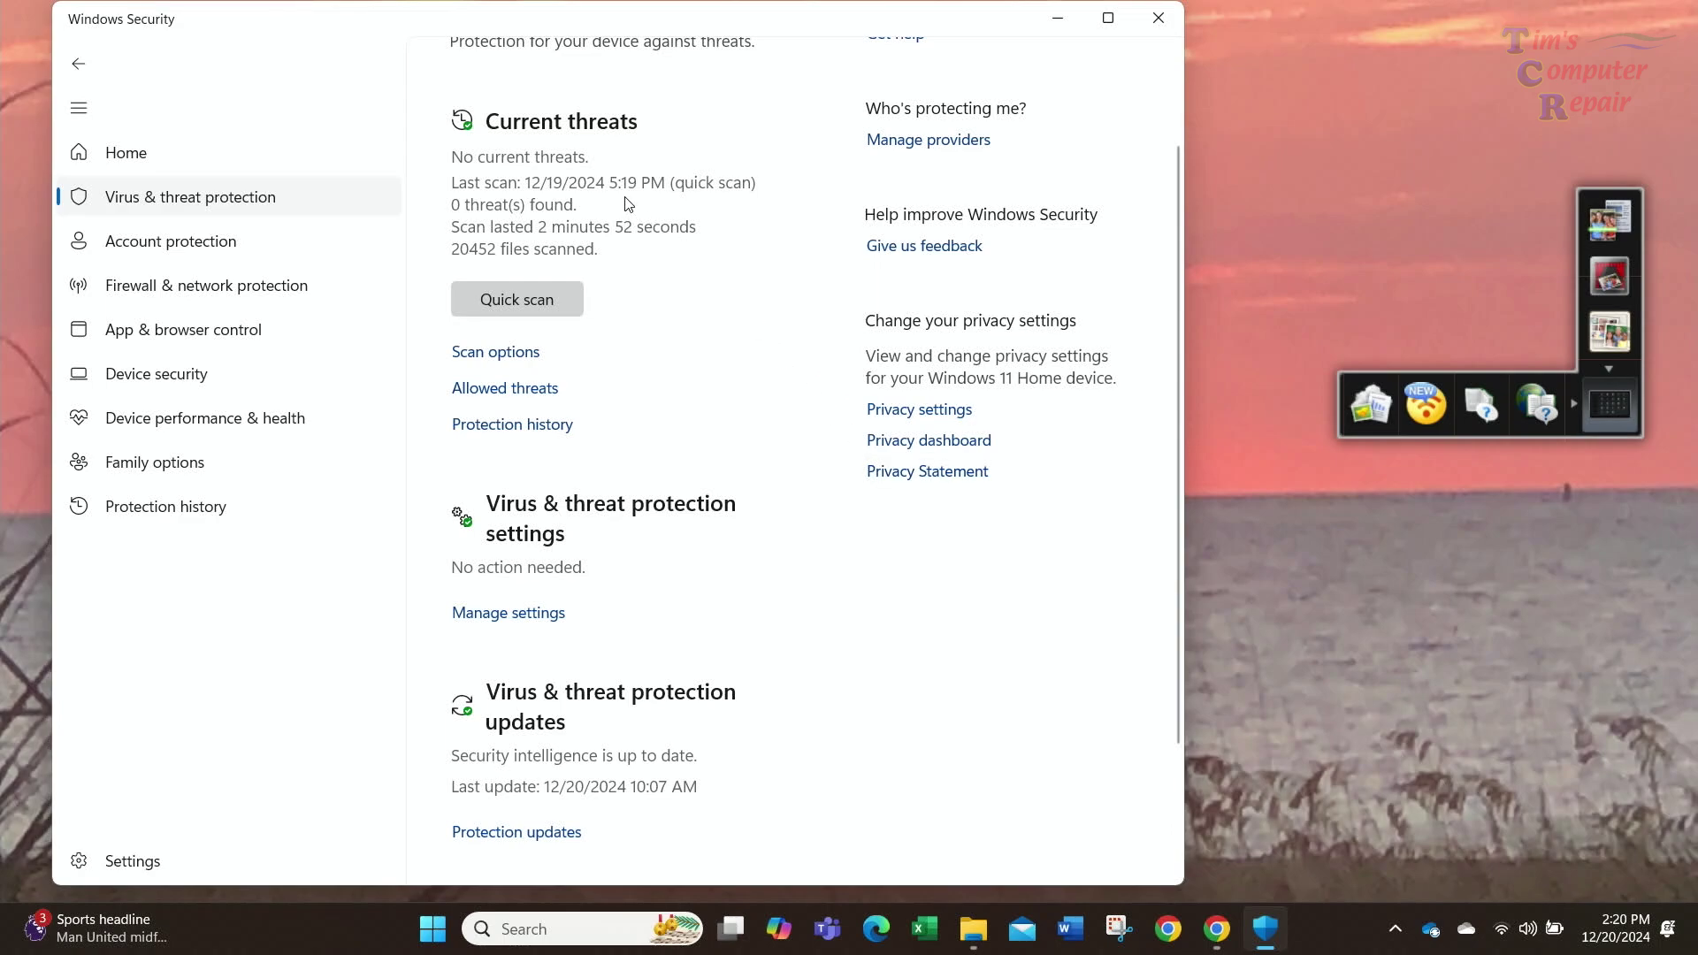
scroll(710, 402, down, 4)
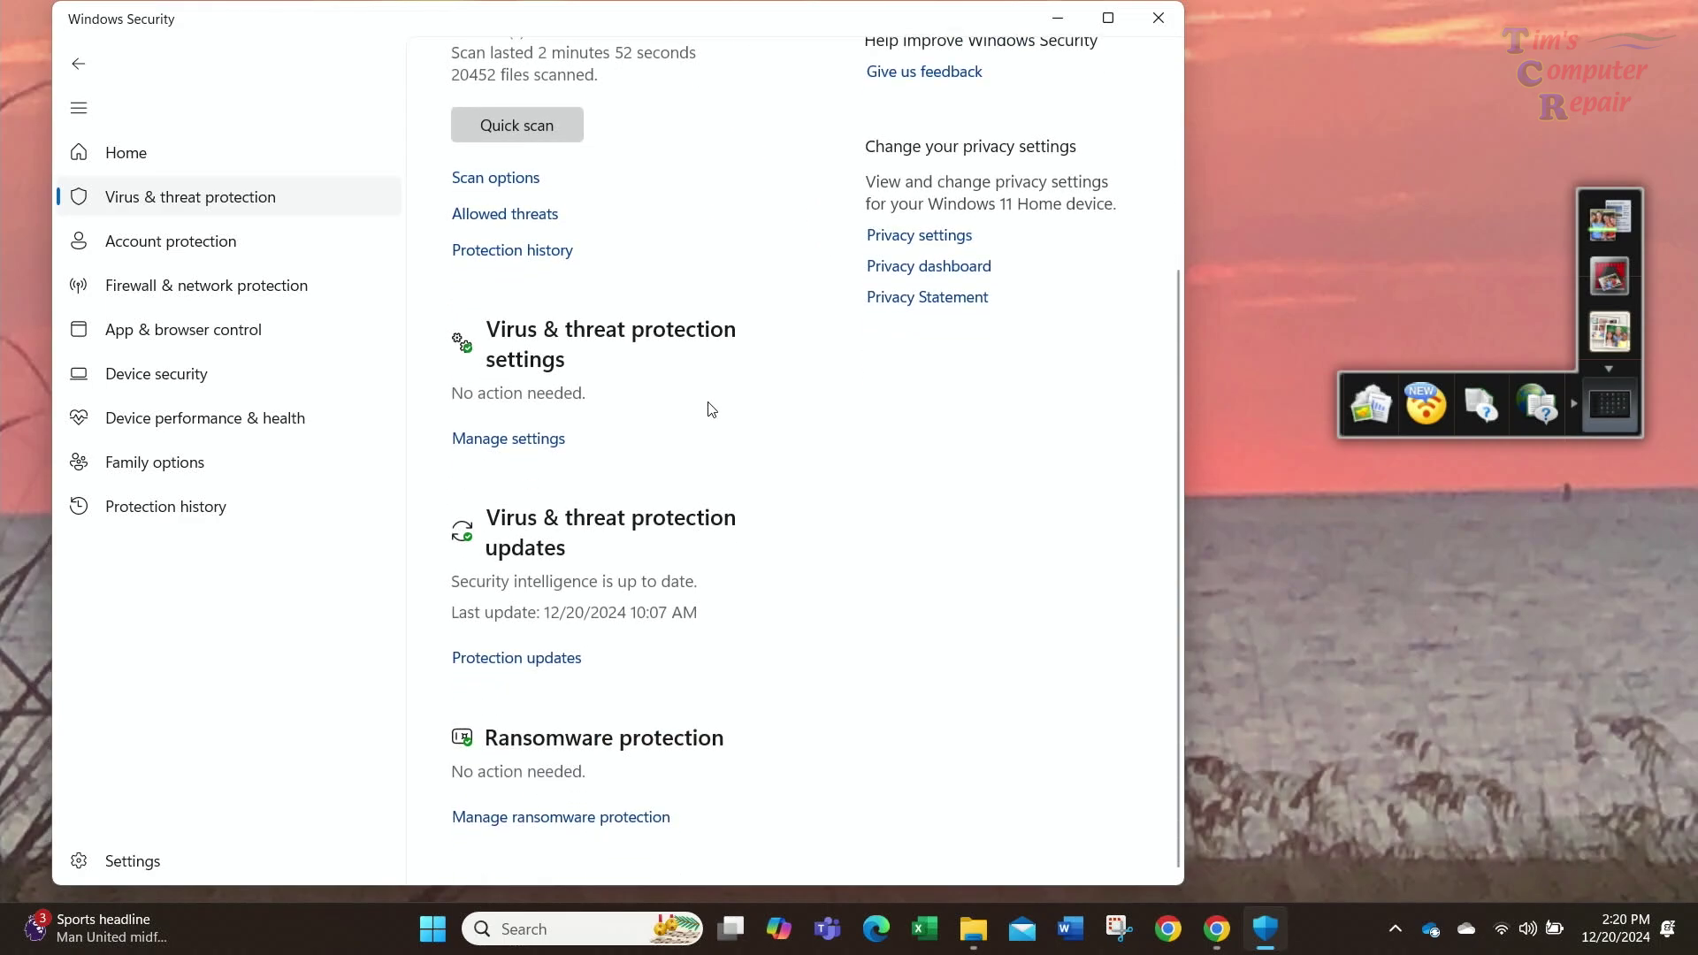
scroll(712, 409, up, 7)
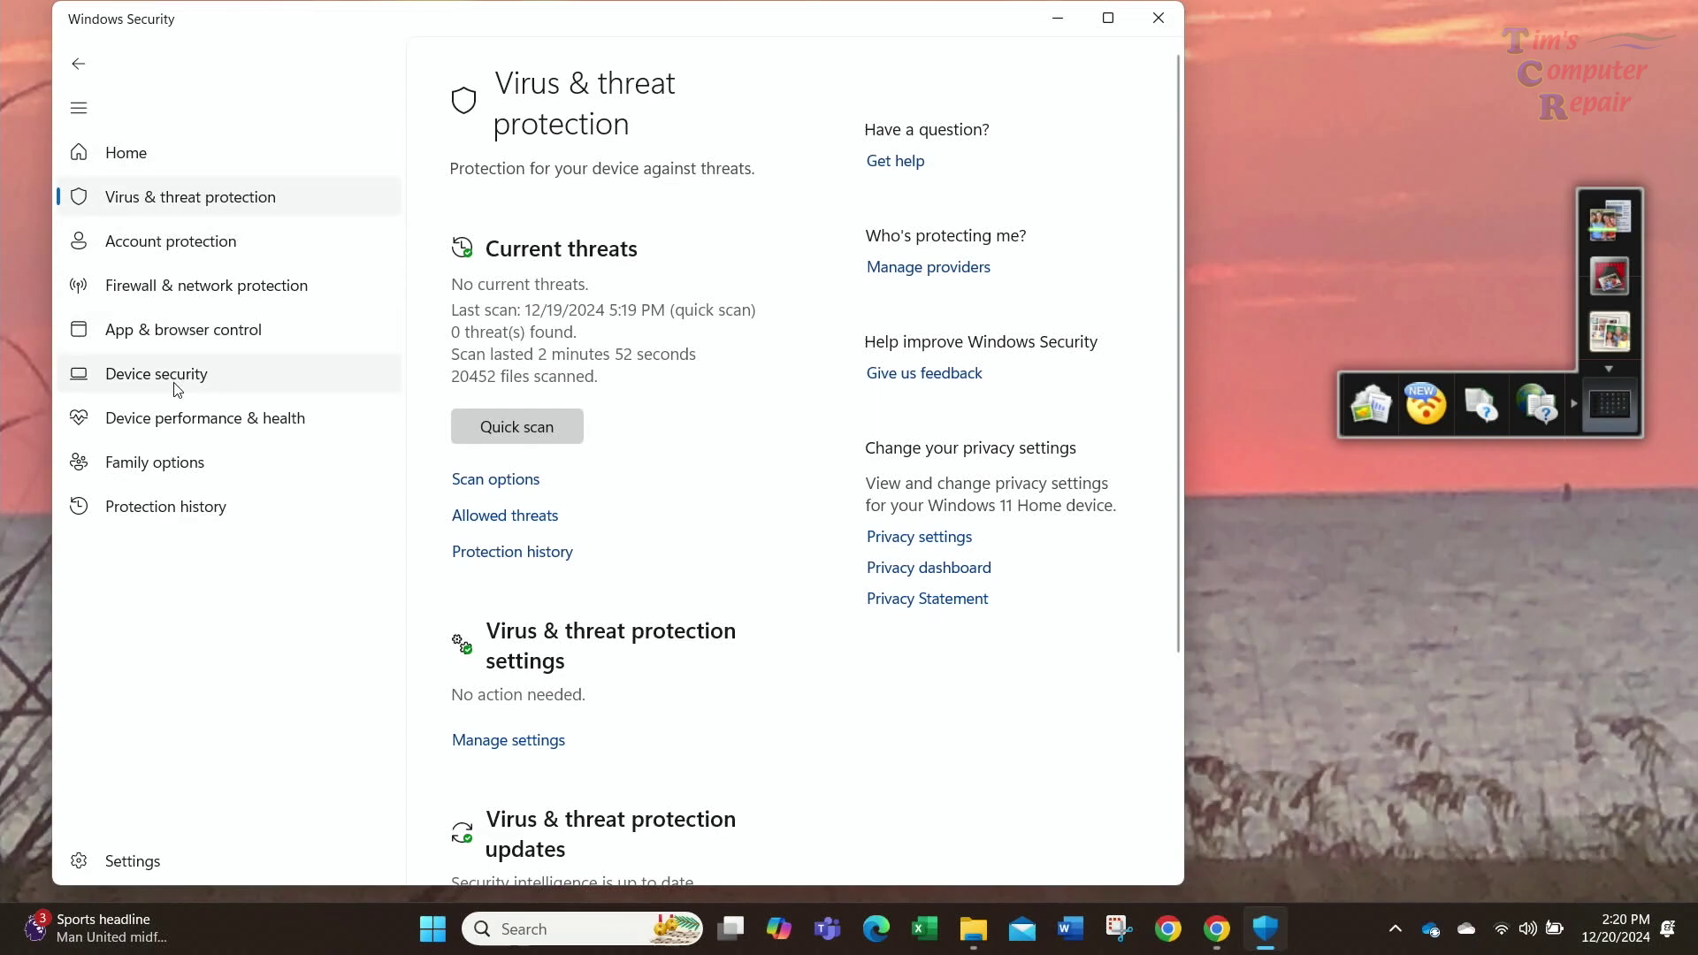
click(156, 523)
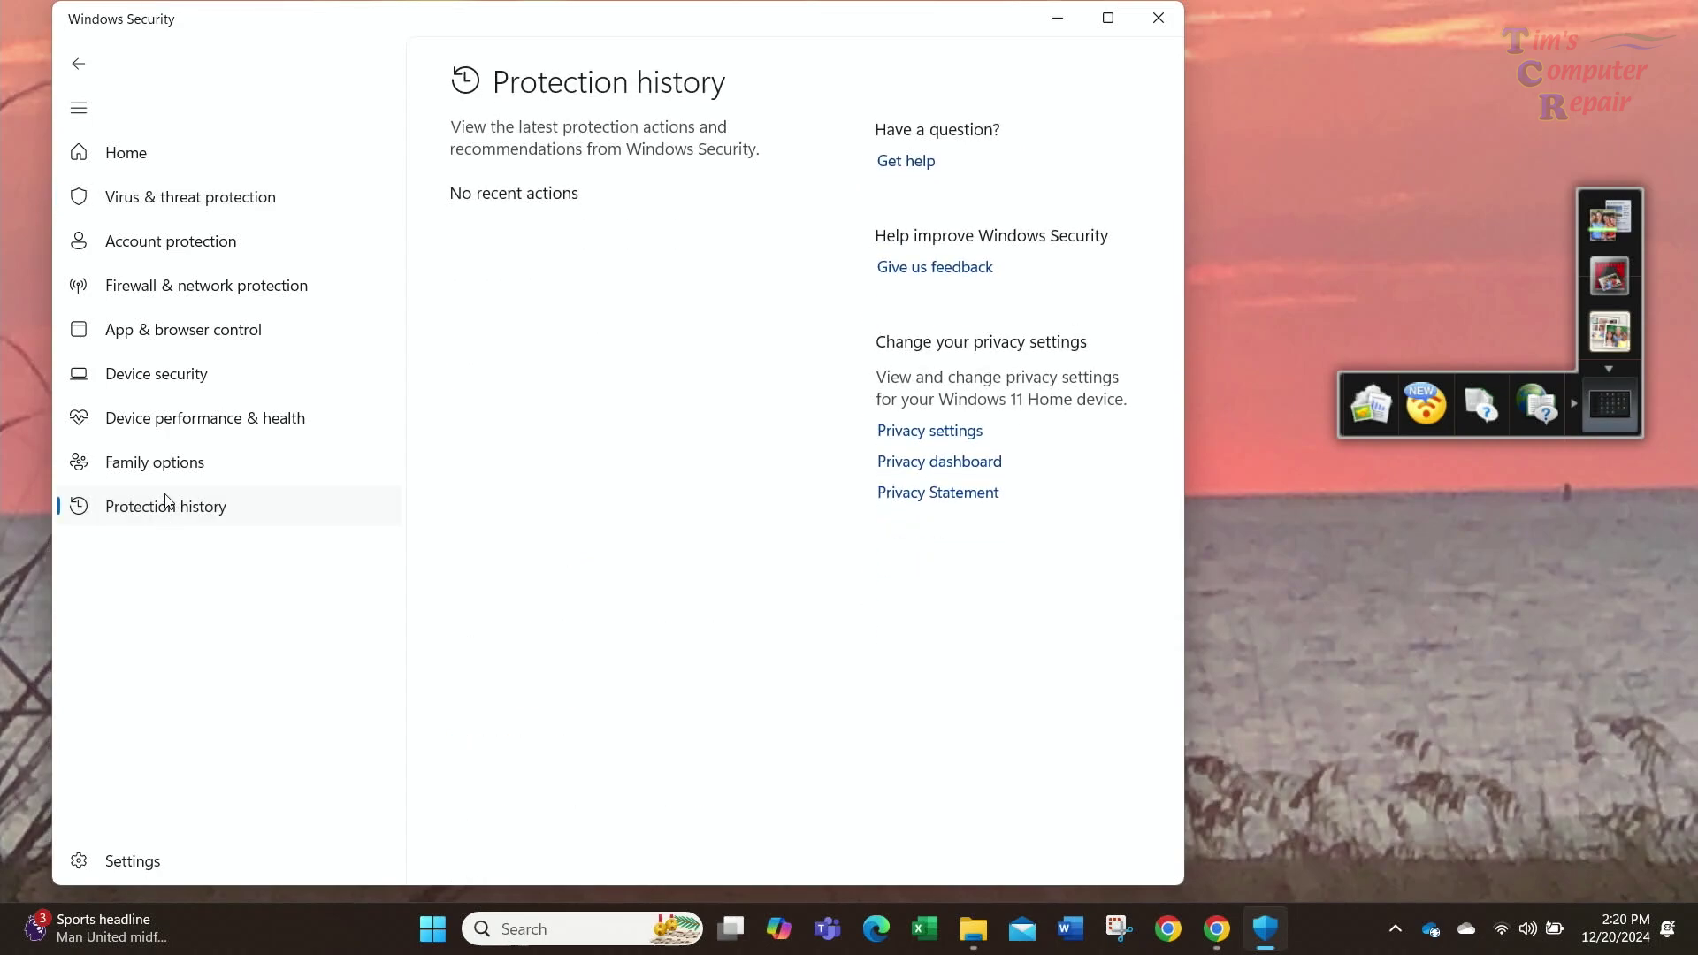
click(187, 385)
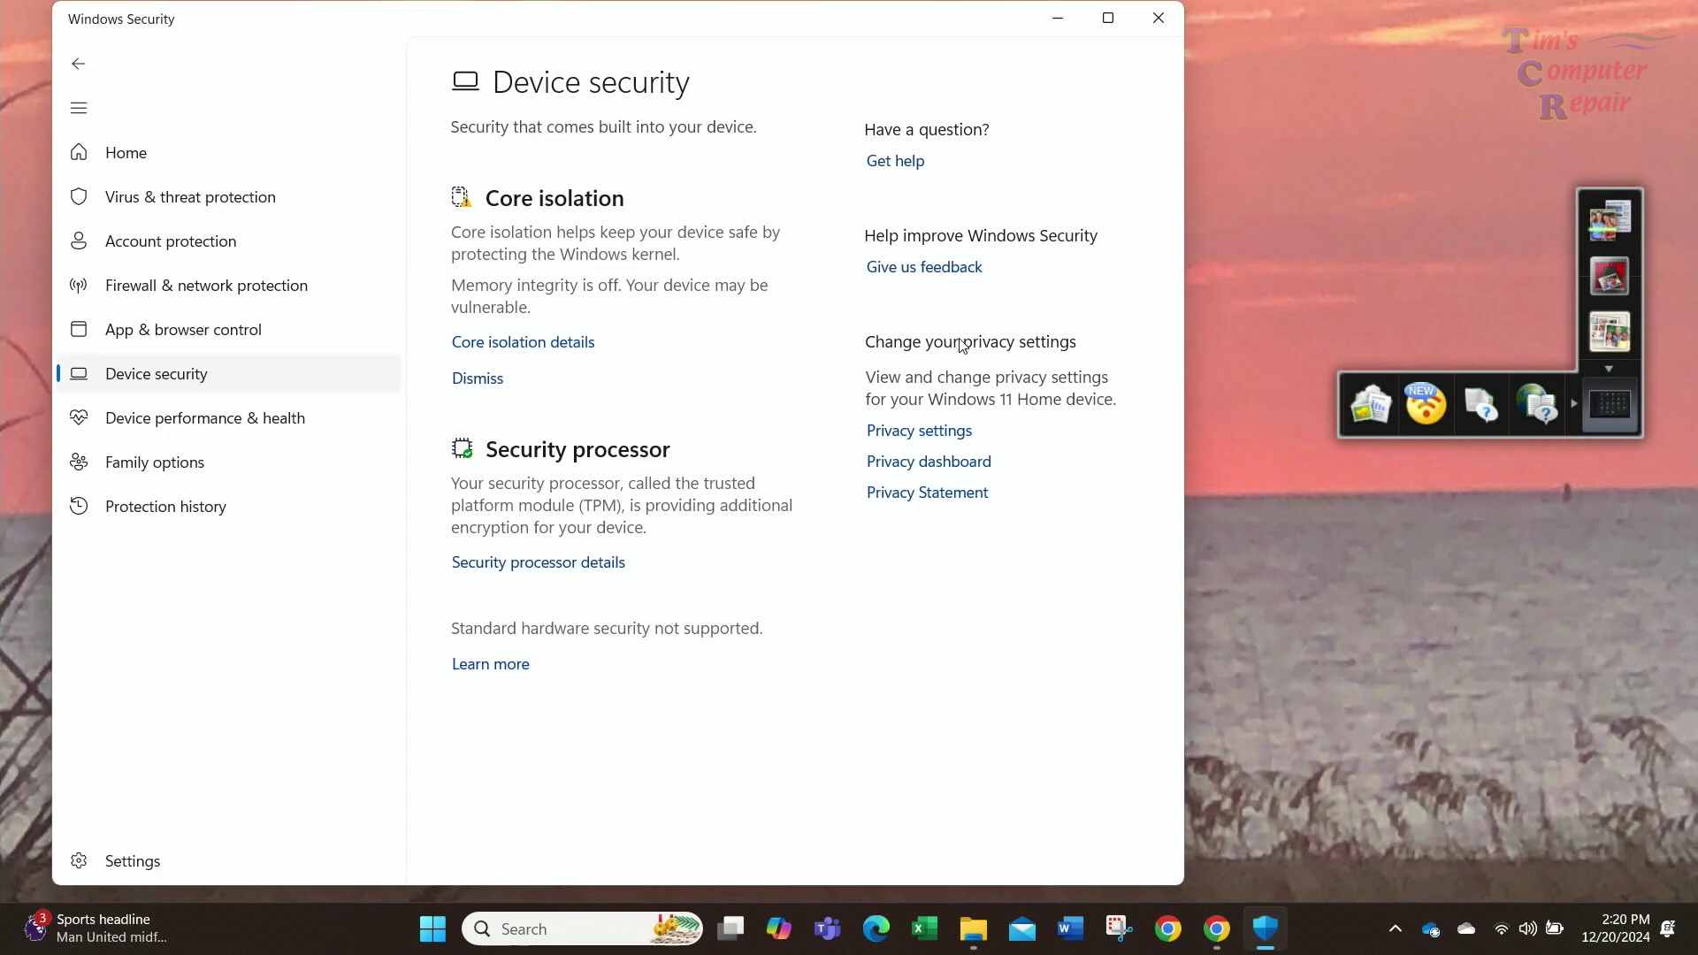
Step: Close Windows Security and save vlc-3.0.21-win64.exe to Downloads from Chrome's VLC tab
click(1154, 17)
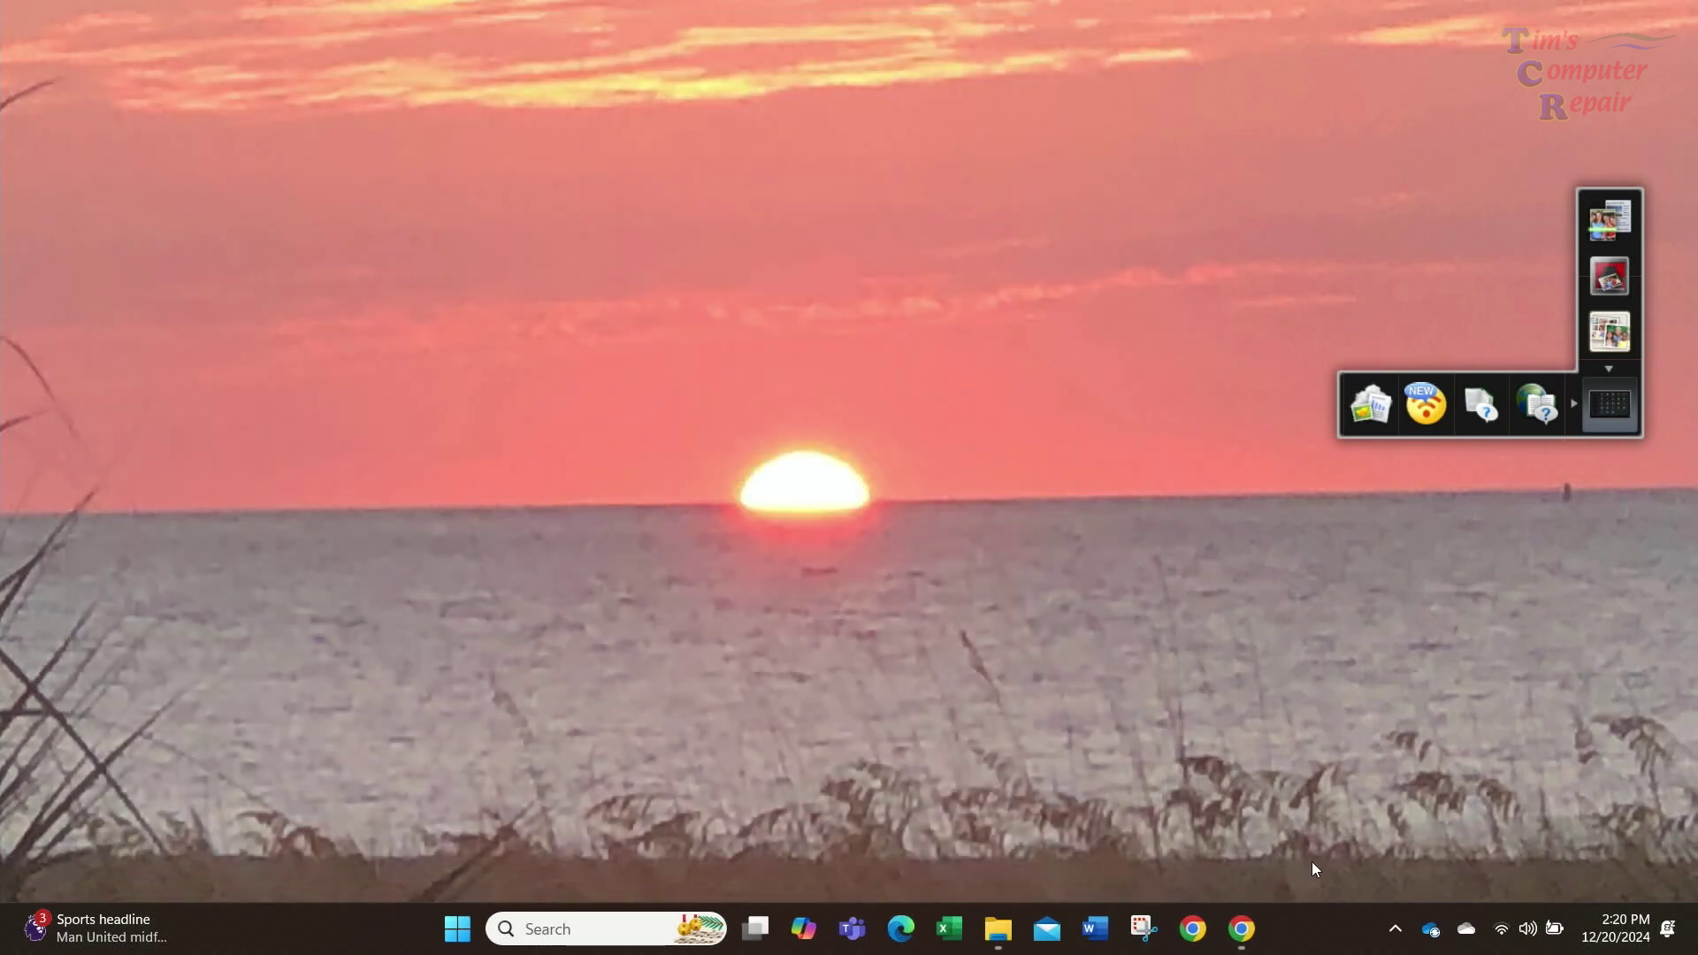
click(1241, 927)
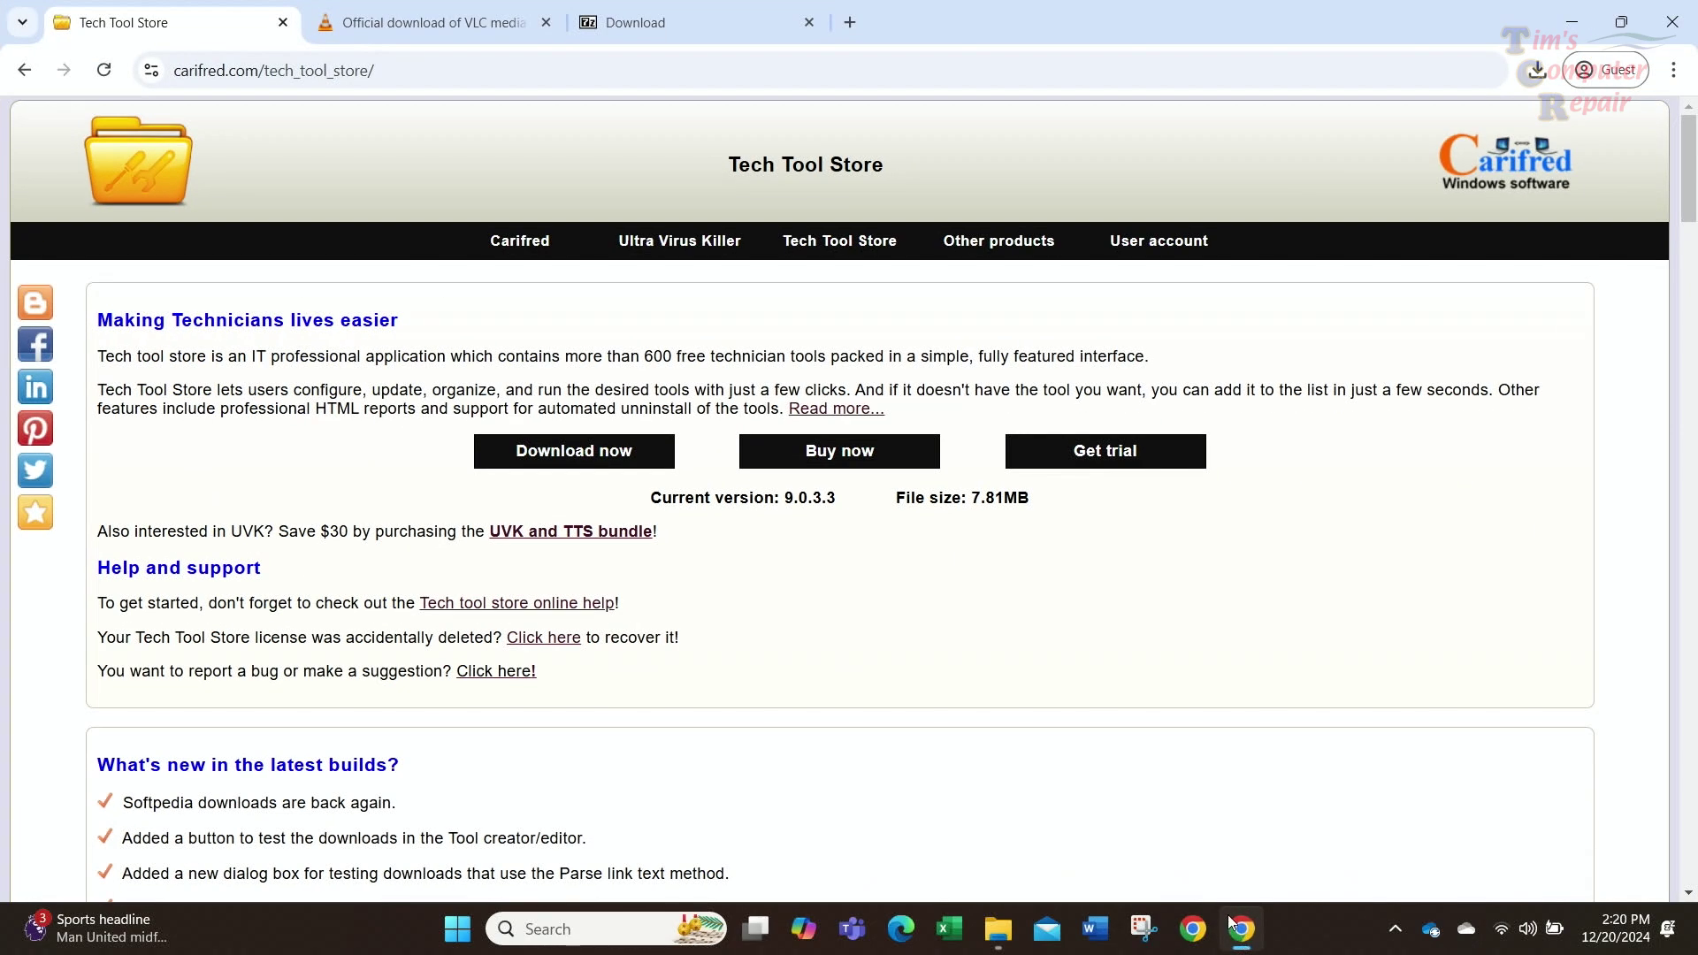
click(416, 21)
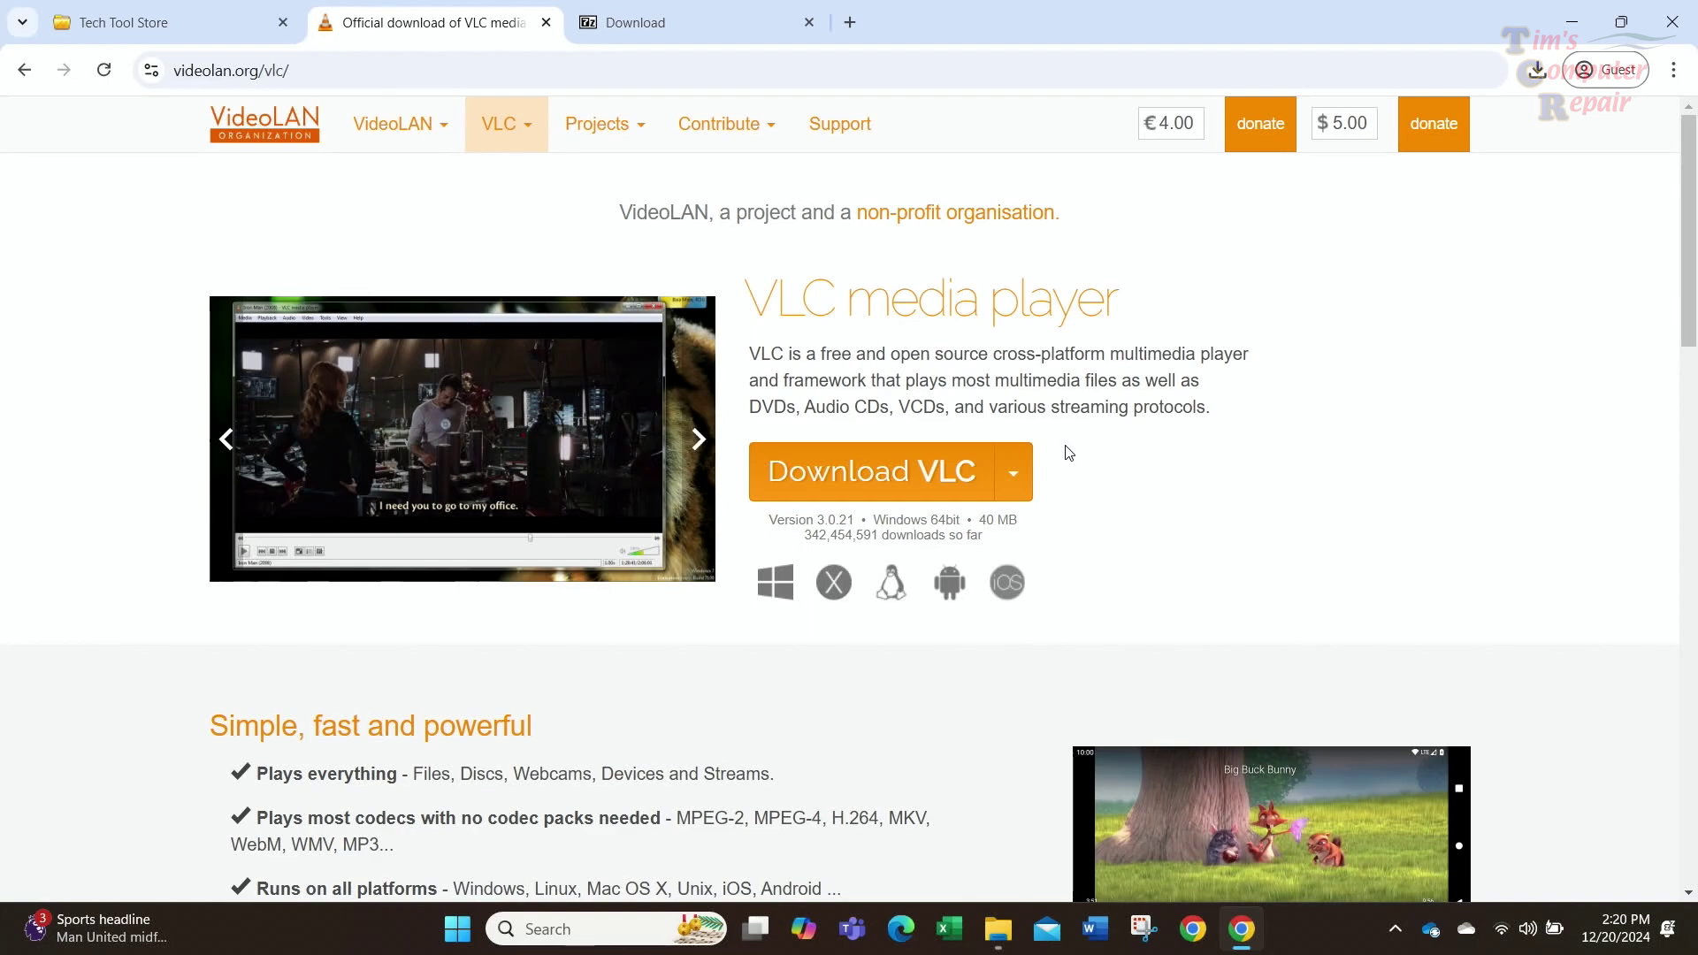
click(869, 473)
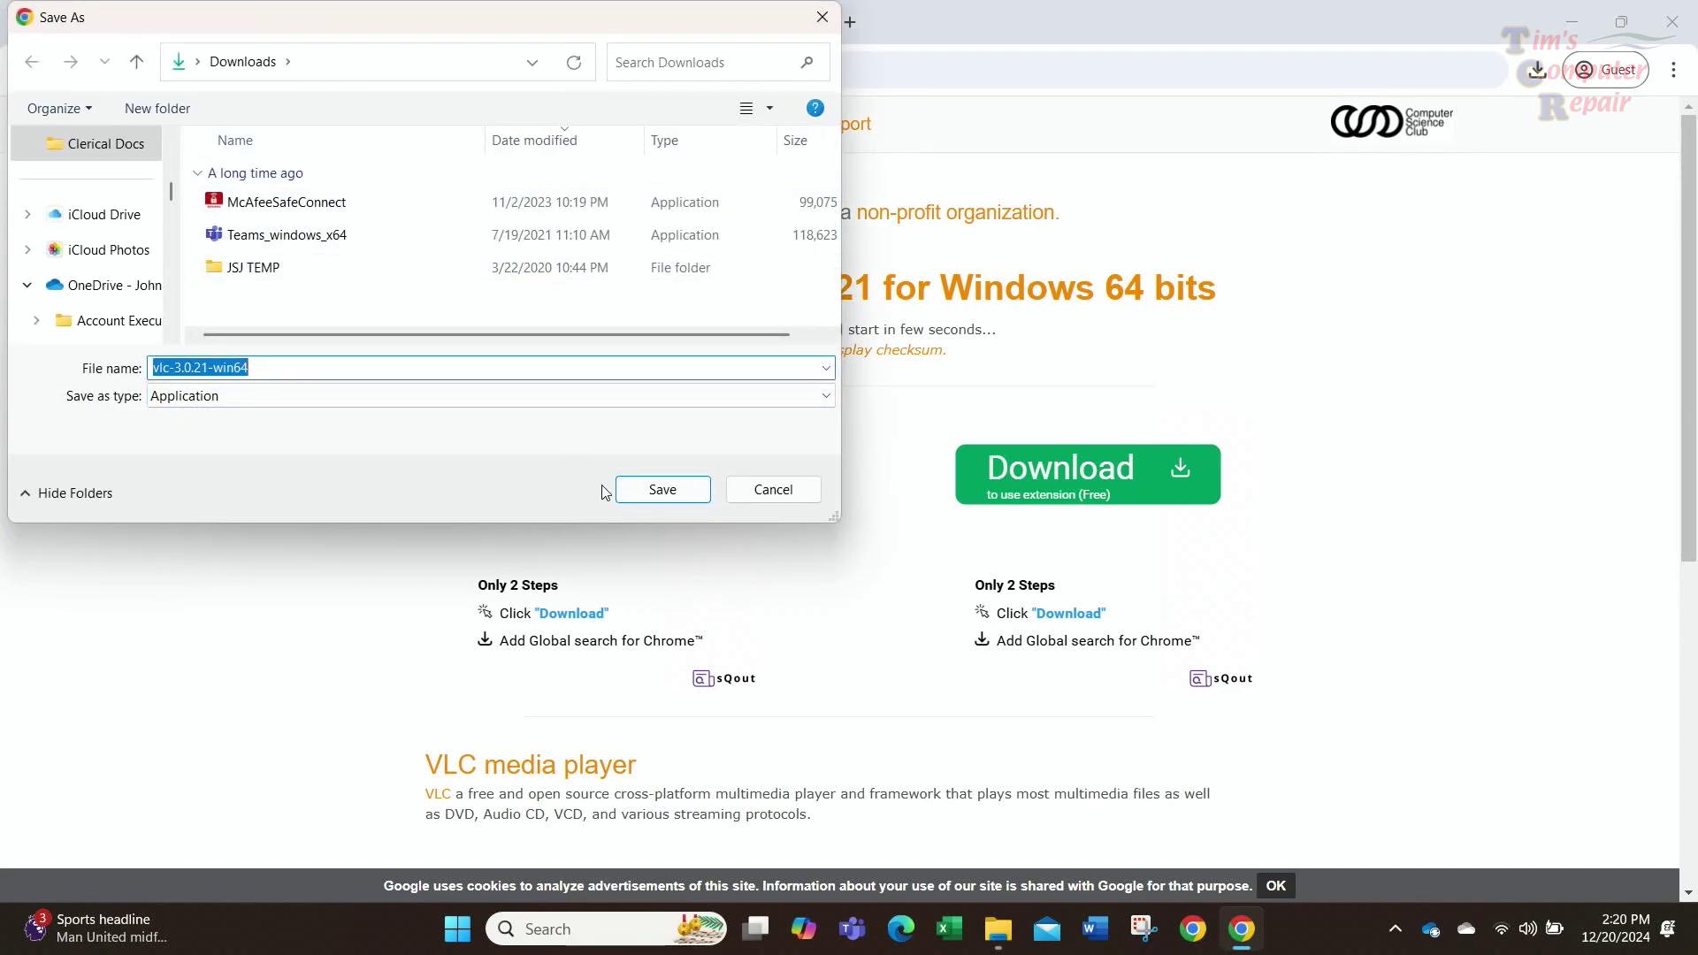
click(663, 490)
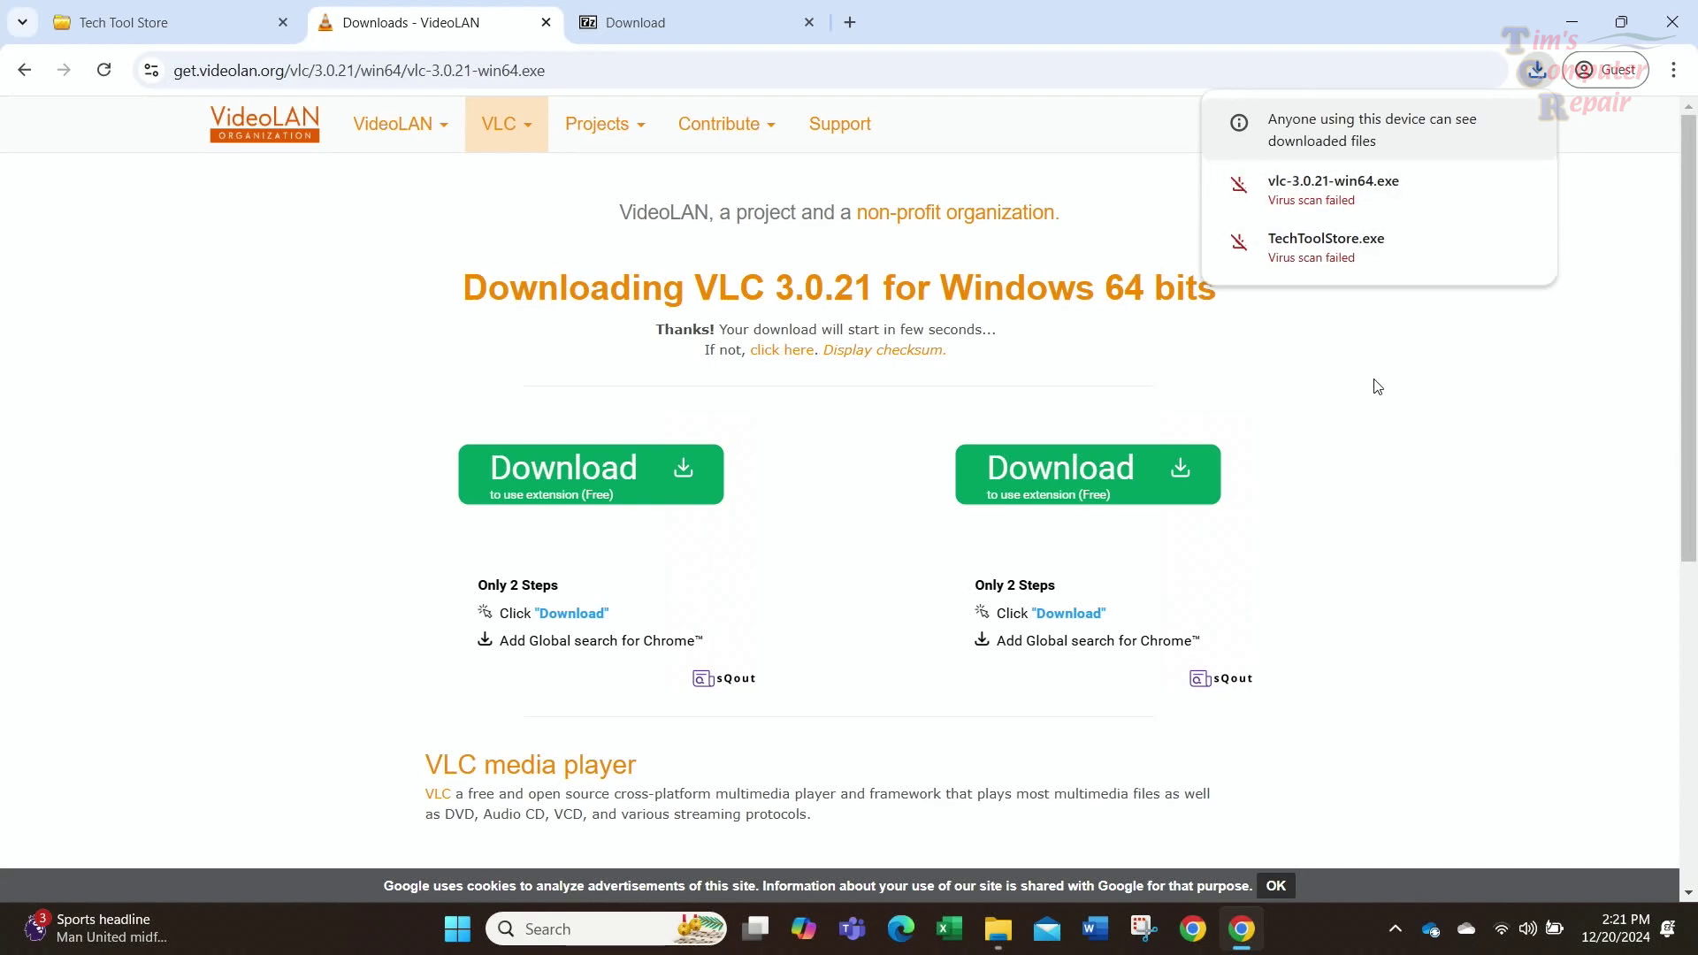
Step: Save the 64-bit 7z2409-x64.exe installer from the 7-Zip tab, then minimise Chrome
click(671, 24)
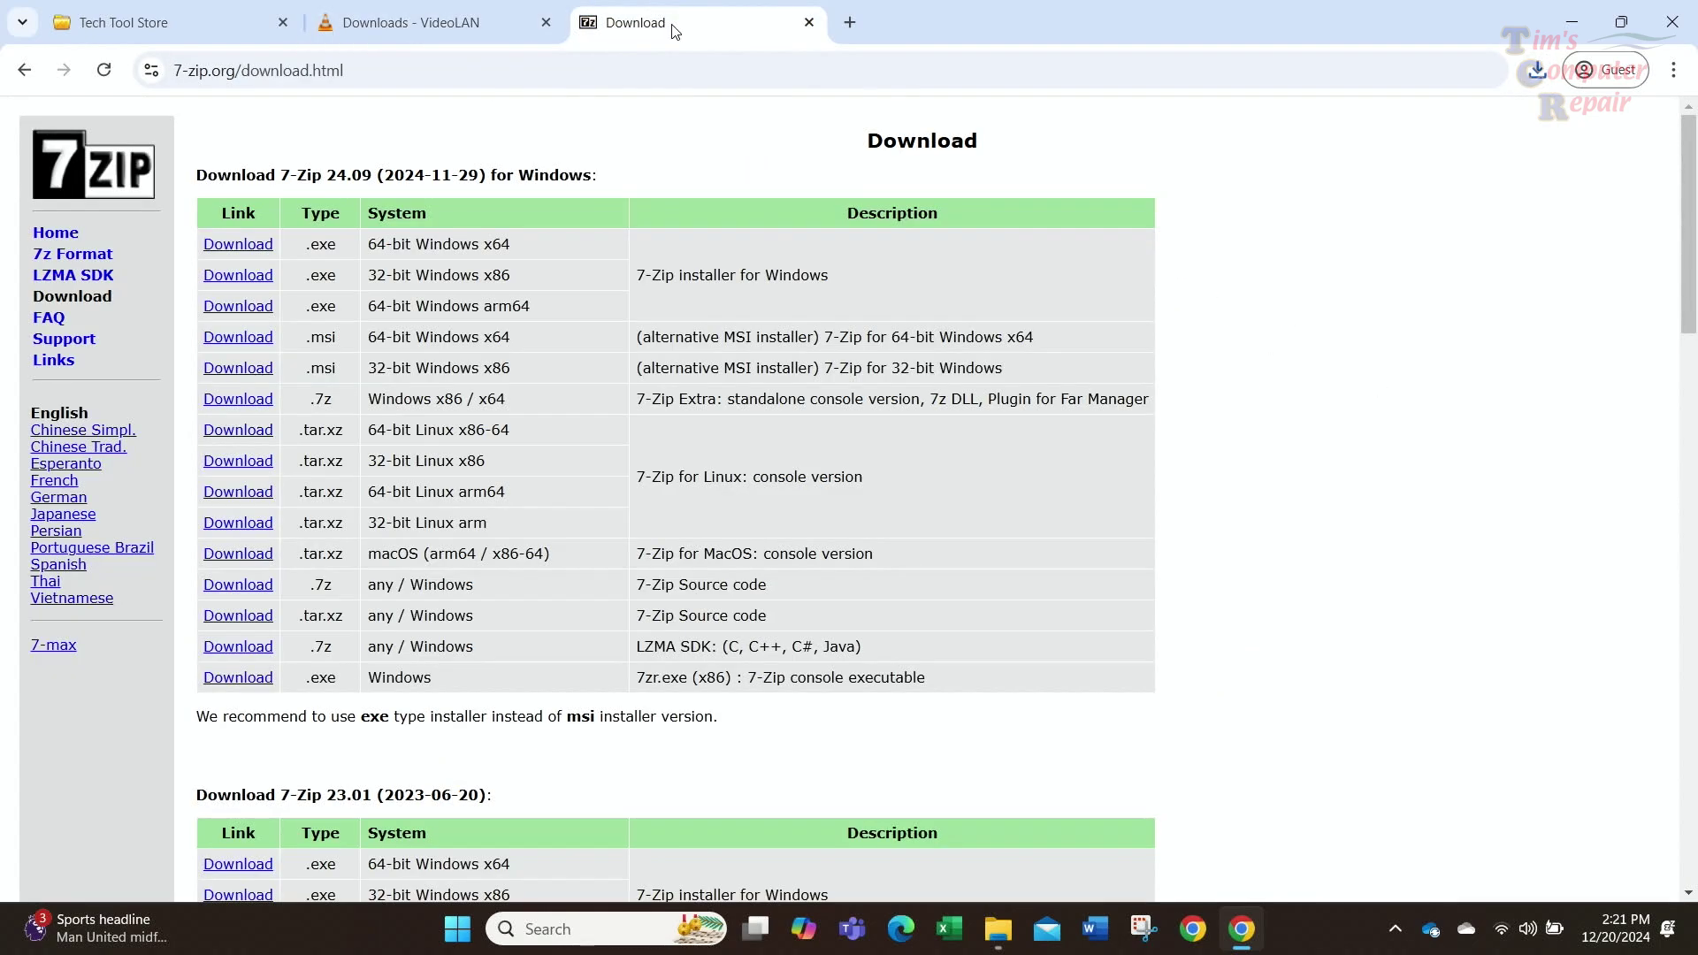
click(231, 247)
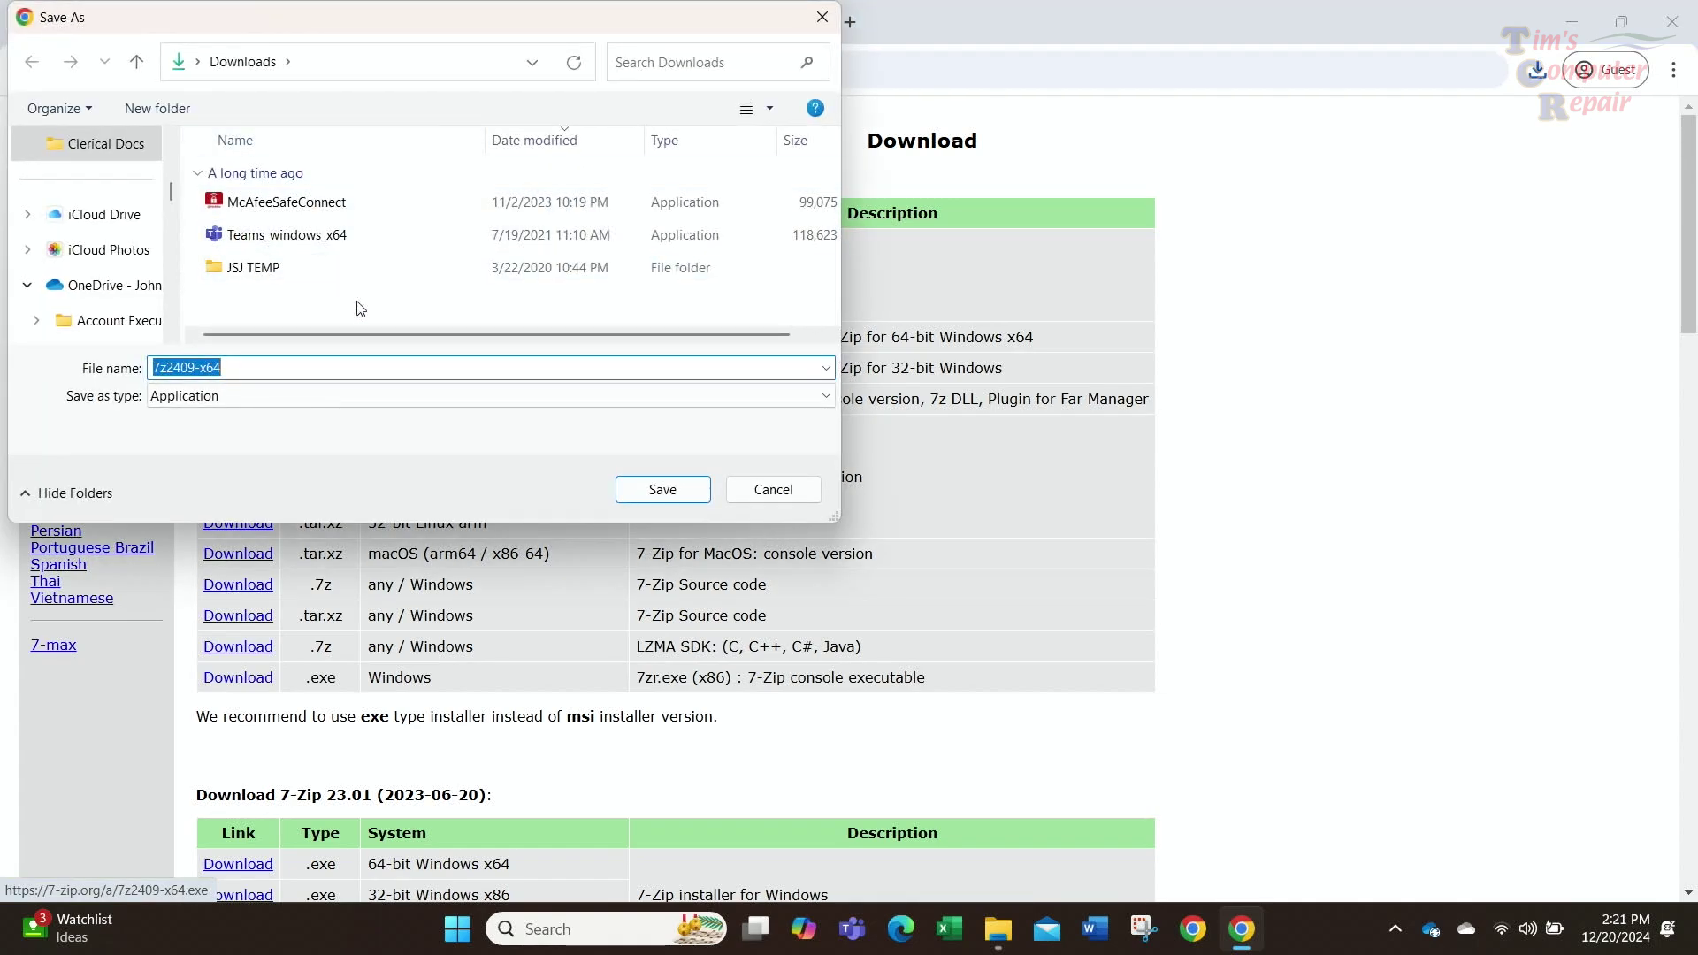
click(682, 492)
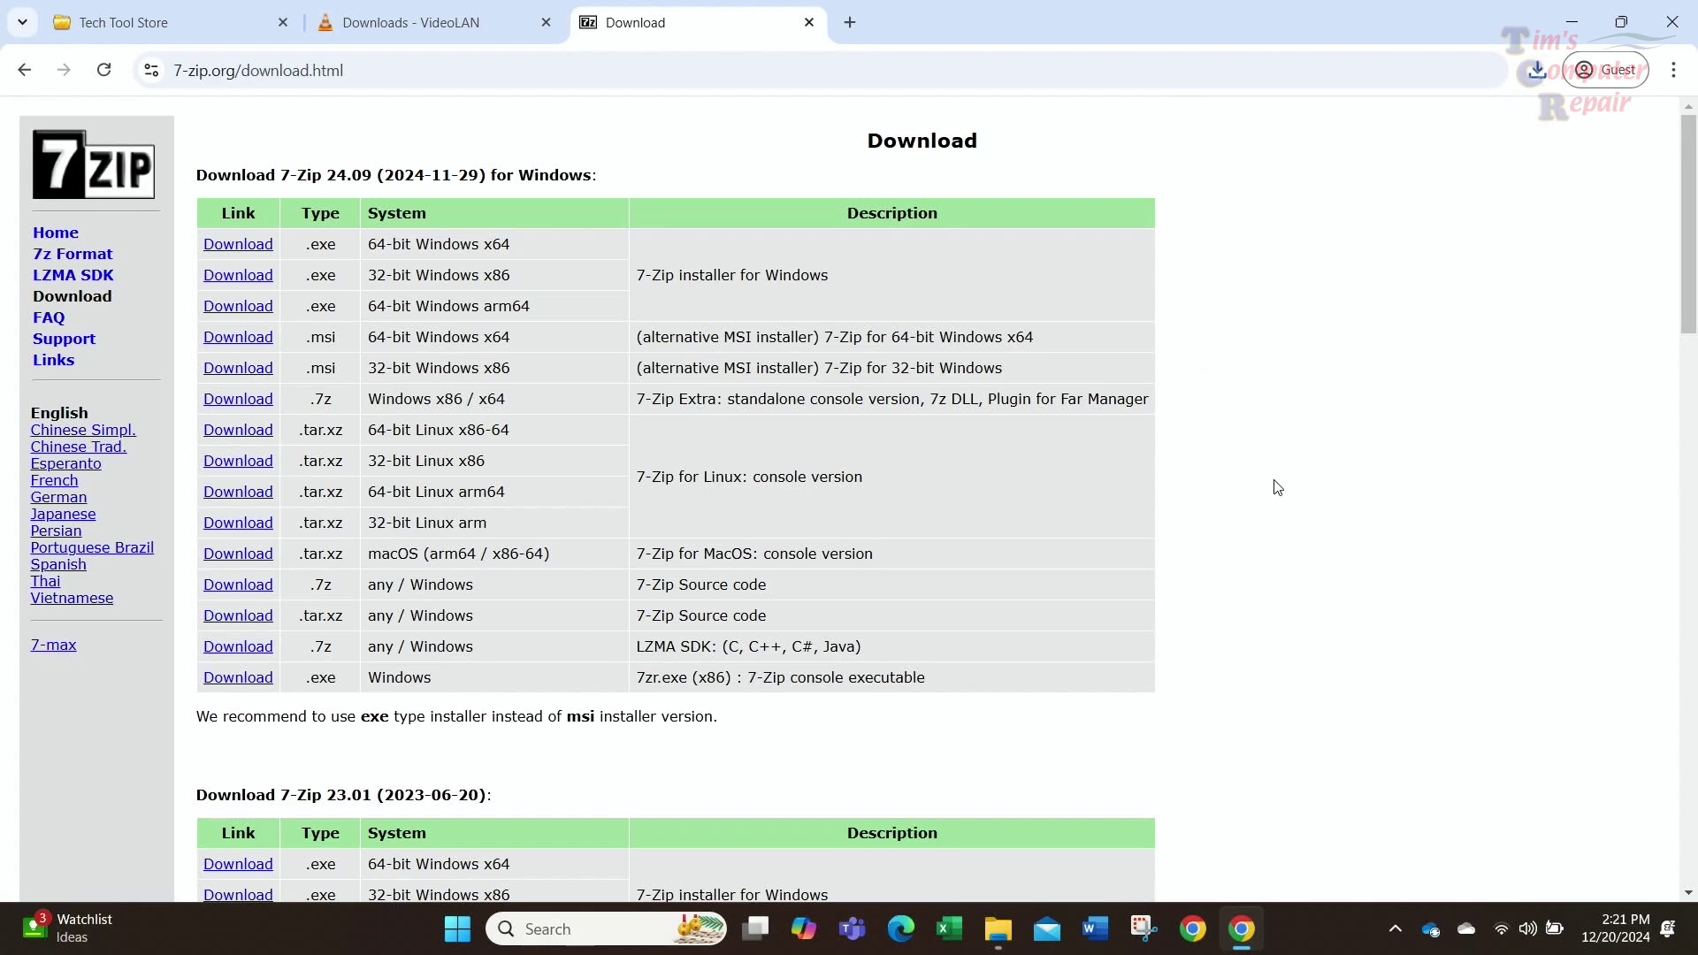
click(1564, 15)
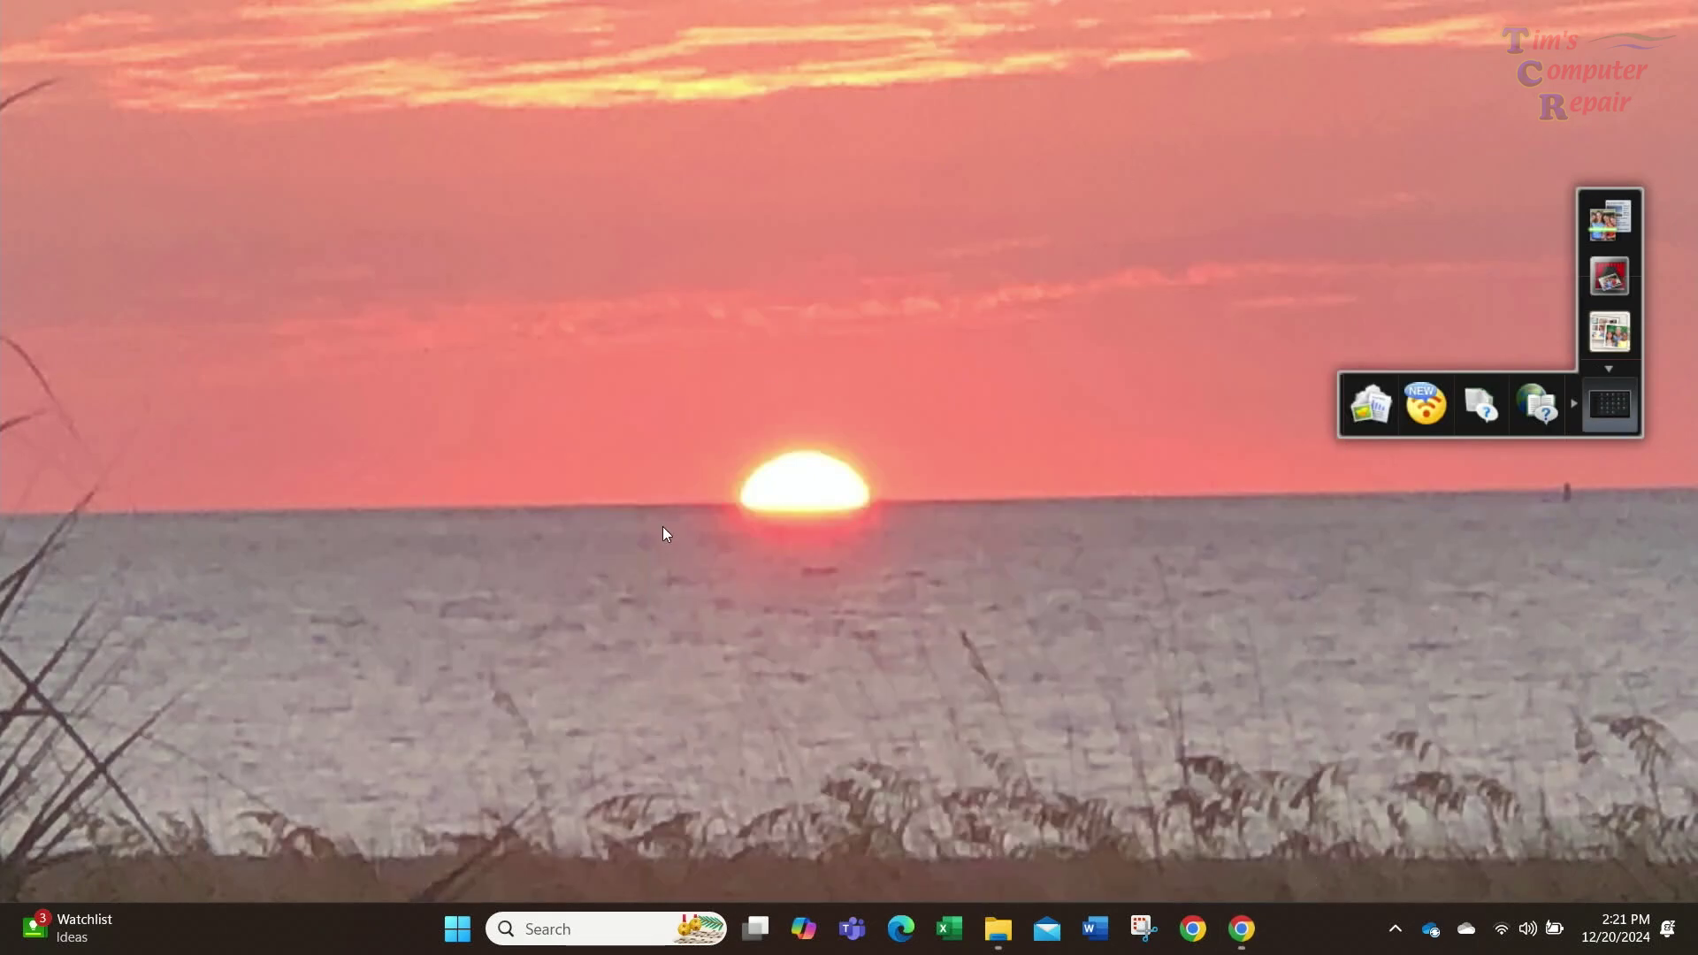
Step: Launch regedit from the Run box's recent commands and approve the administrator prompt
right_click(467, 939)
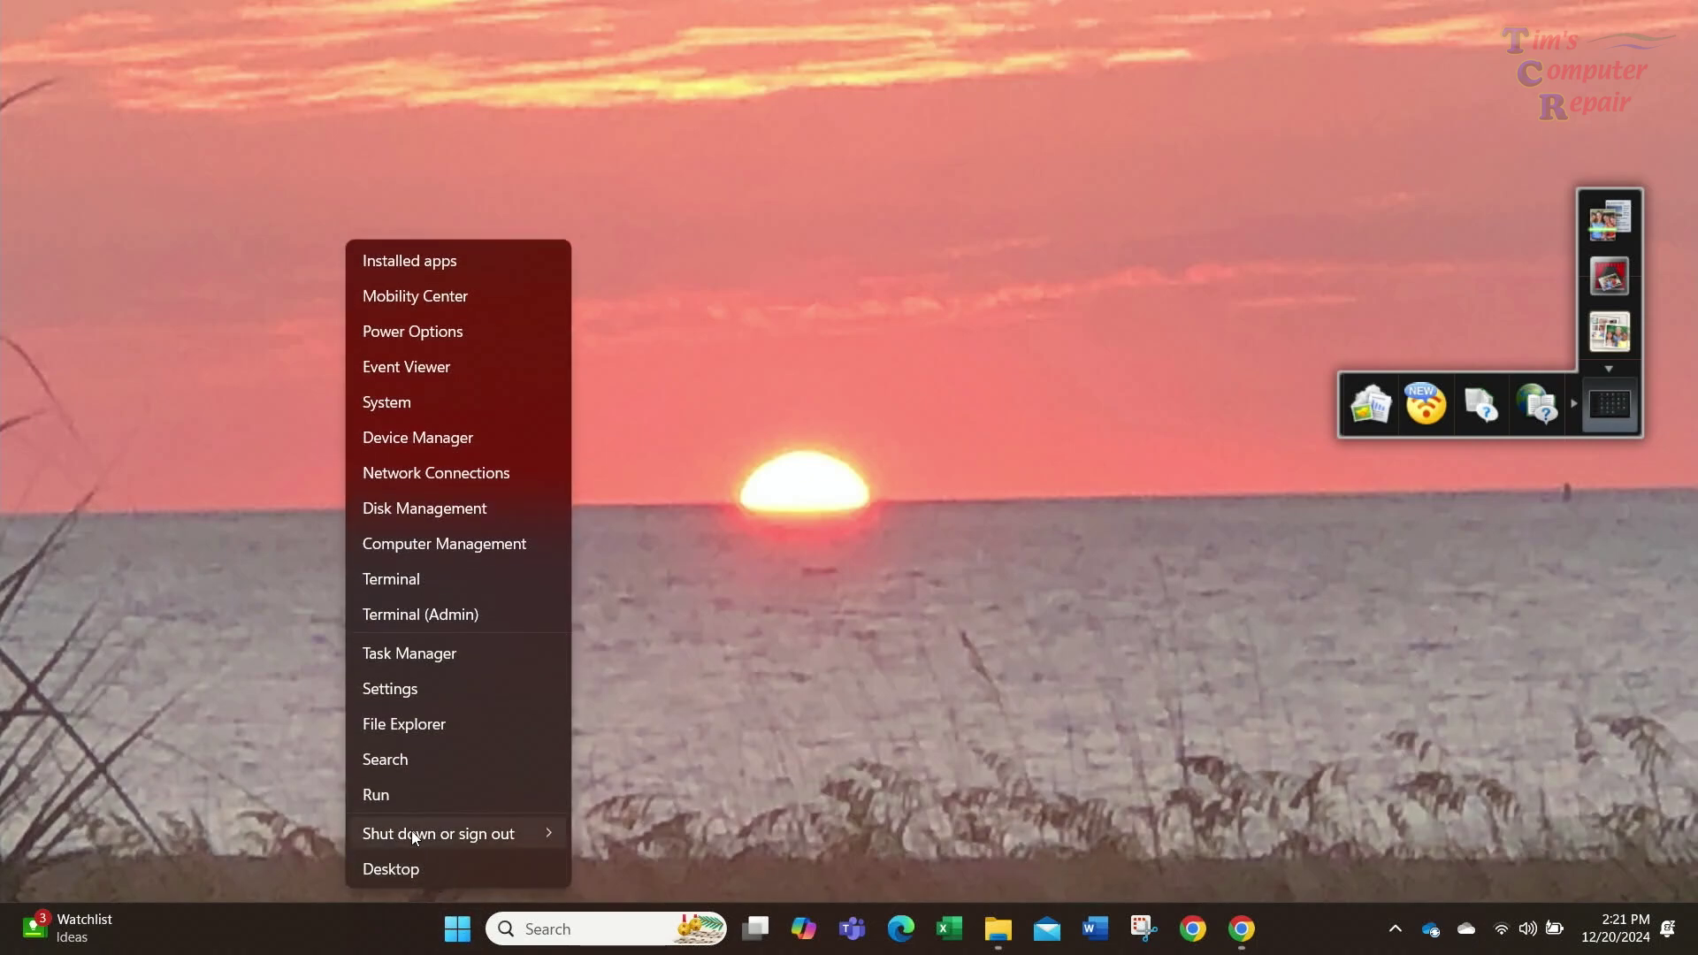
click(400, 798)
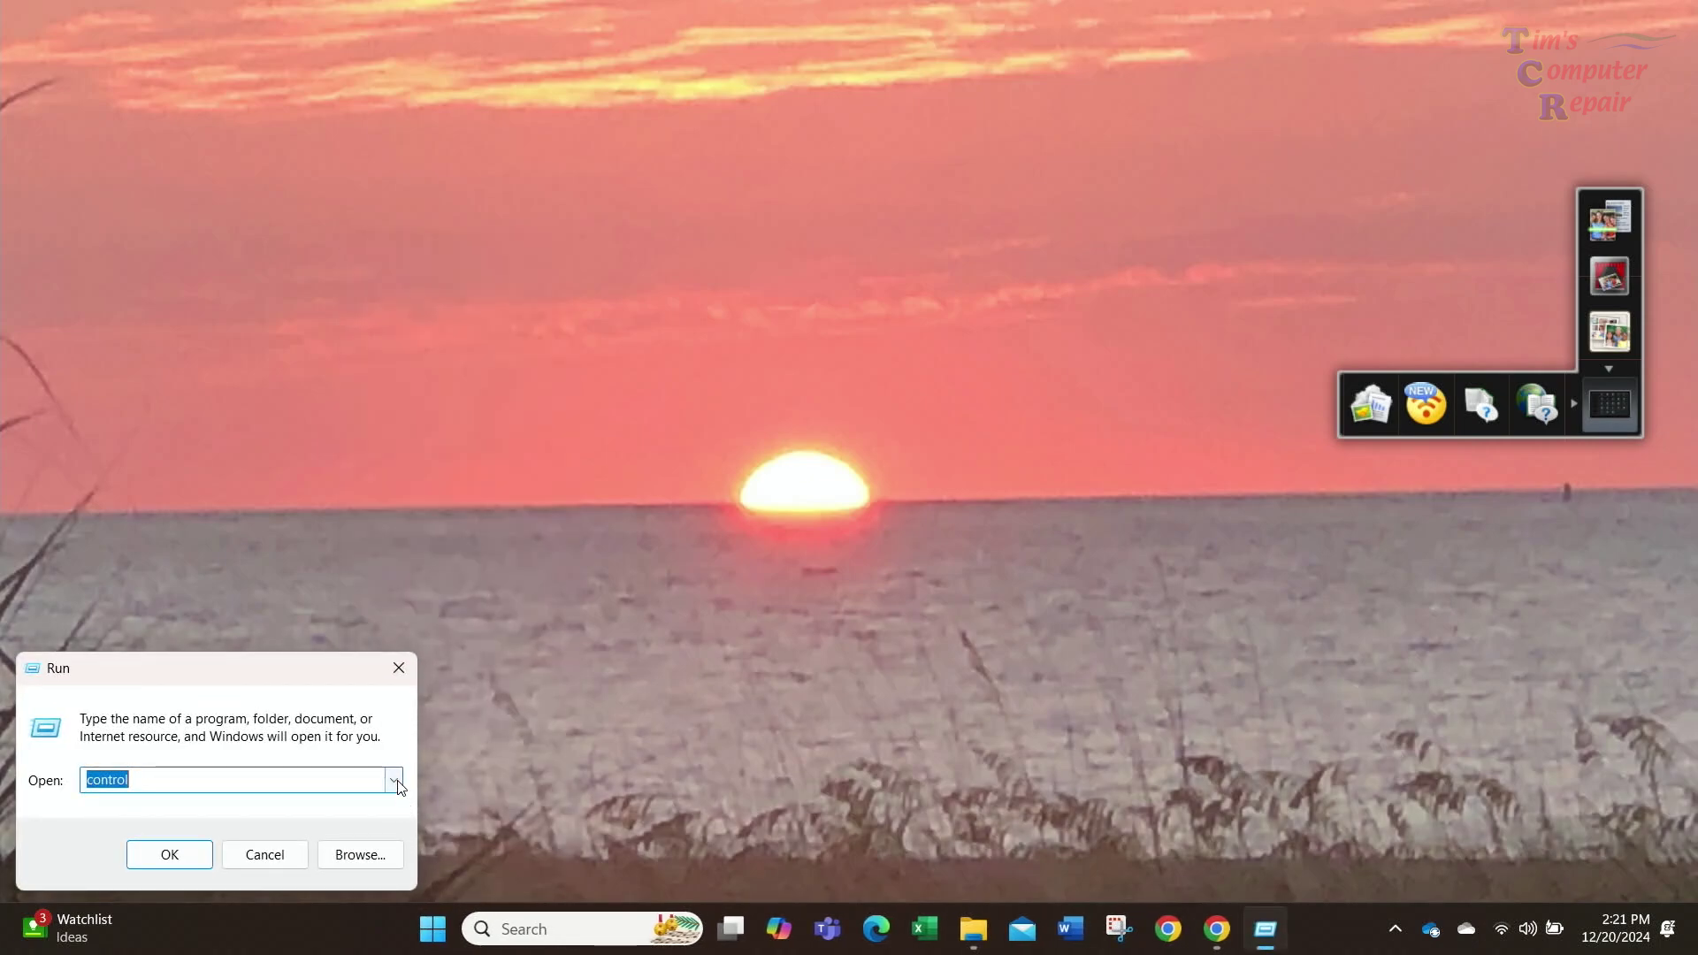
click(396, 782)
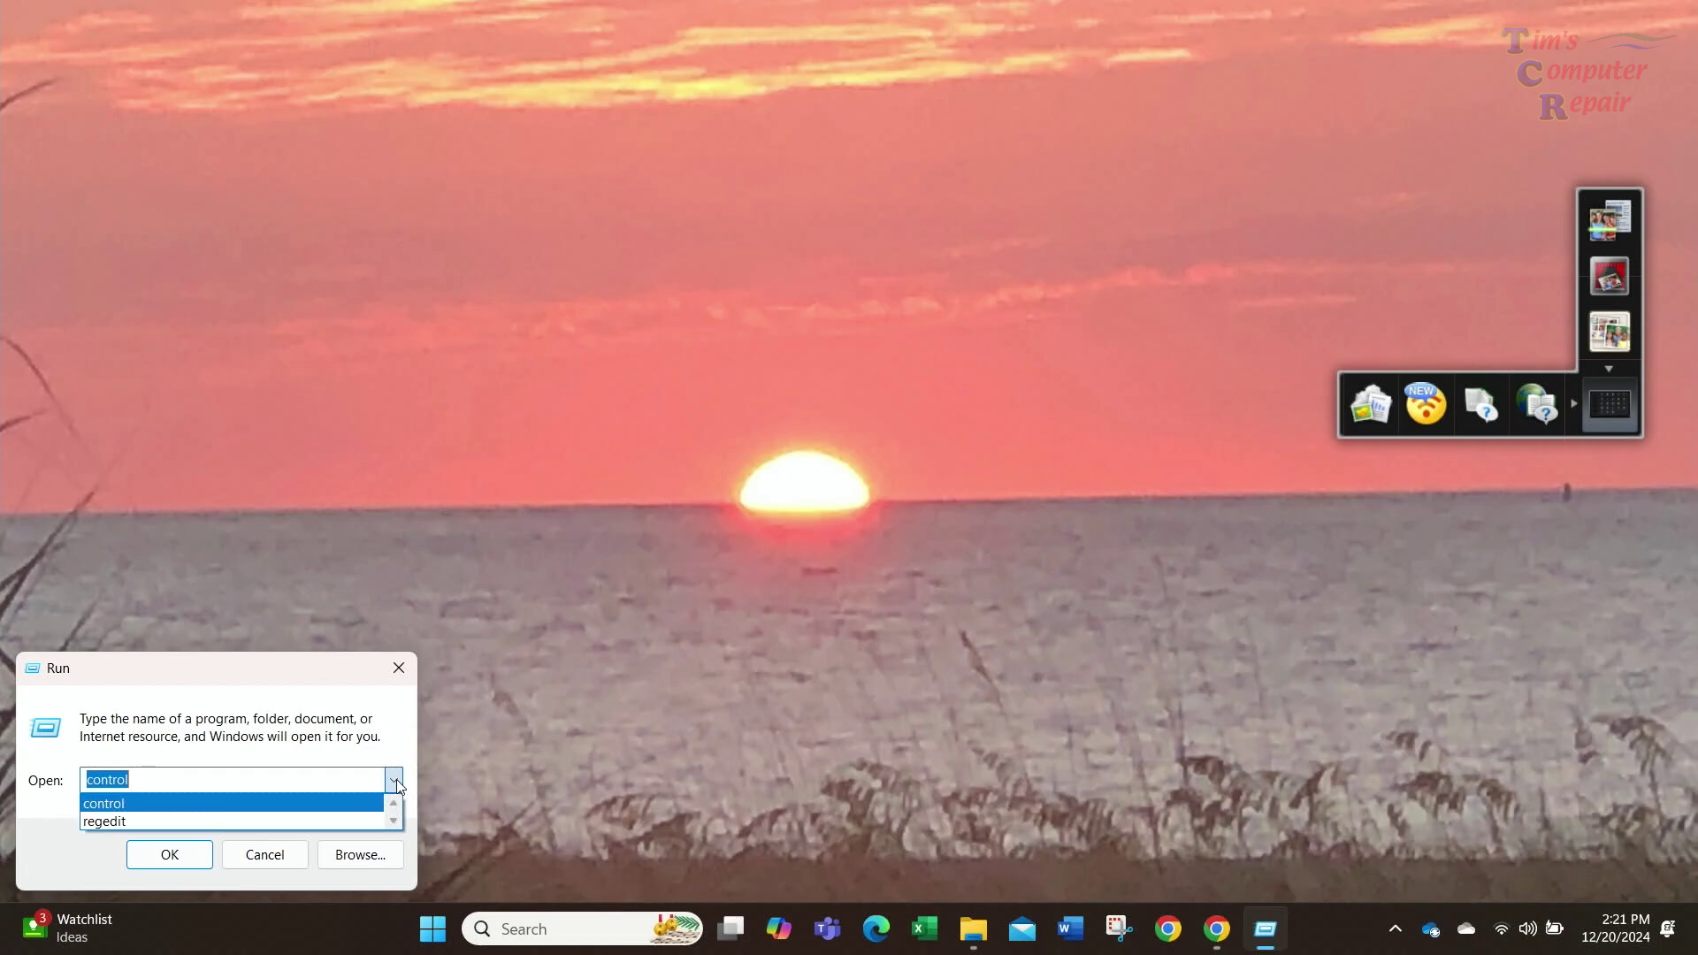
click(90, 821)
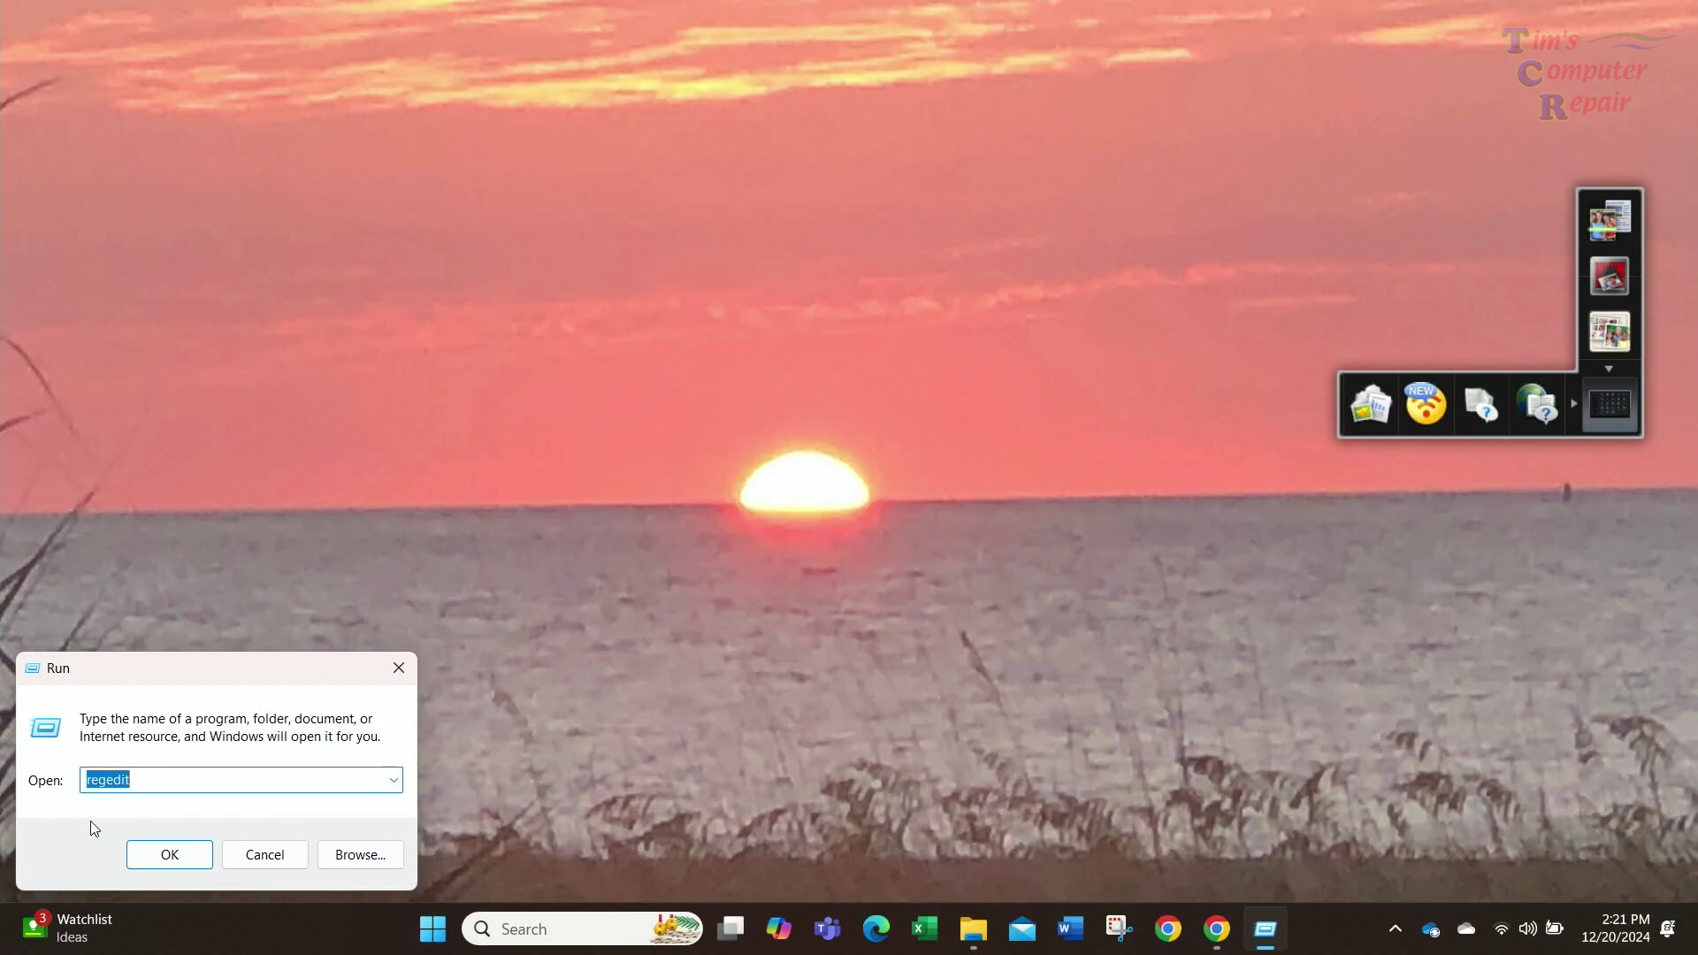
click(169, 856)
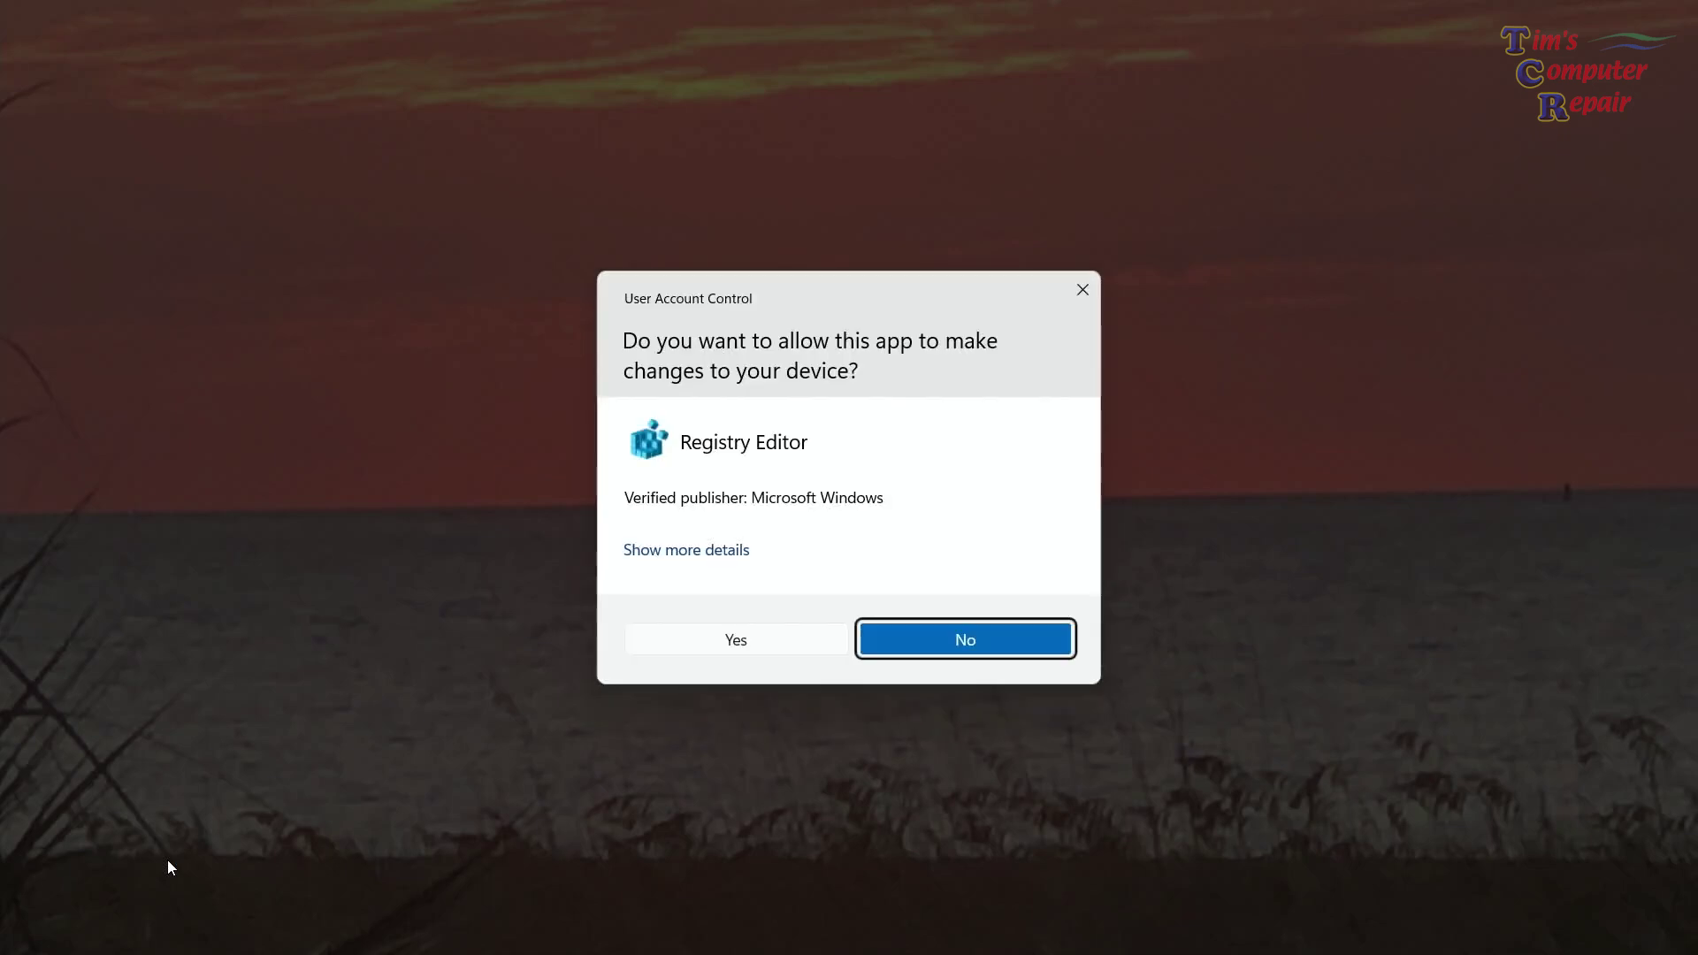
click(751, 653)
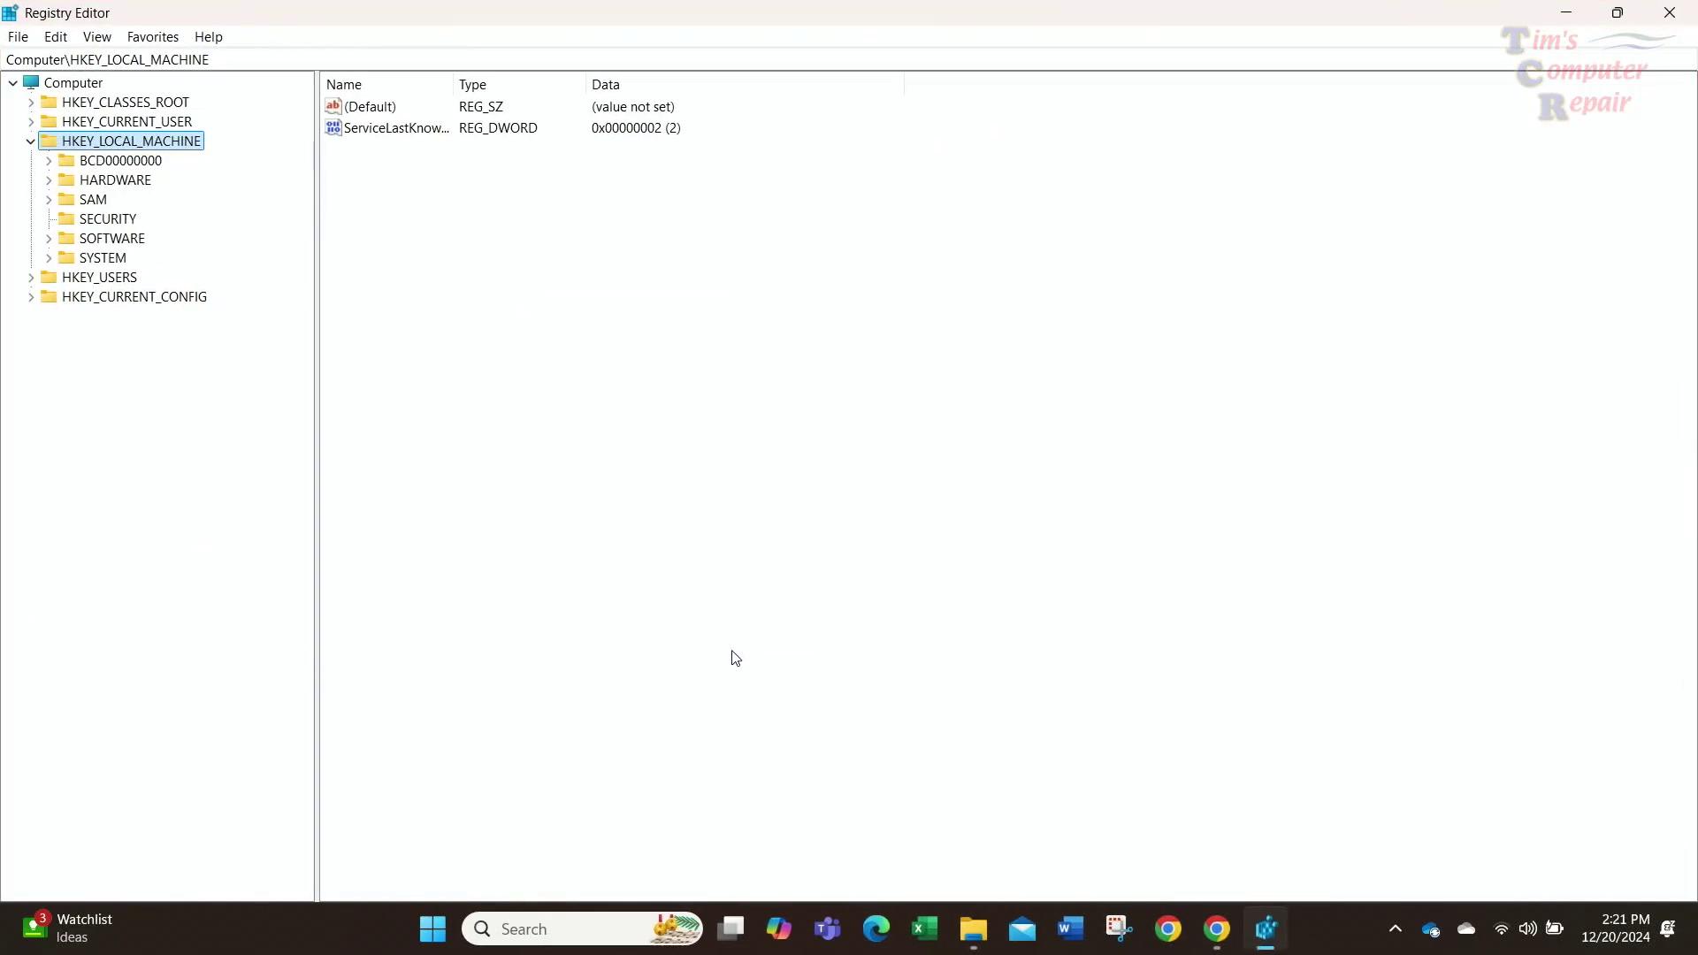
right_click(433, 939)
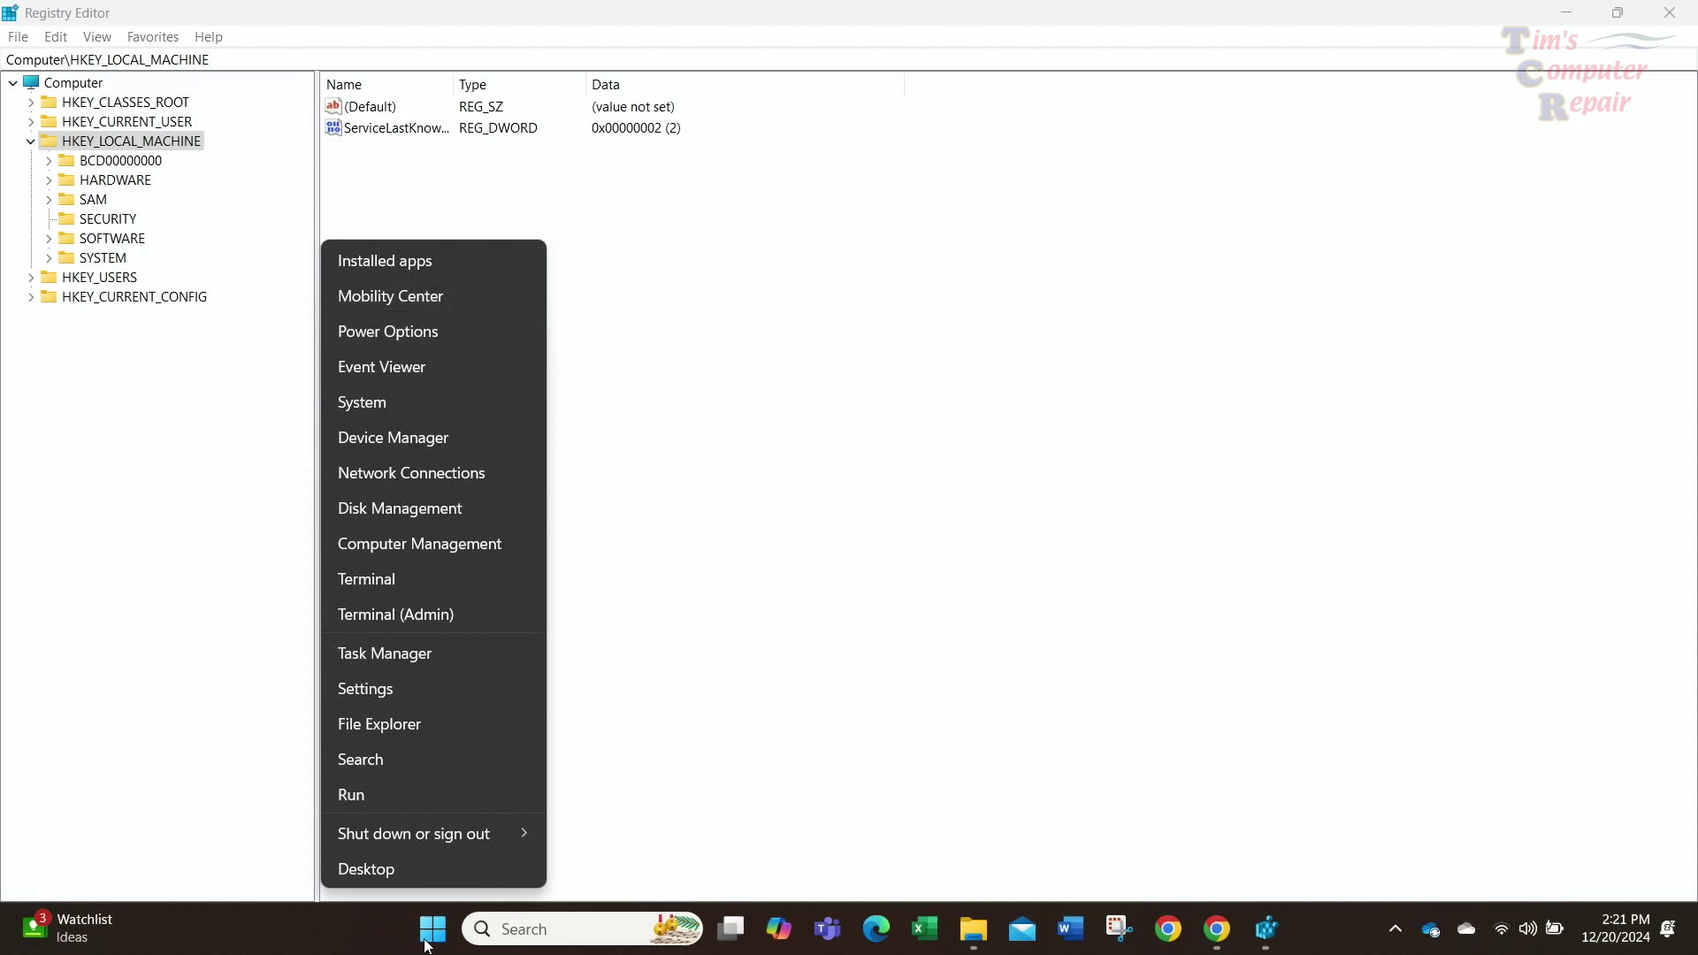
Step: From the System About page, search Settings for 'restore' and open Create a restore point
click(368, 403)
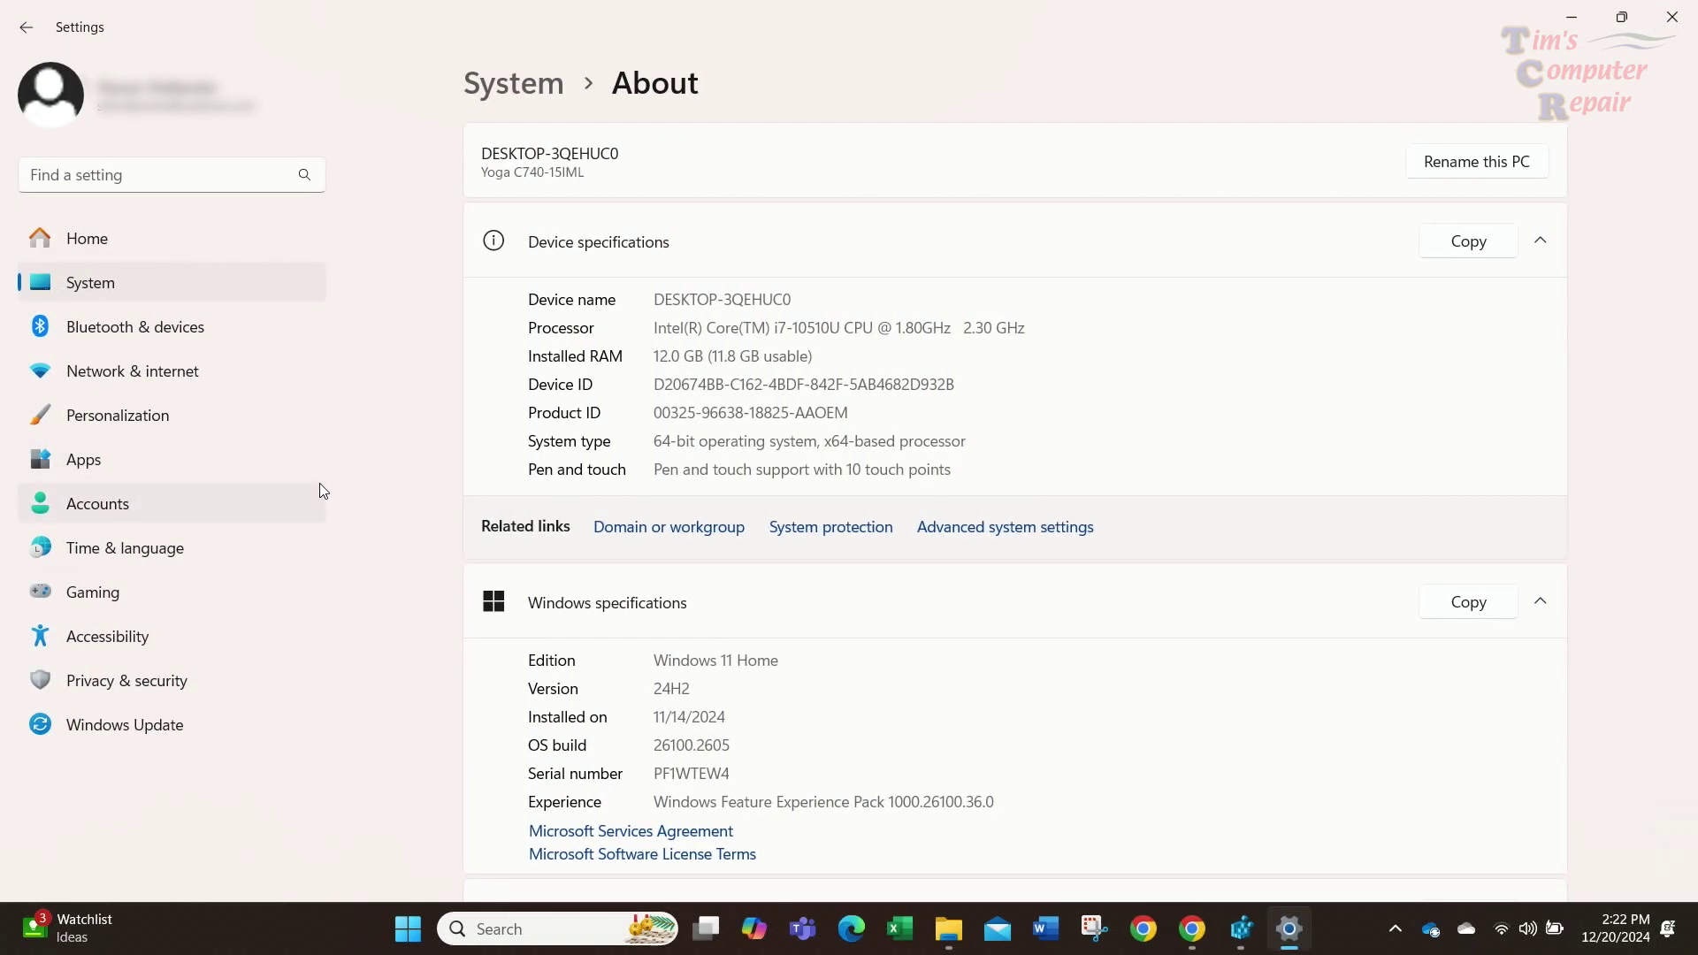
click(132, 176)
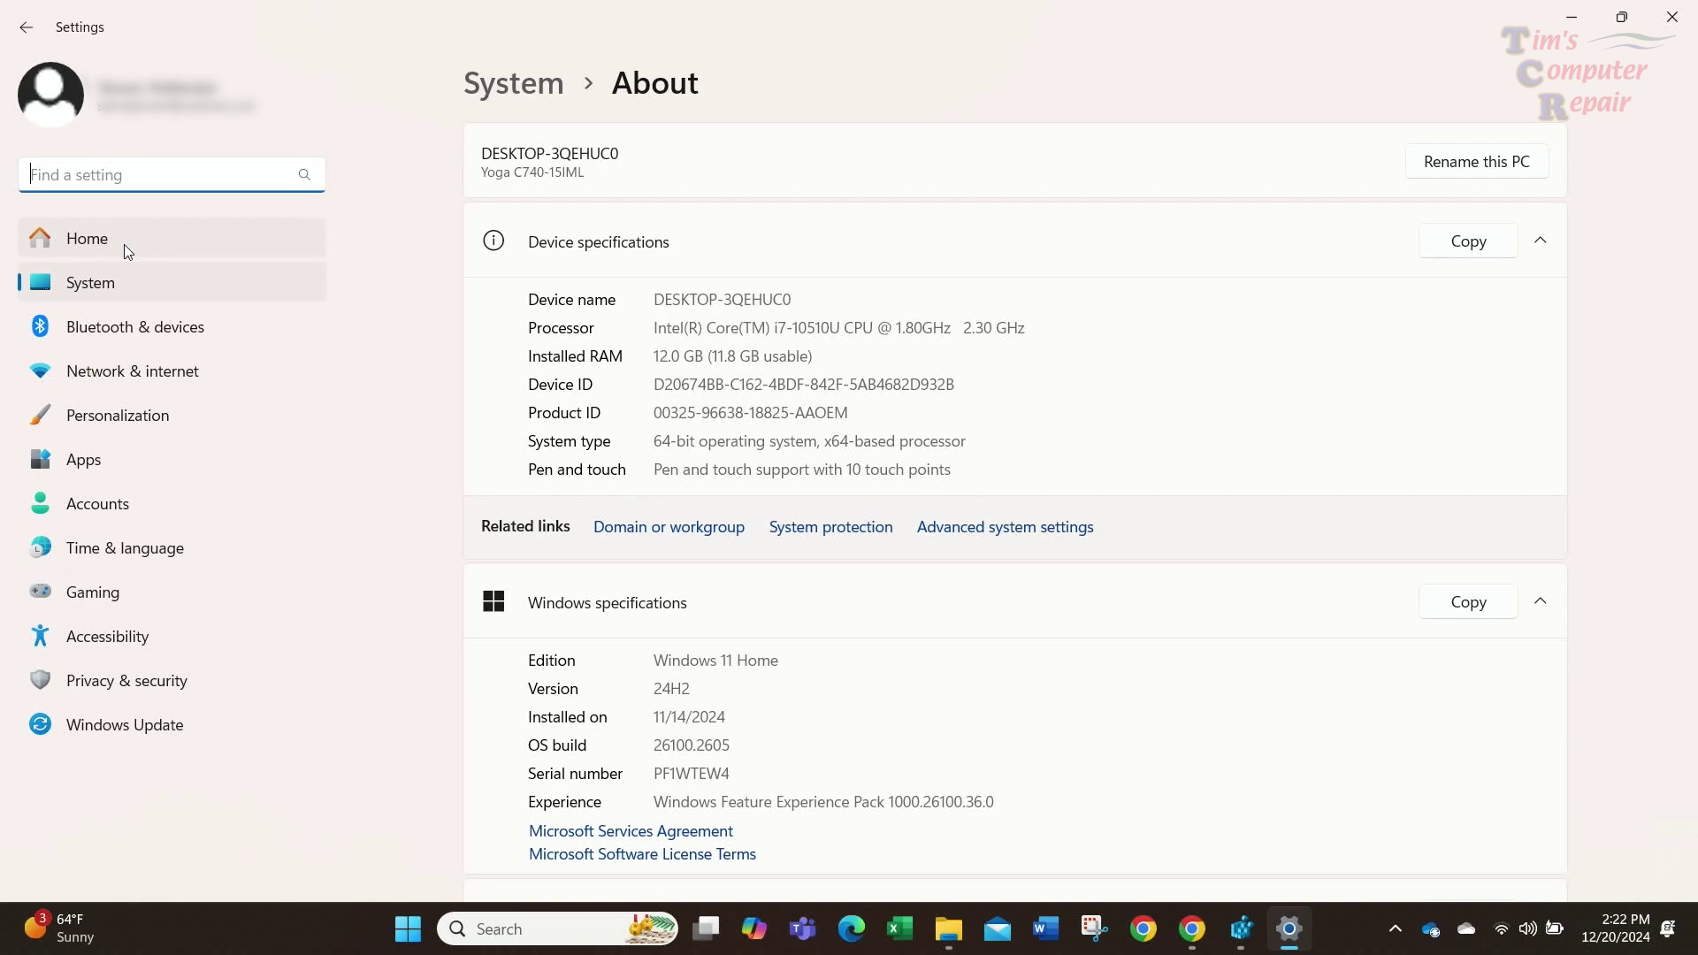
text(restore)
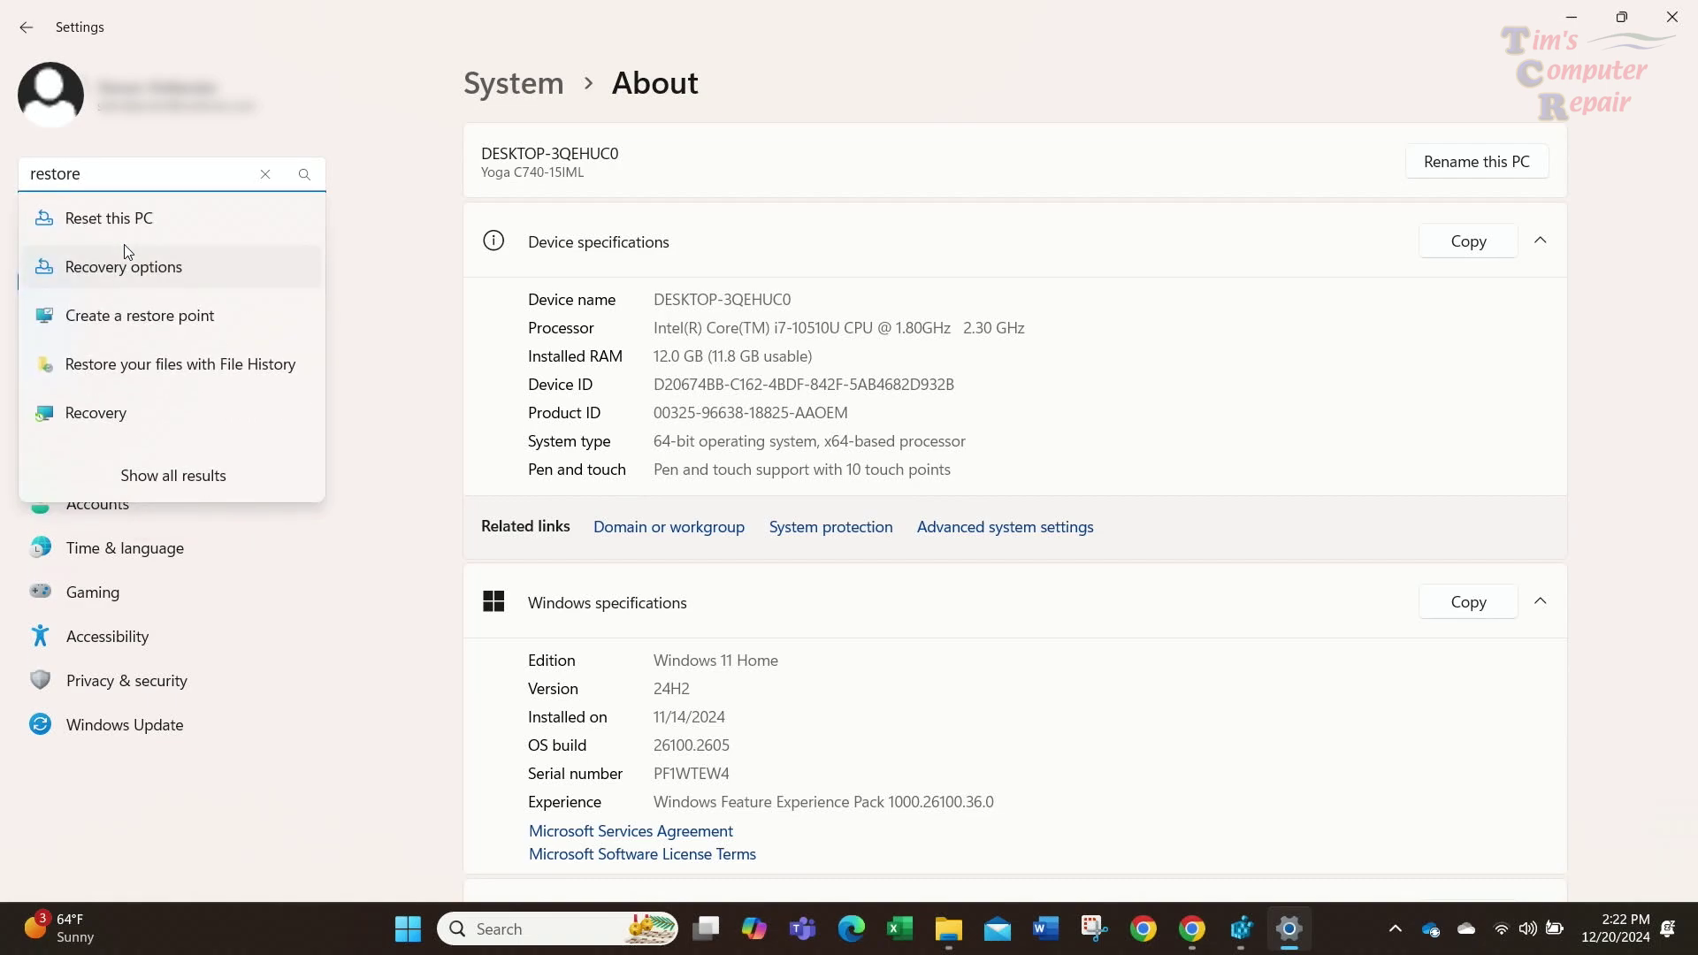
click(170, 315)
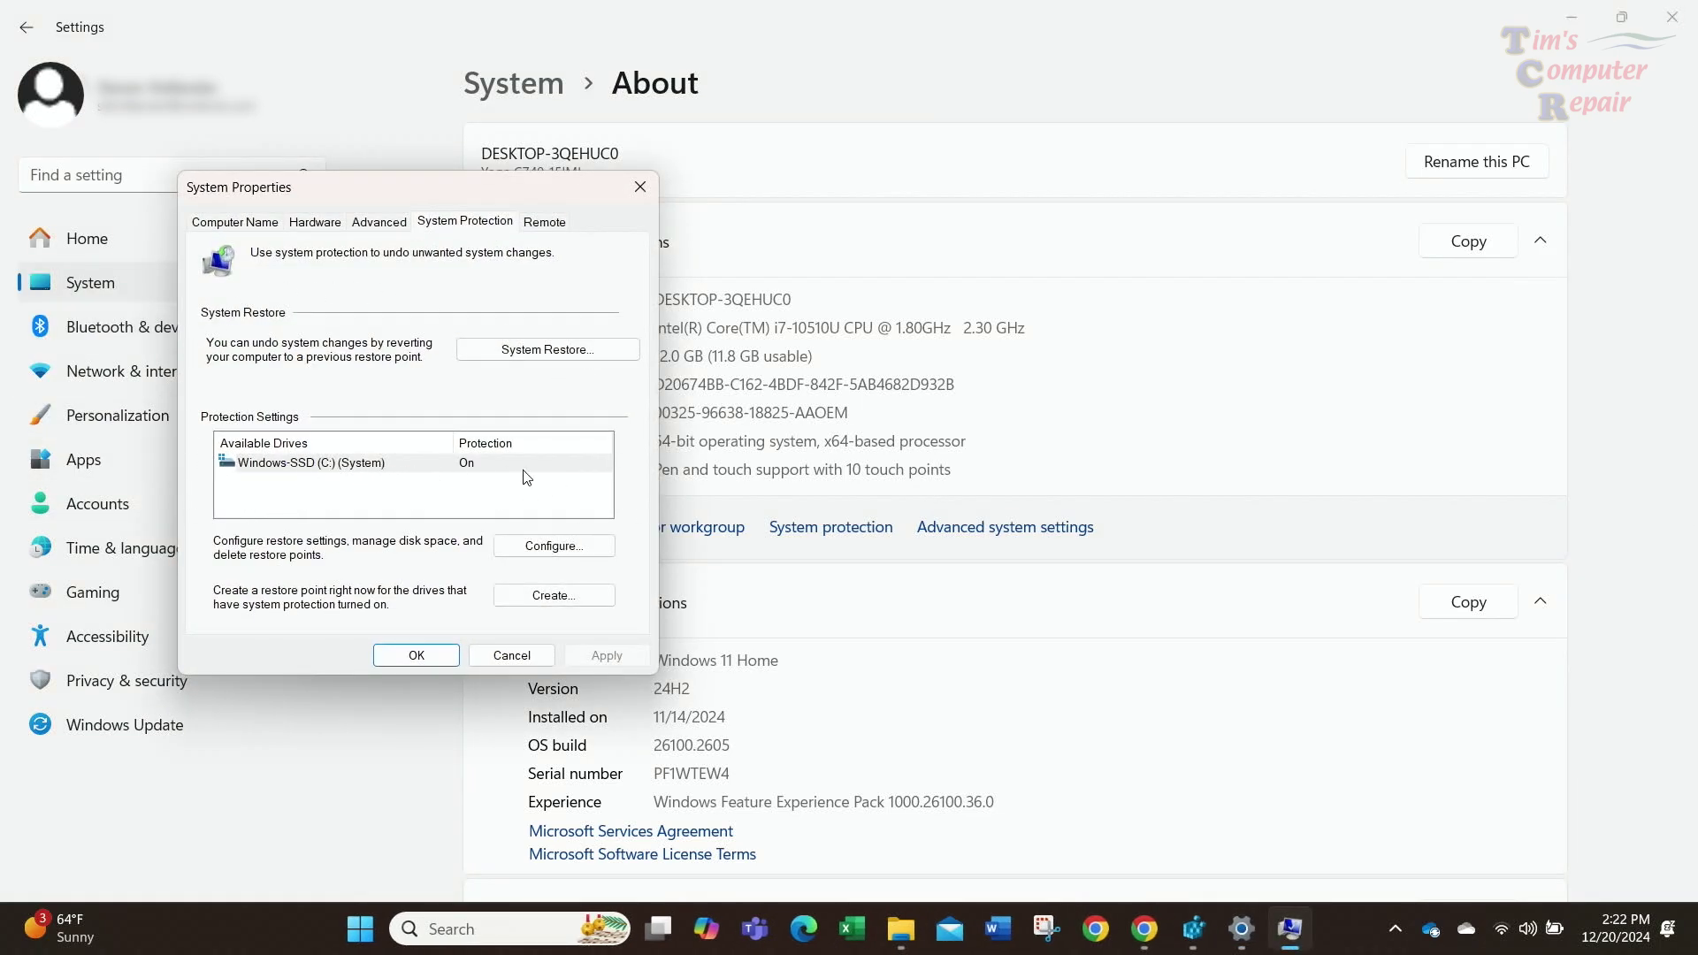
Step: Check the C: drive's protection settings, then close System Properties and Settings
click(552, 553)
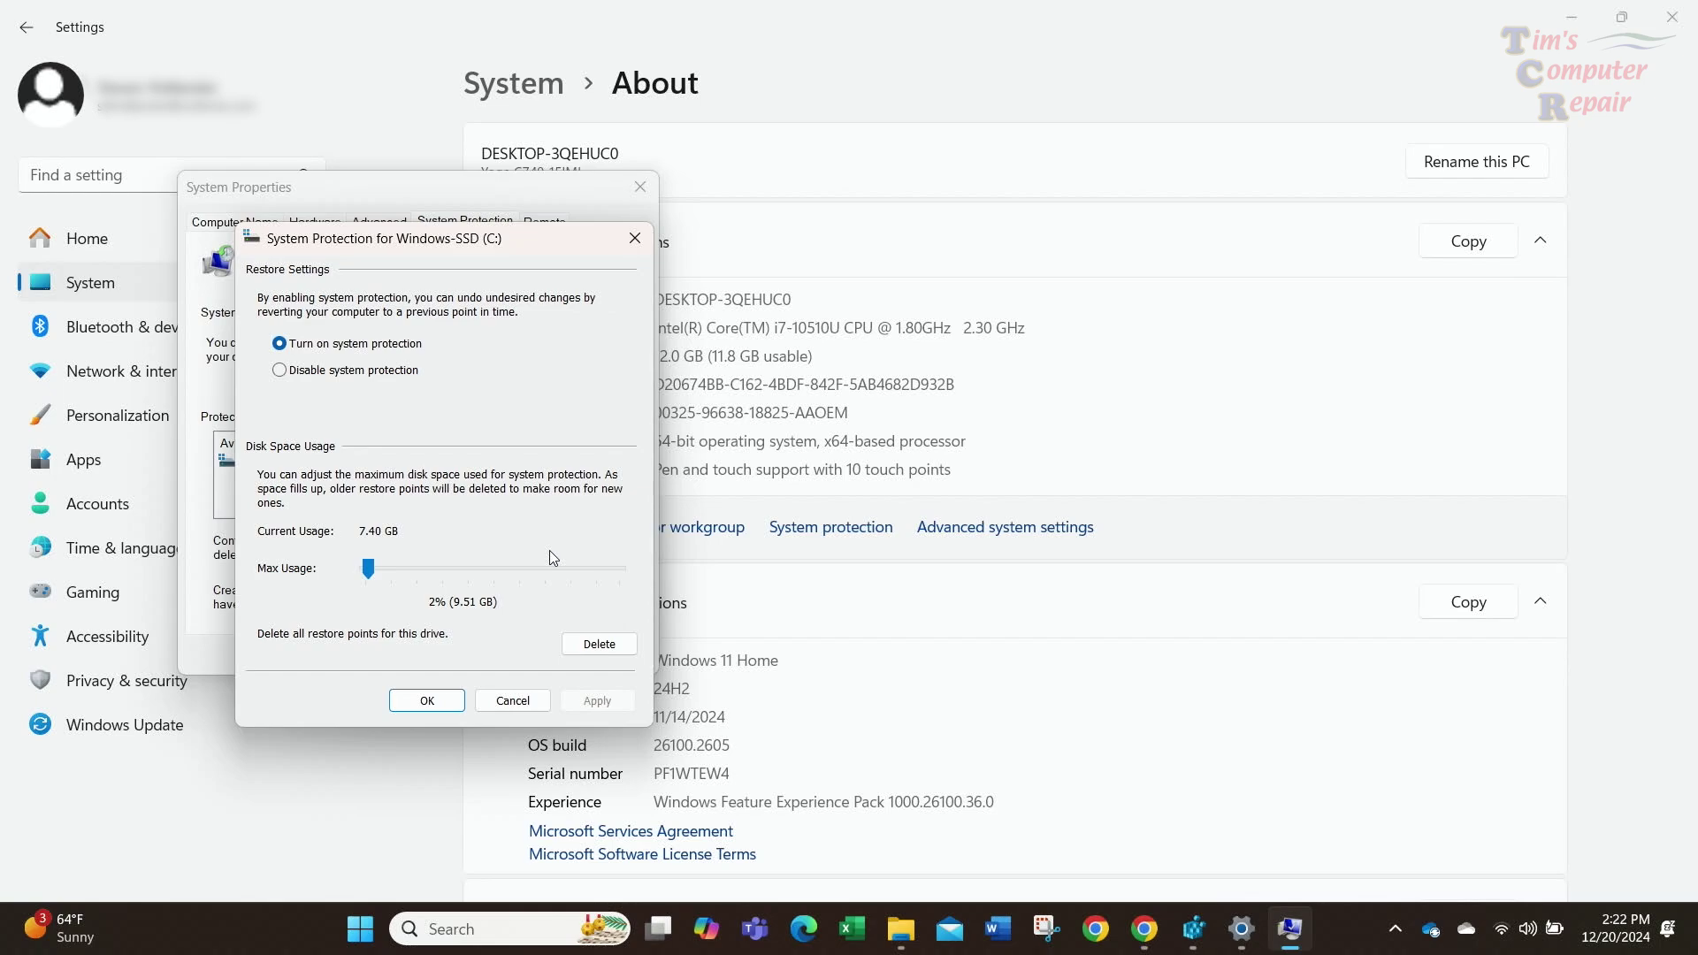
click(646, 248)
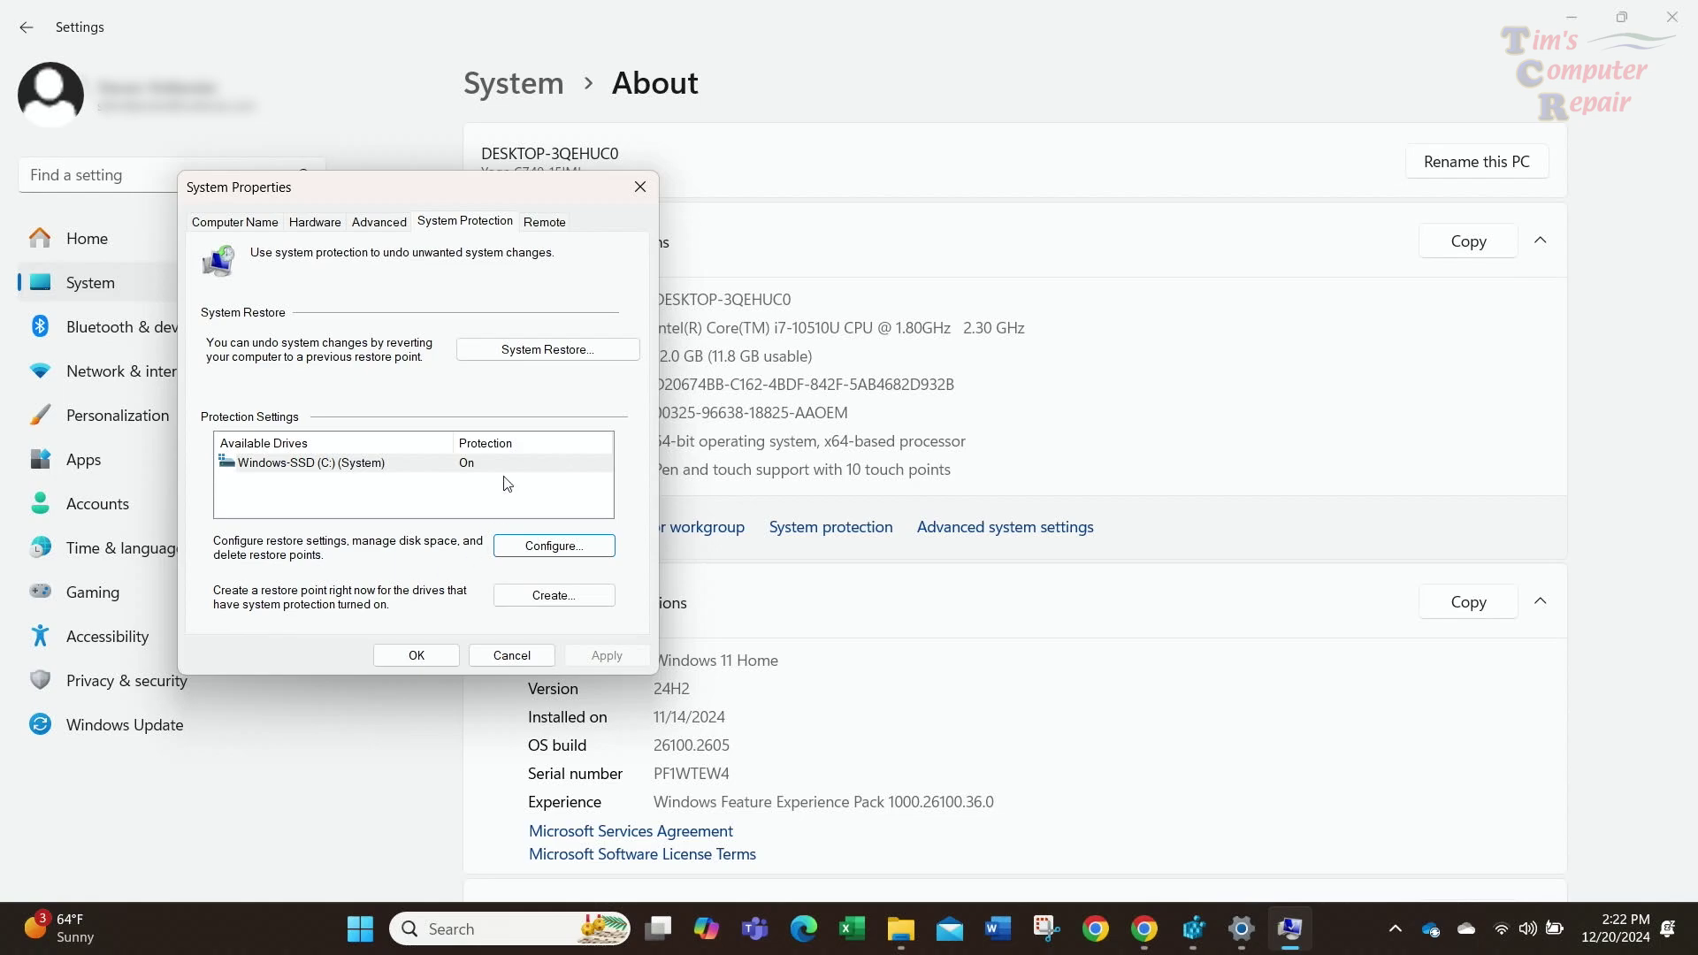
click(641, 191)
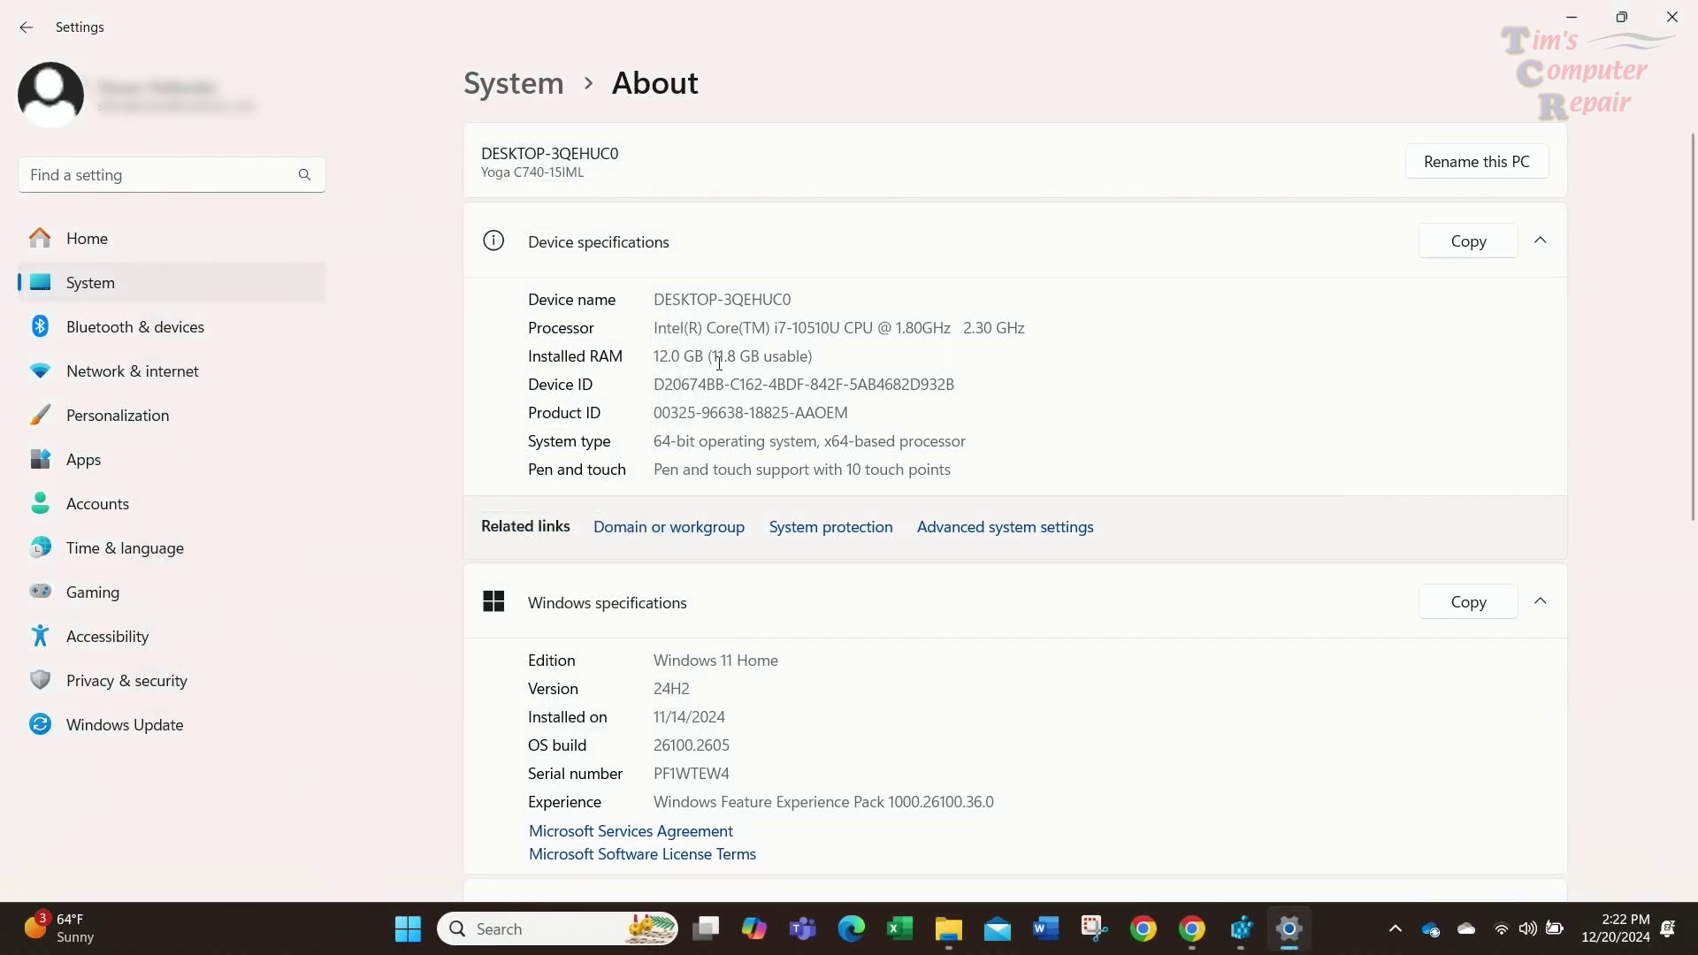
click(1672, 17)
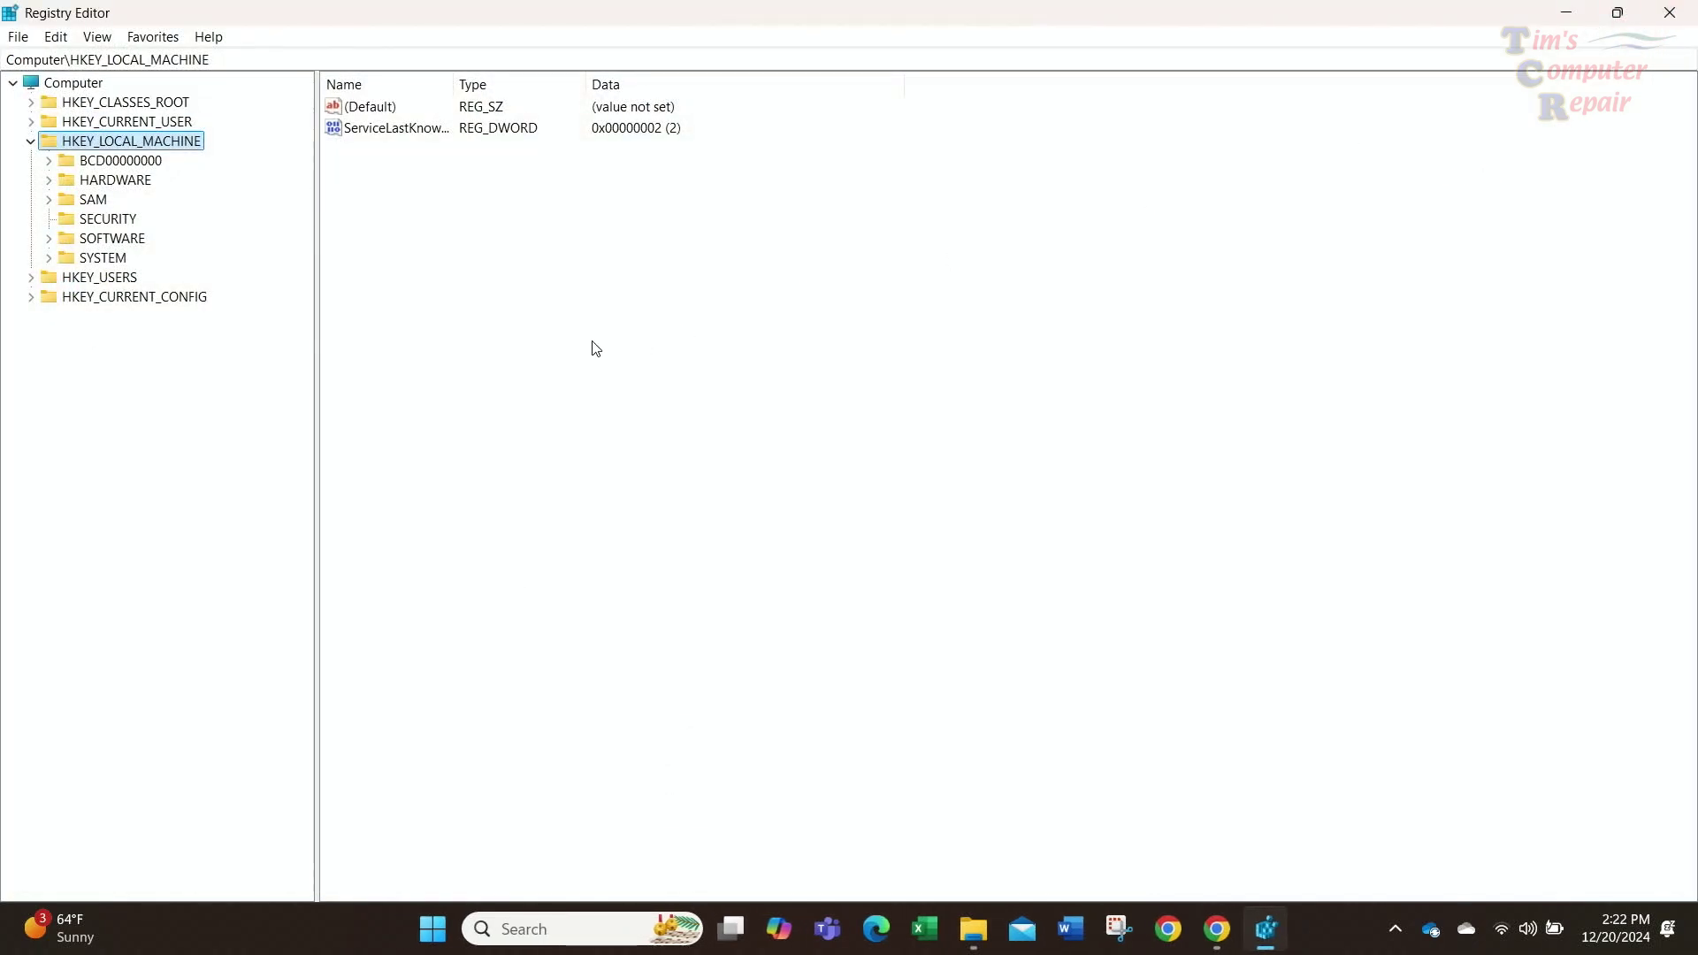
Step: Navigate to HKLM\SOFTWARE\Microsoft\Windows\CurrentVersion\Policies\Attachments to reveal ScanWithAntiVirus
click(50, 239)
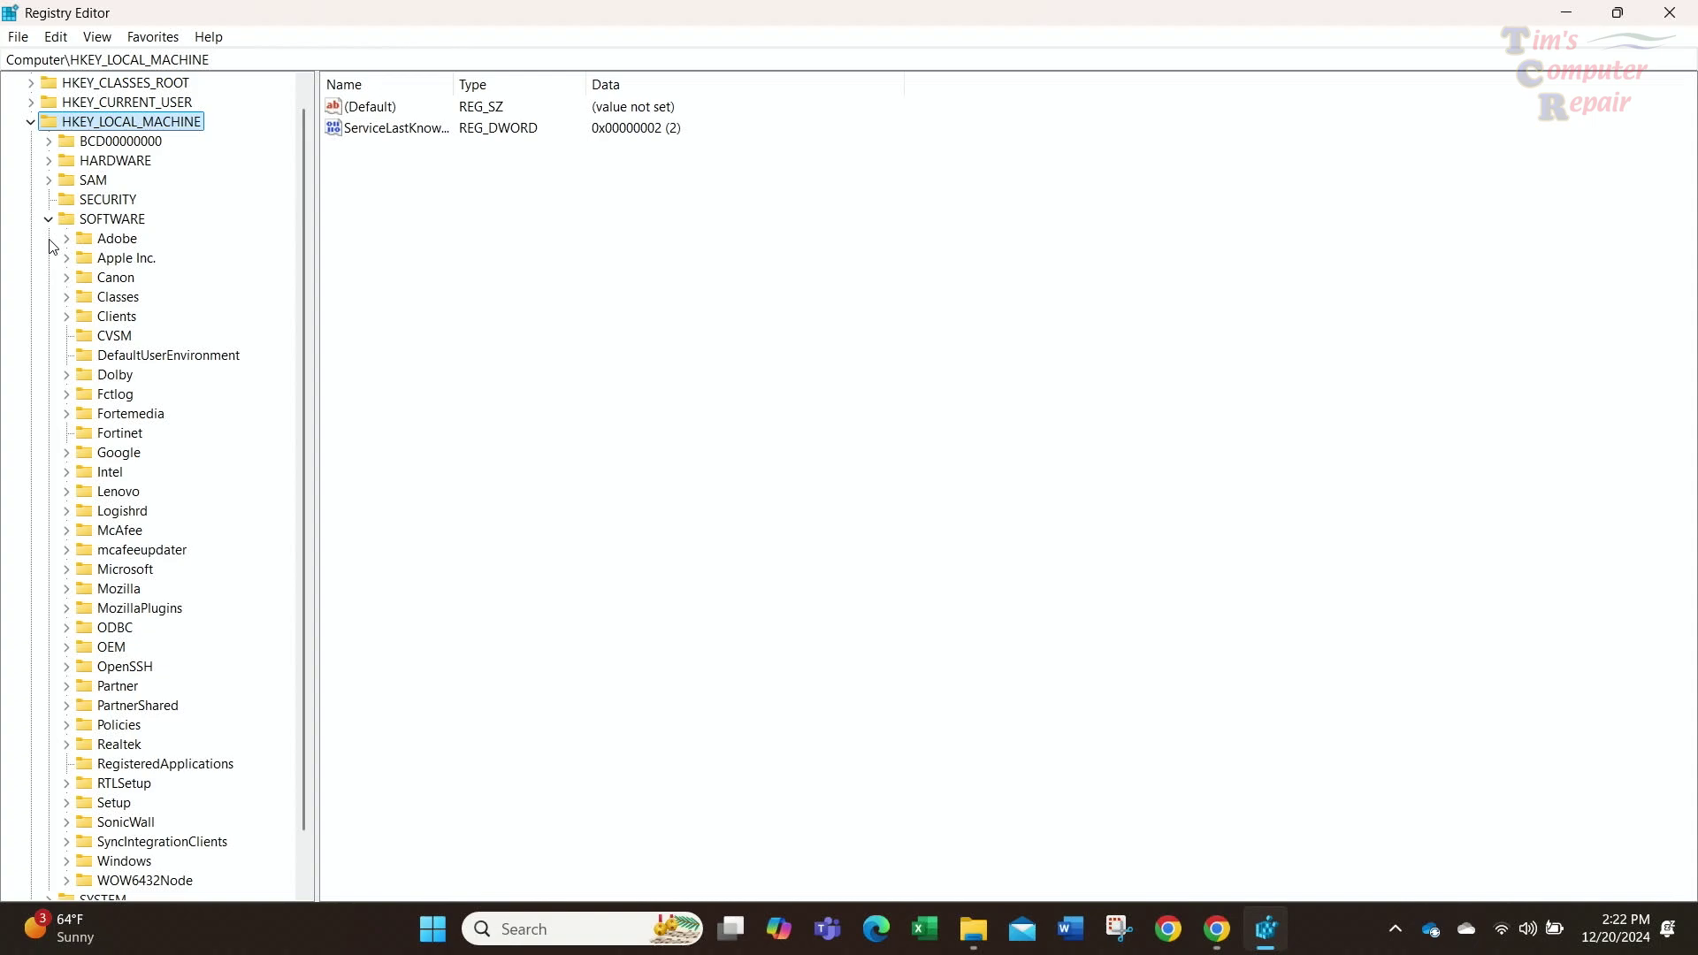
click(67, 571)
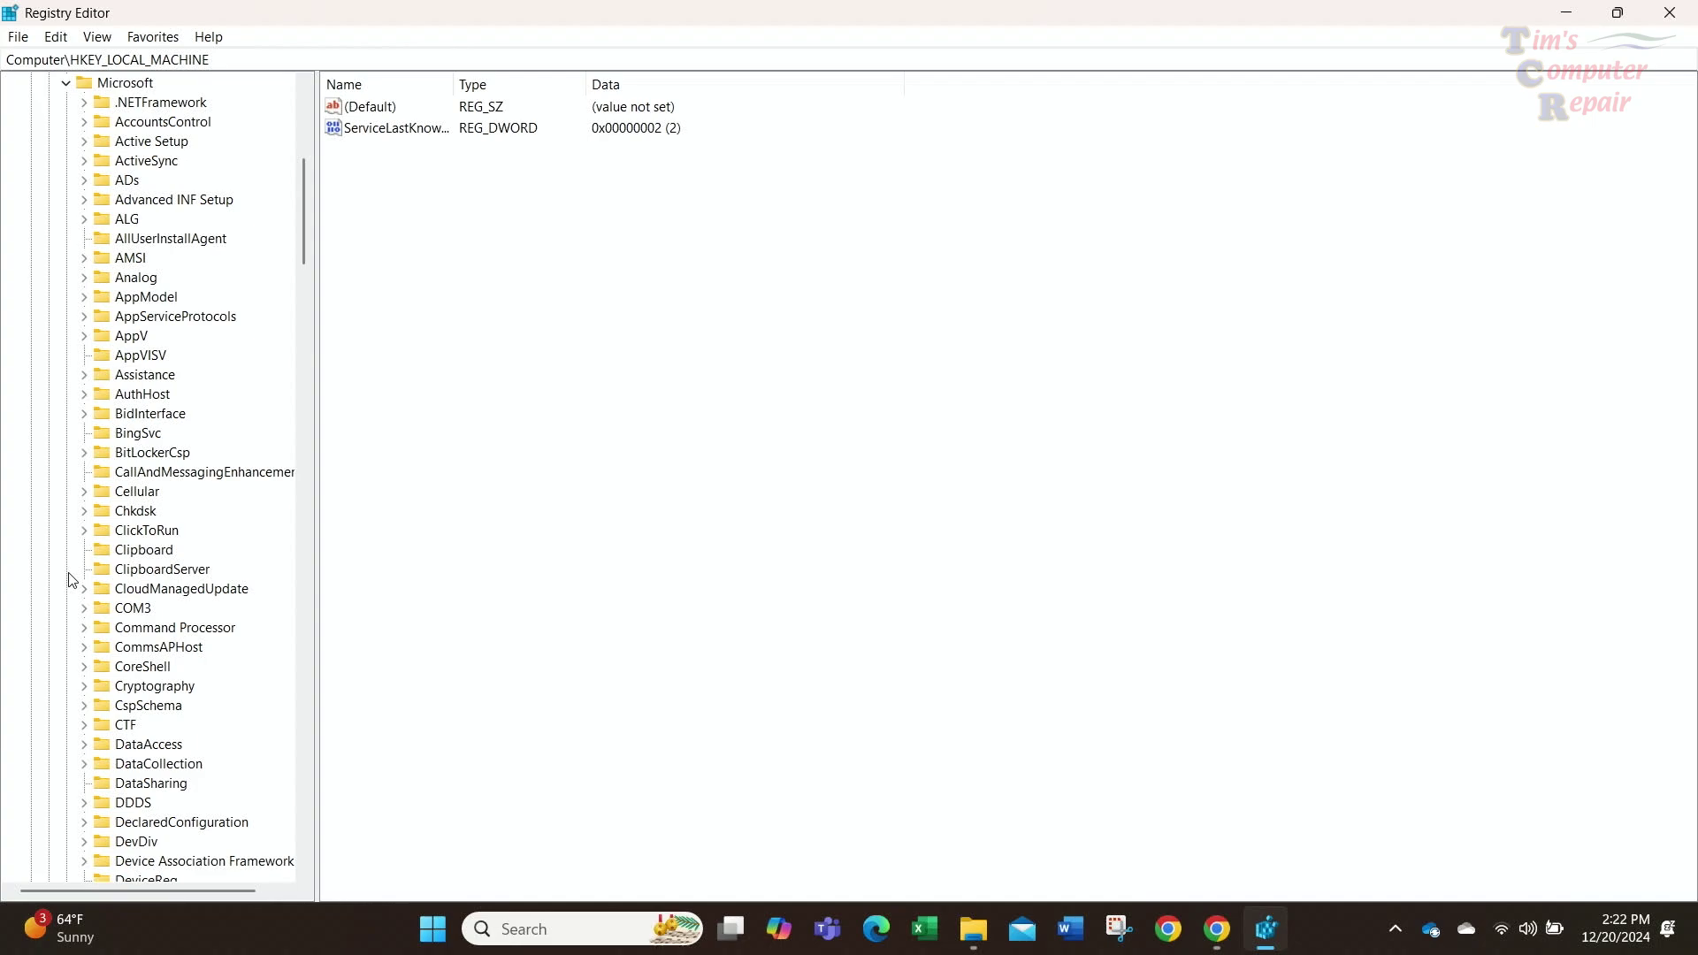
scroll(189, 737, down, 20)
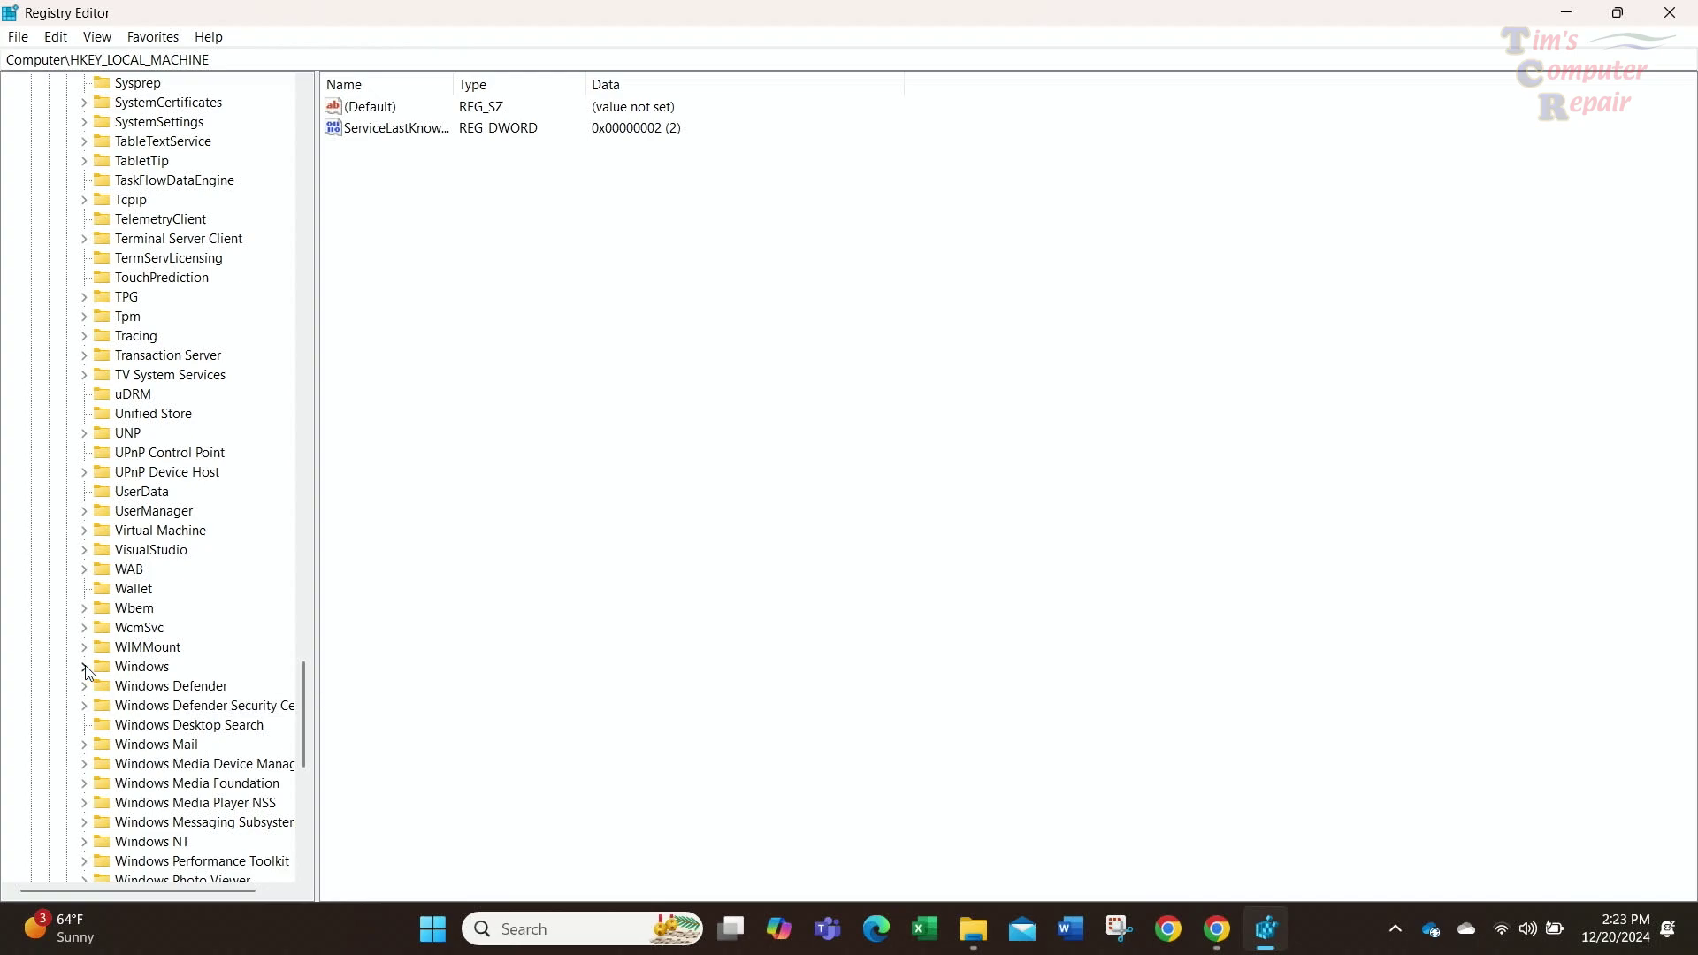
click(84, 667)
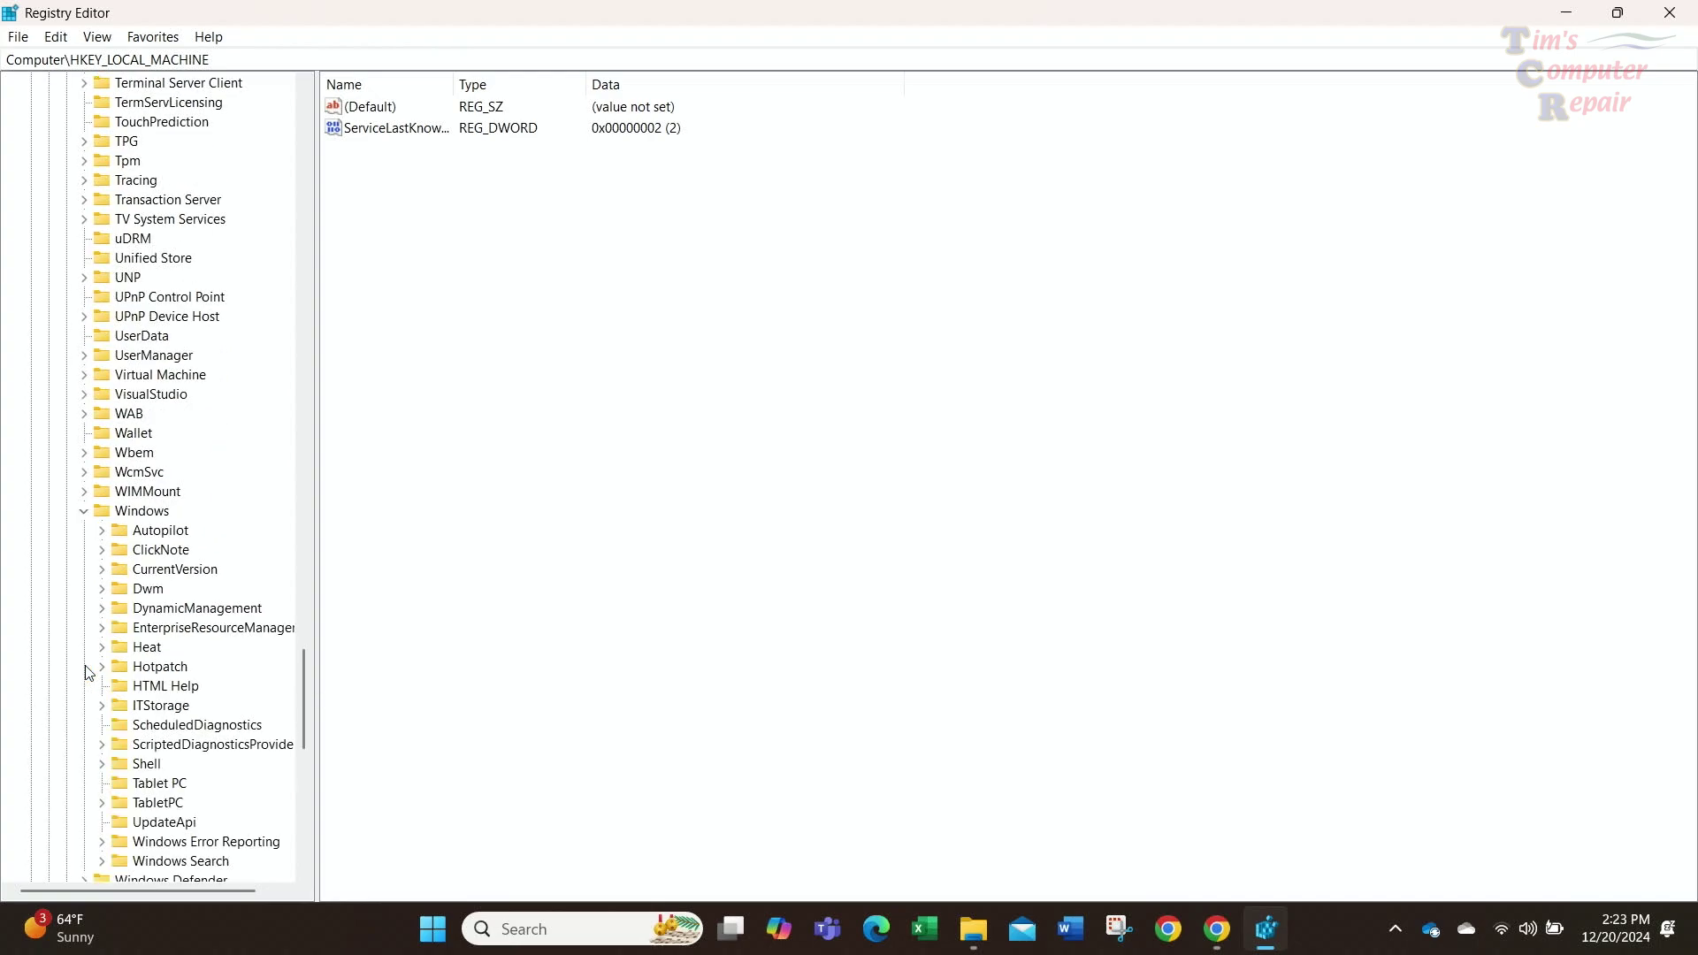
click(102, 571)
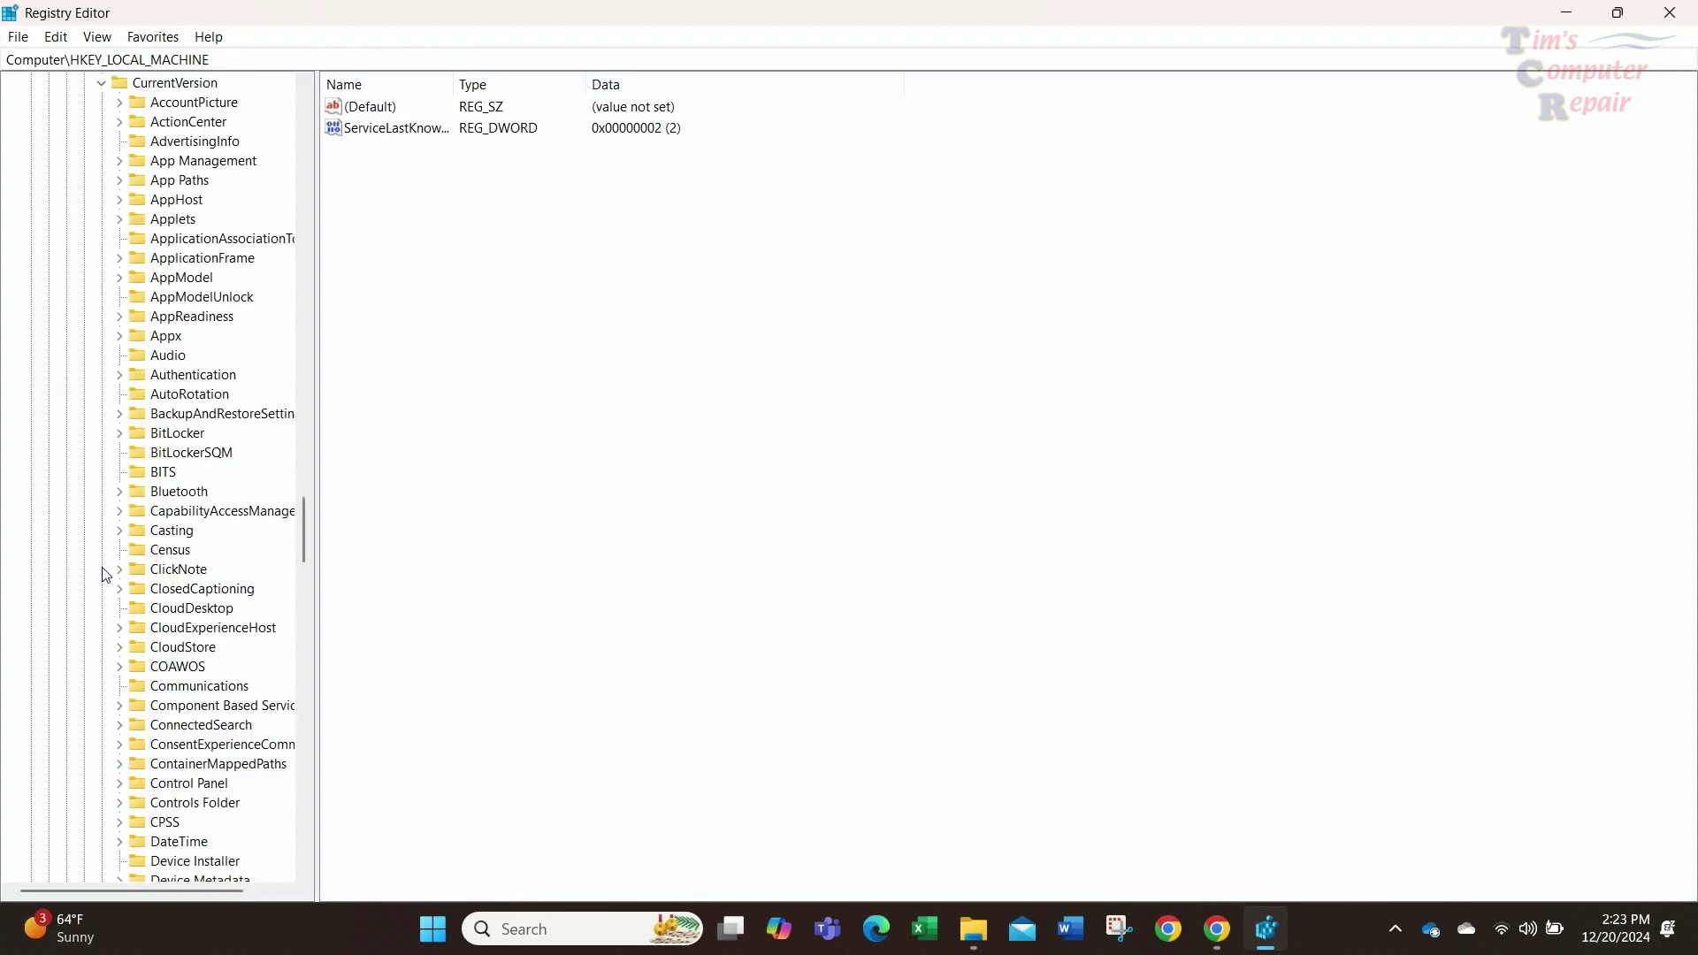
scroll(105, 574, down, 16)
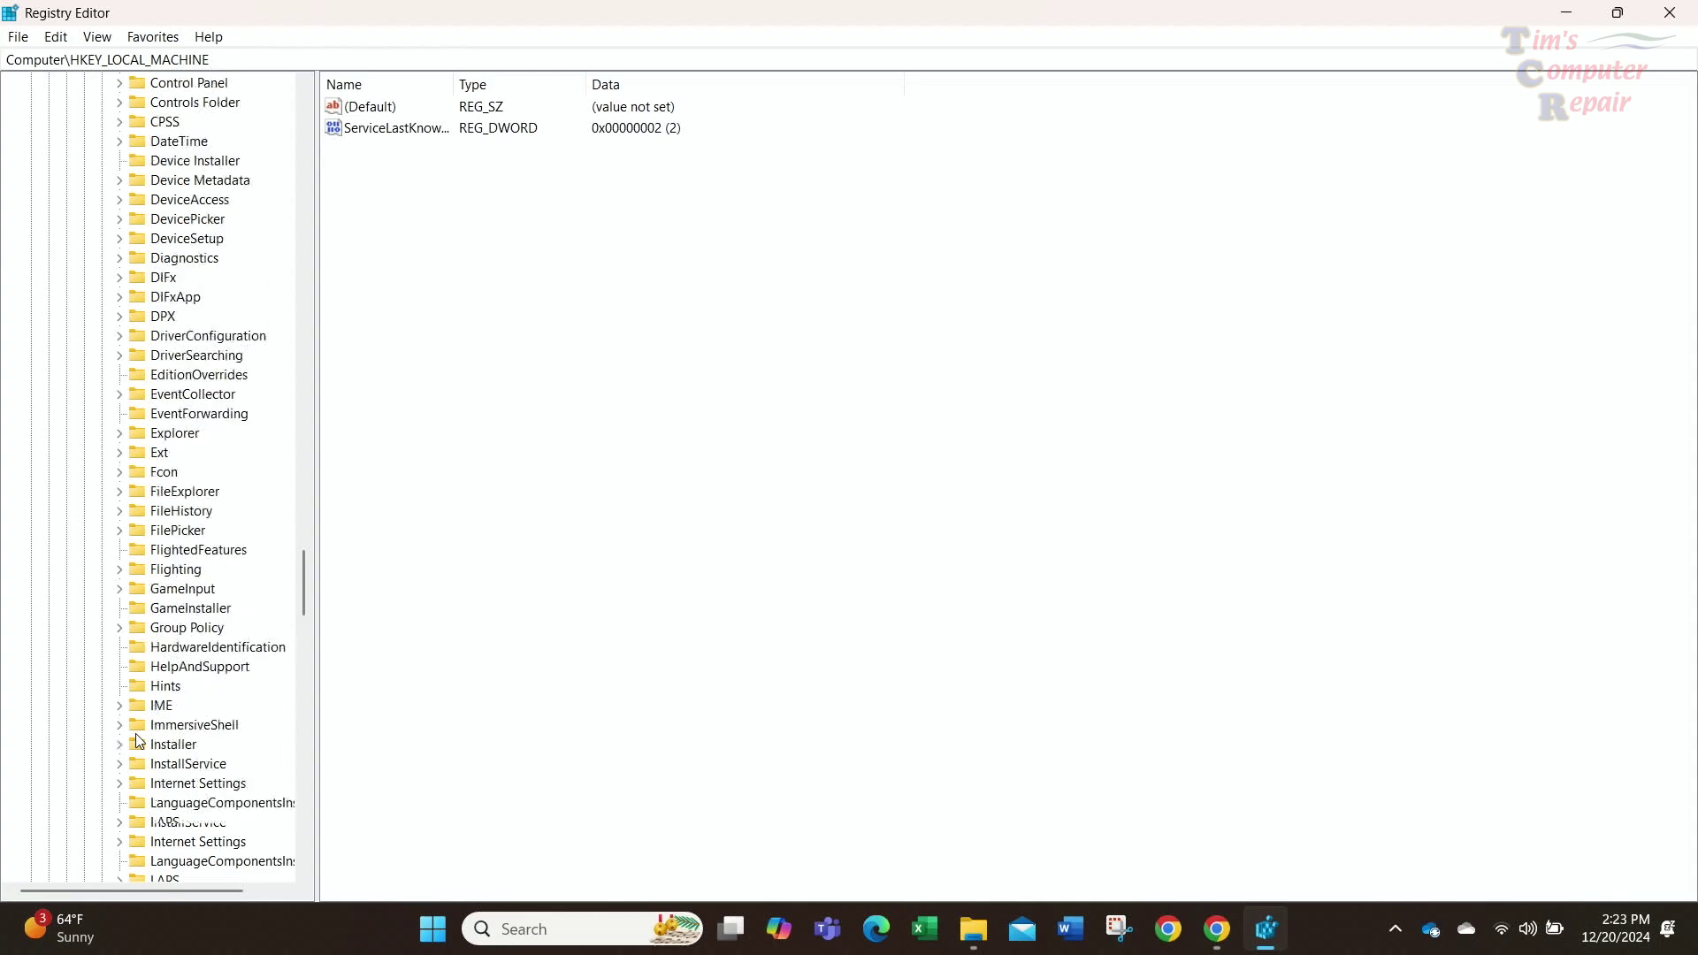
scroll(136, 734, down, 7)
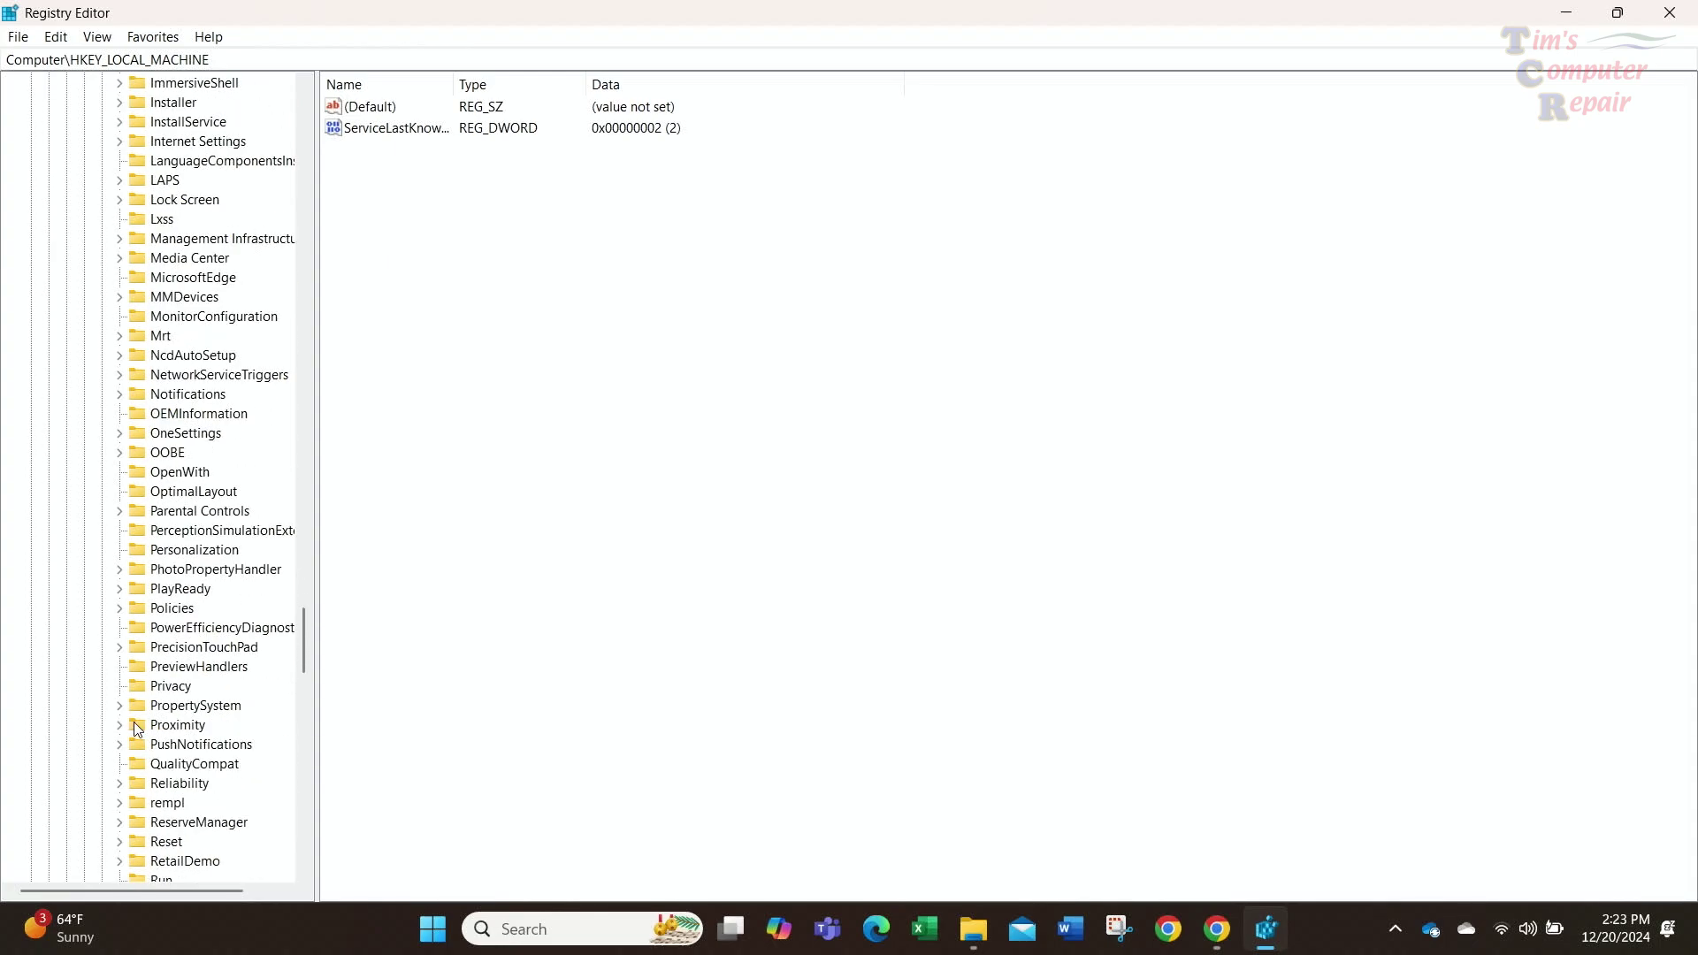
click(120, 609)
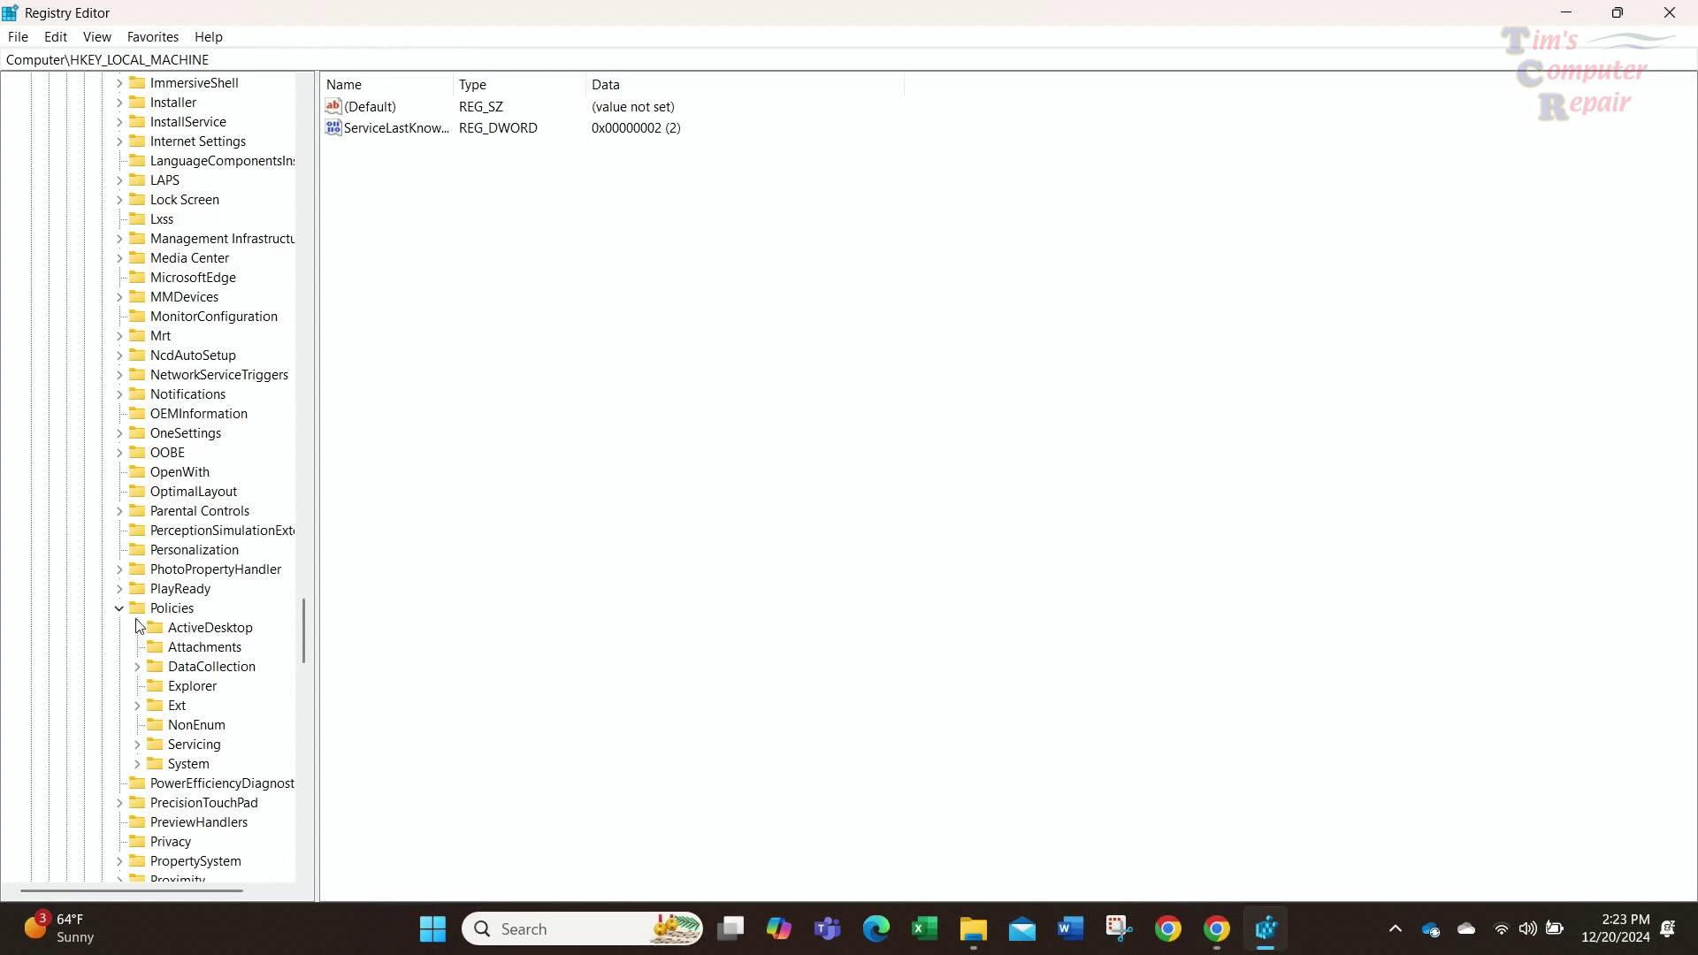
click(174, 650)
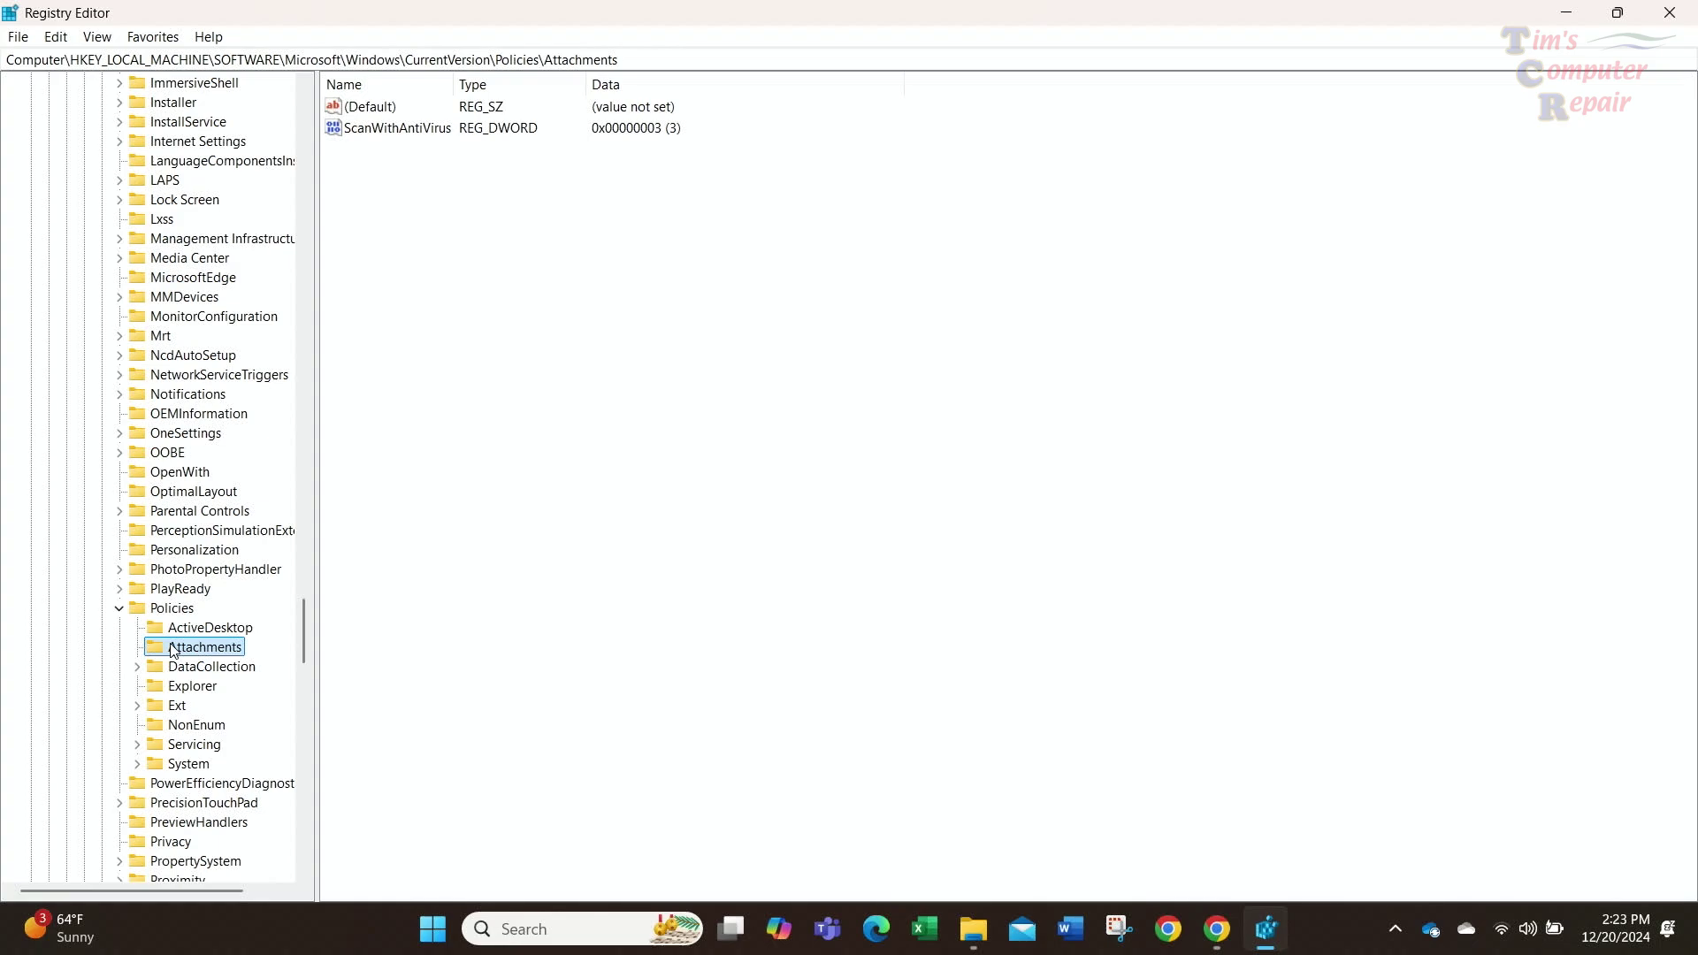
Step: Set ScanWithAntiVirus value data to 0 and minimize Registry Editor
click(413, 133)
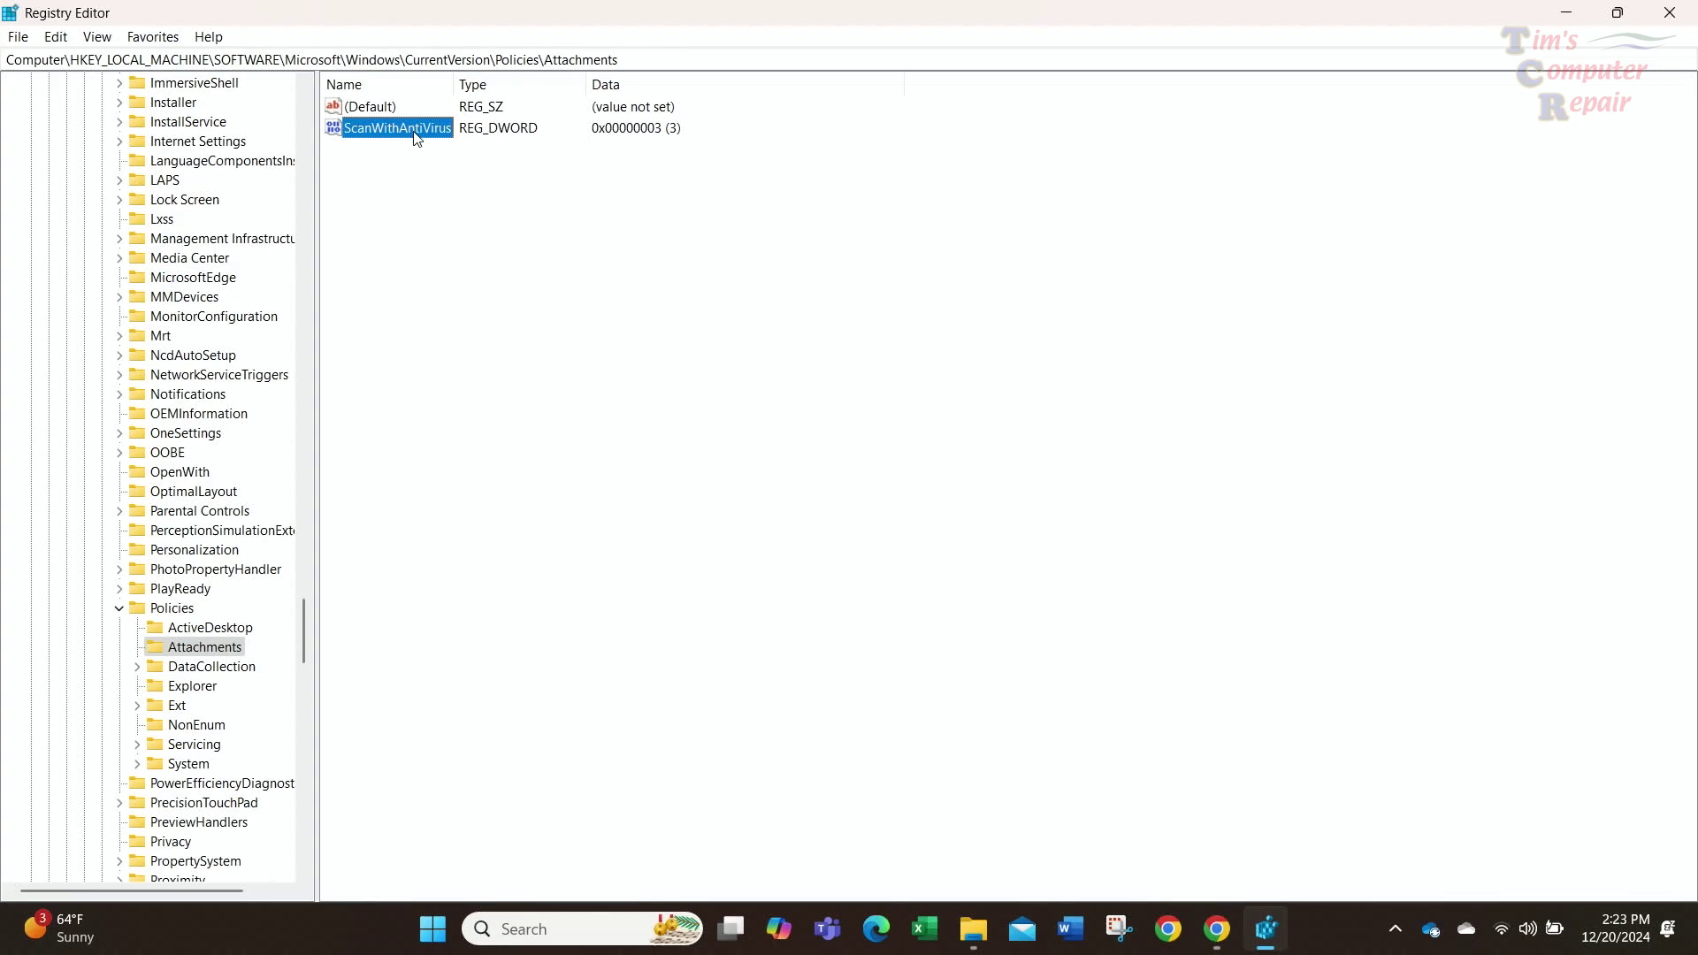
right_click(415, 137)
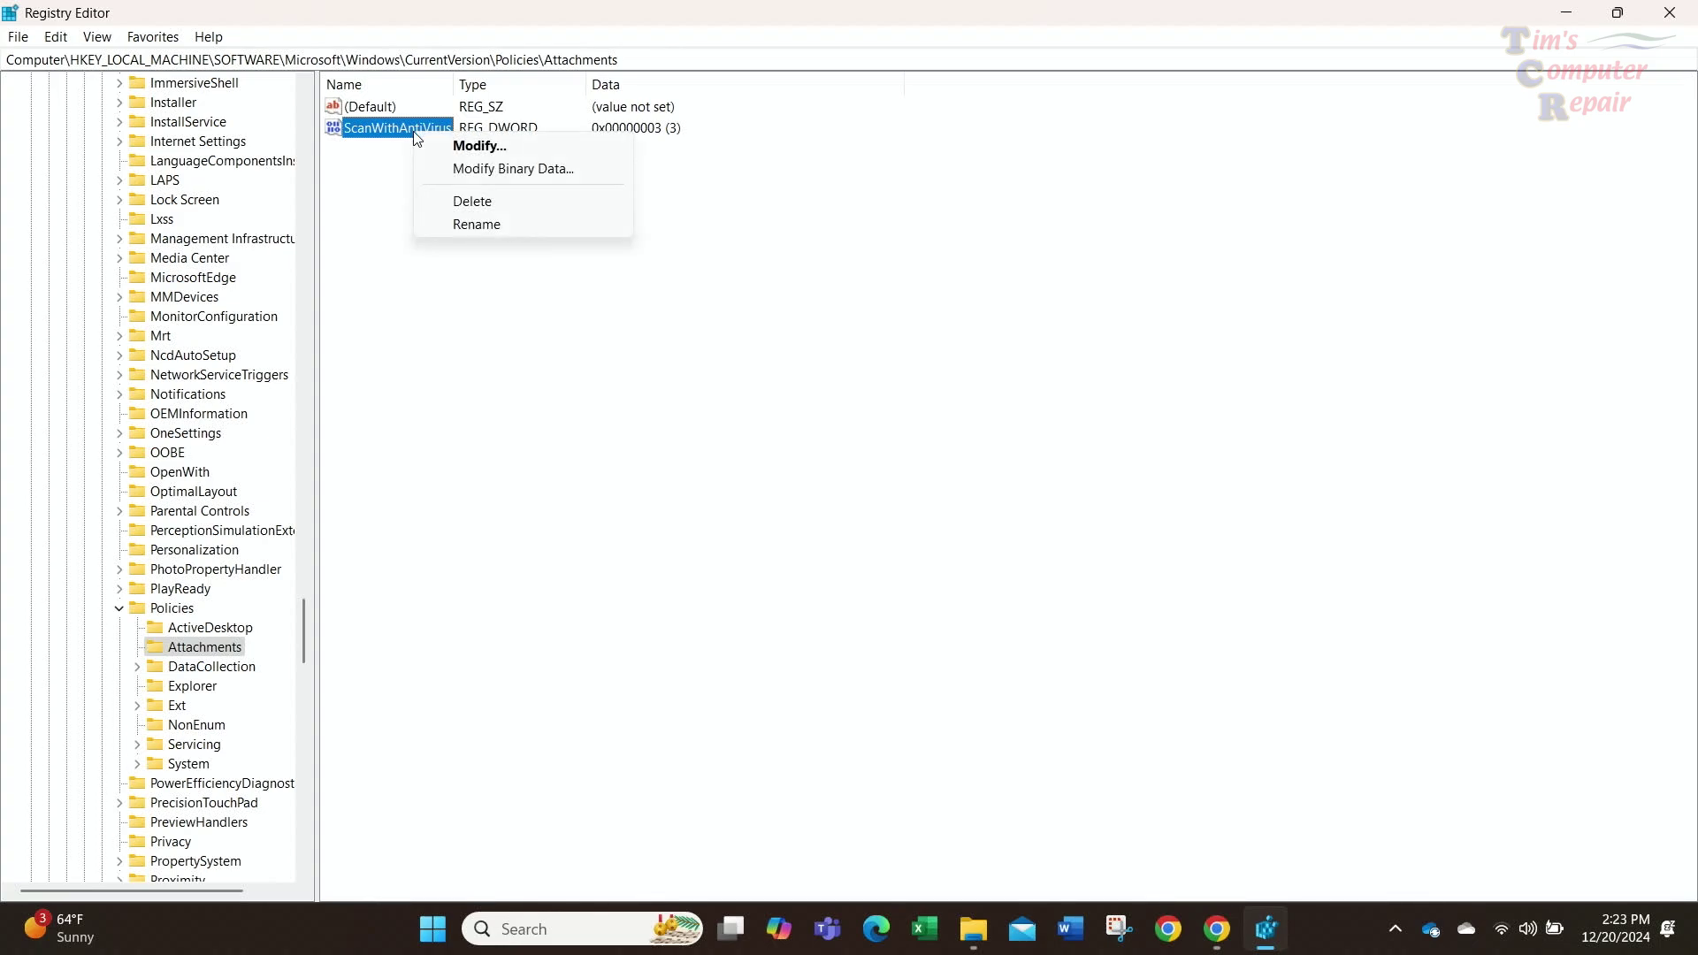
click(486, 148)
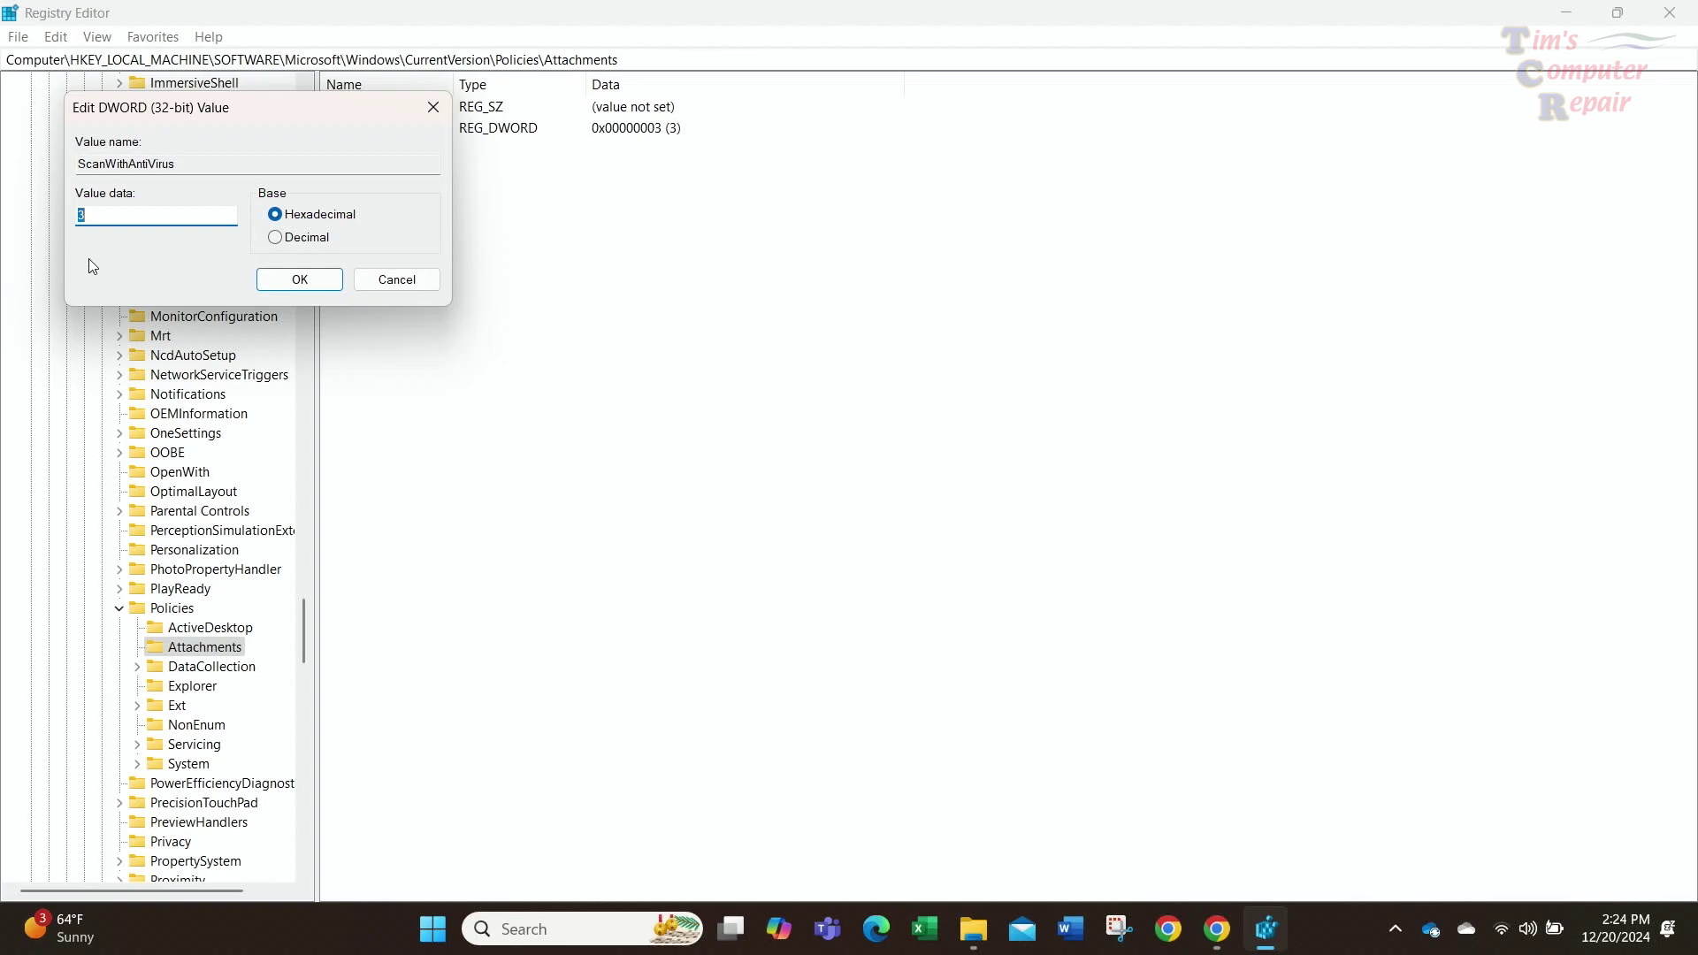
text(0)
click(296, 281)
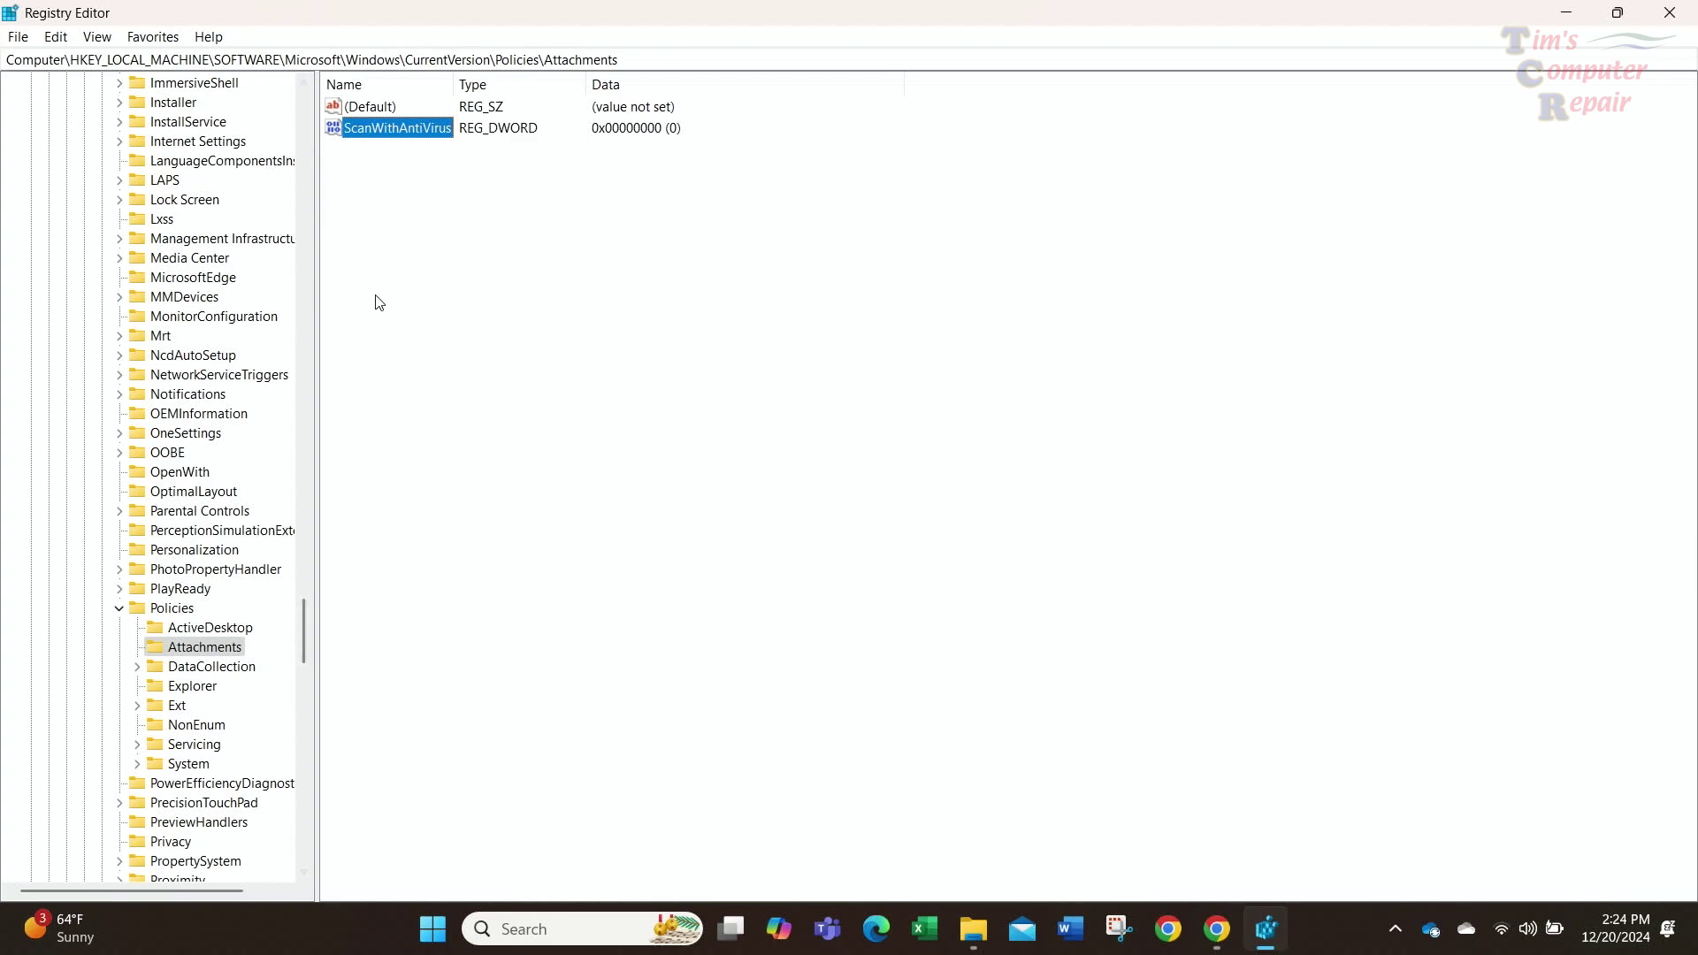
click(1557, 13)
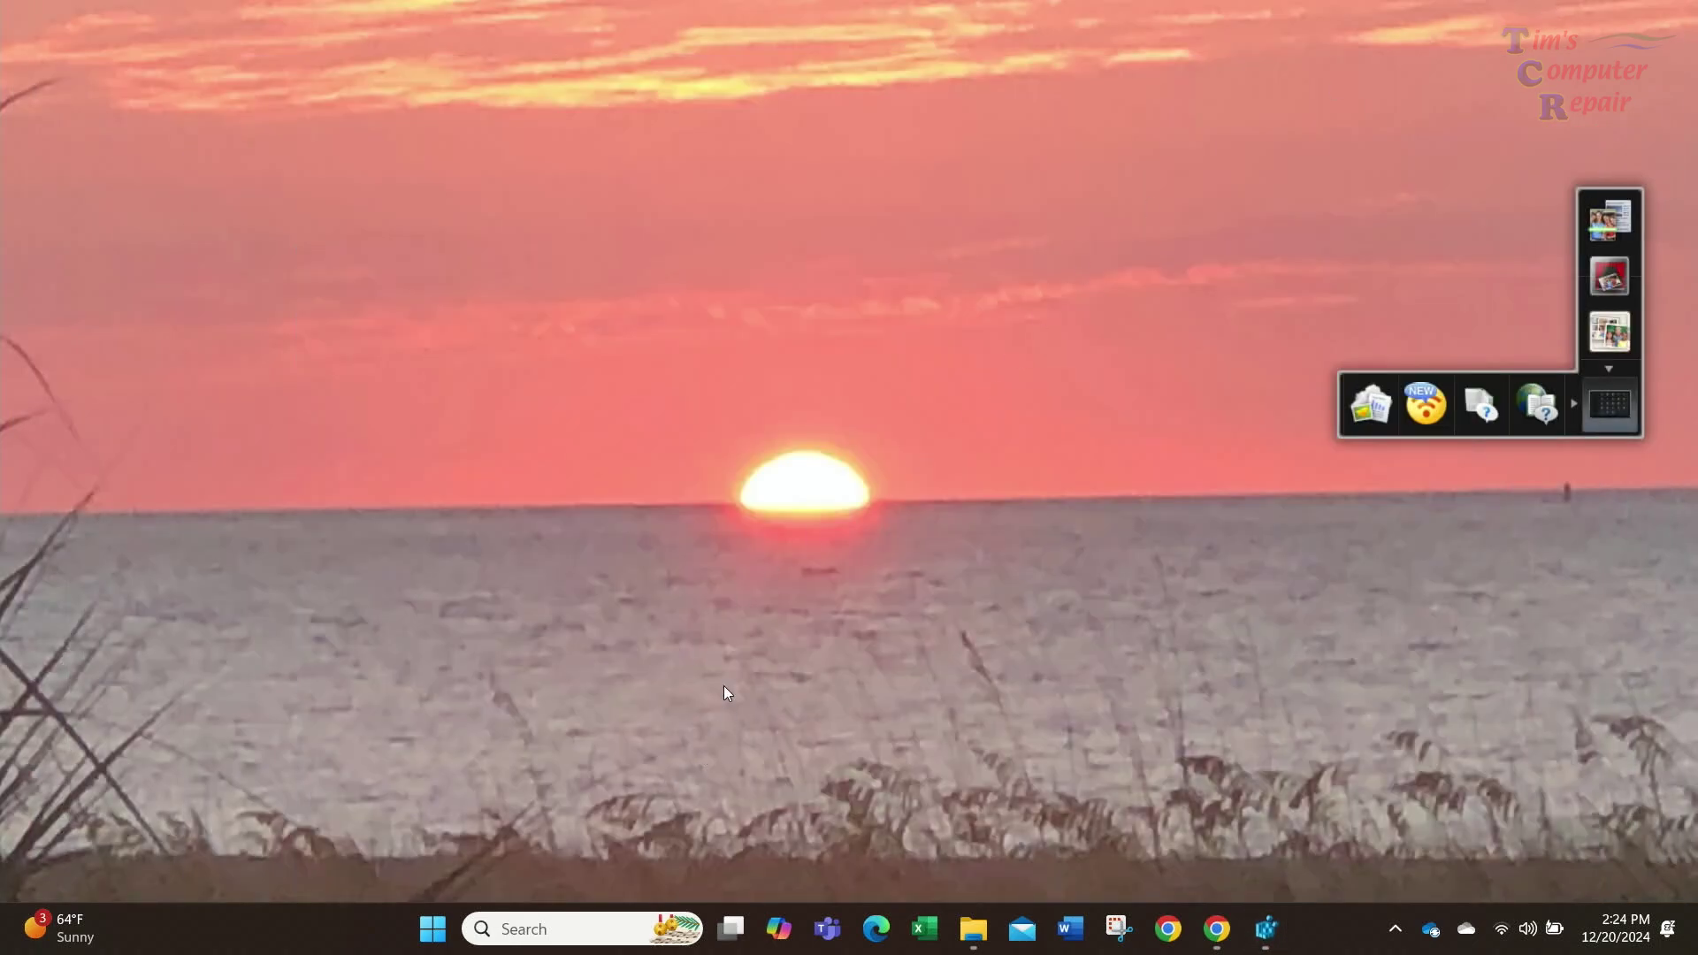
Step: Re-download 7z2409-x64.exe from the 7-Zip tab and confirm it is in Downloads
click(1224, 939)
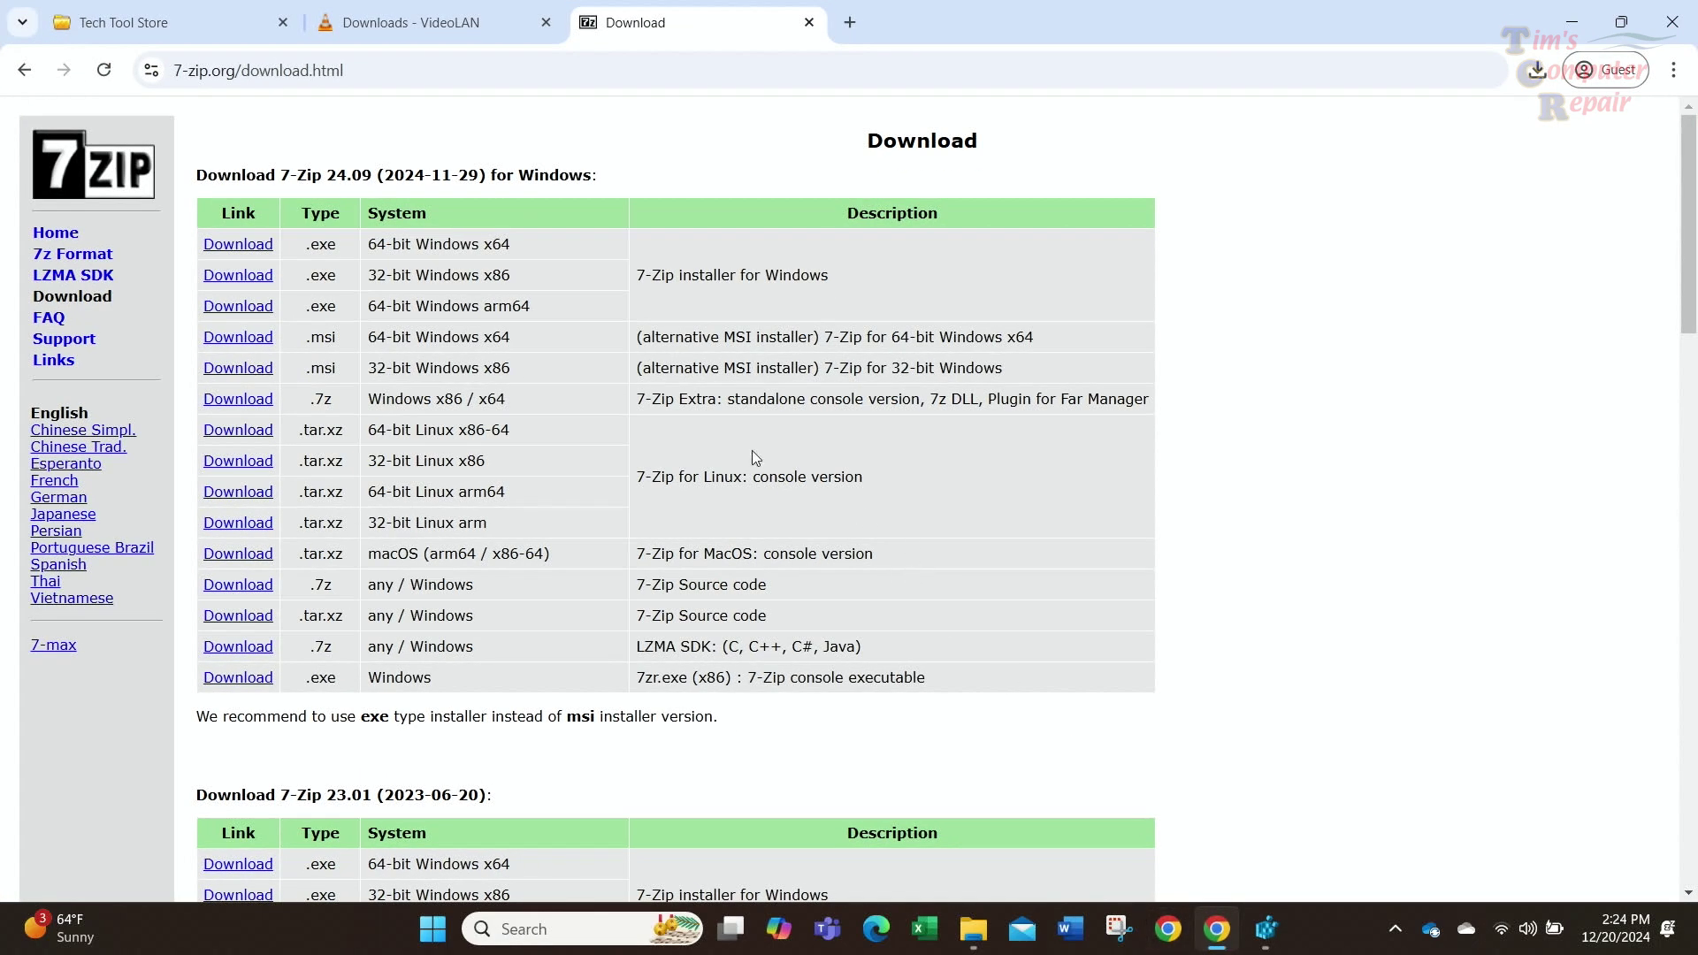
click(239, 247)
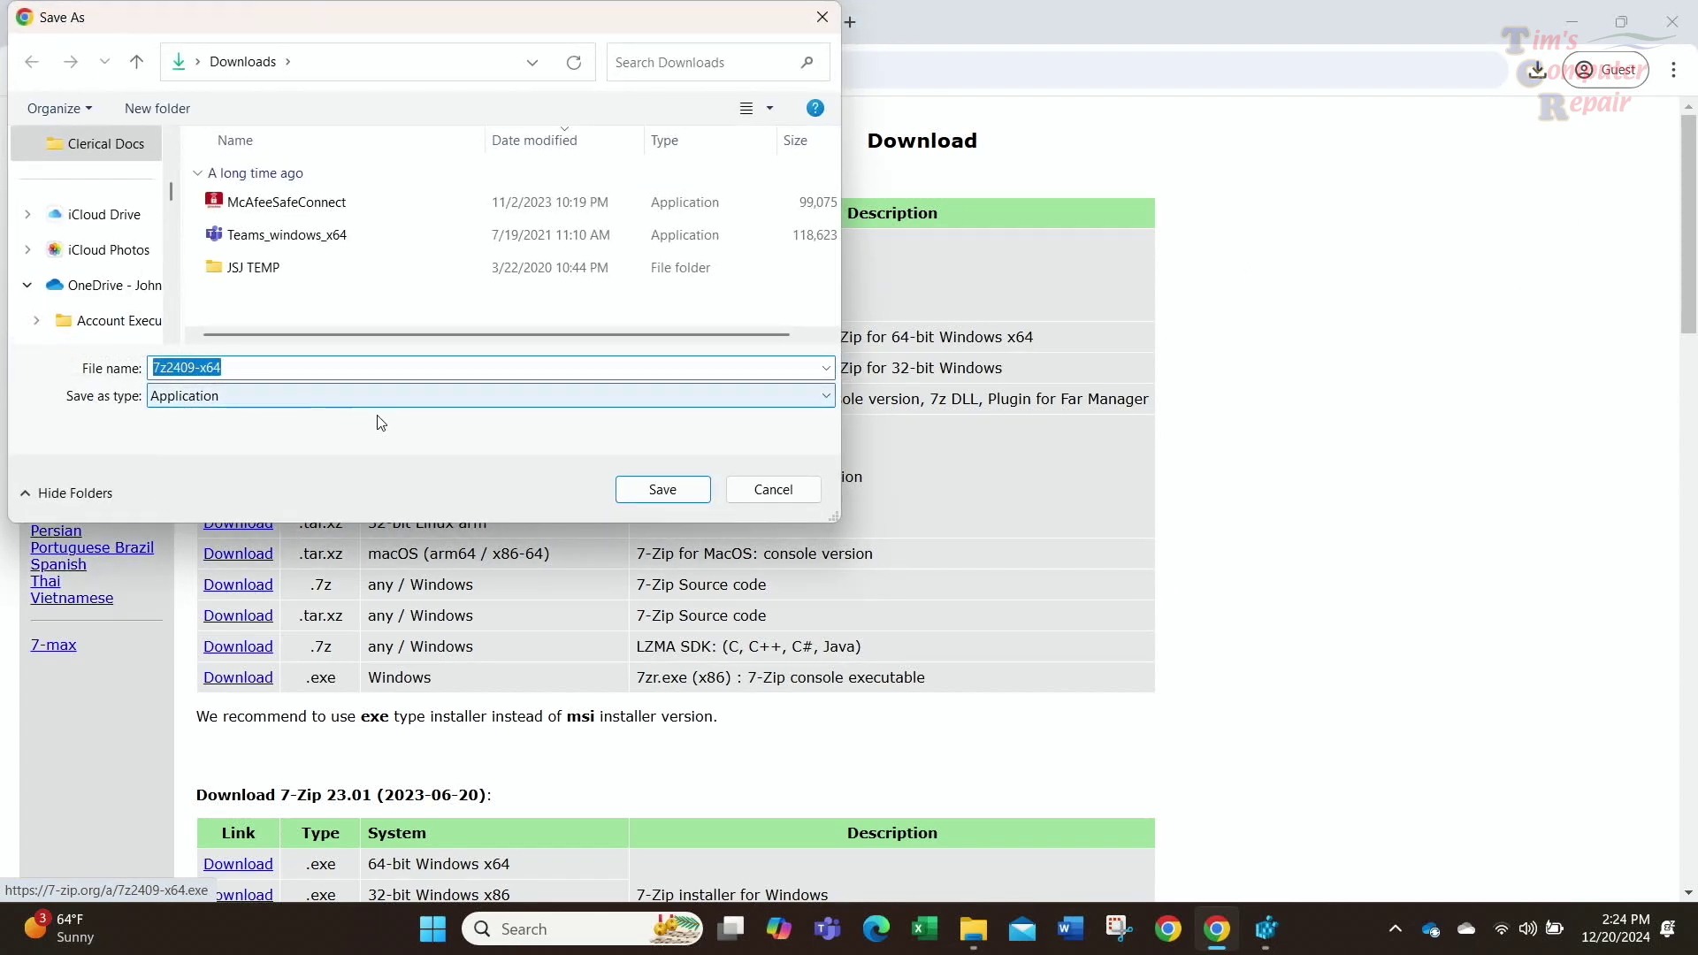
click(662, 492)
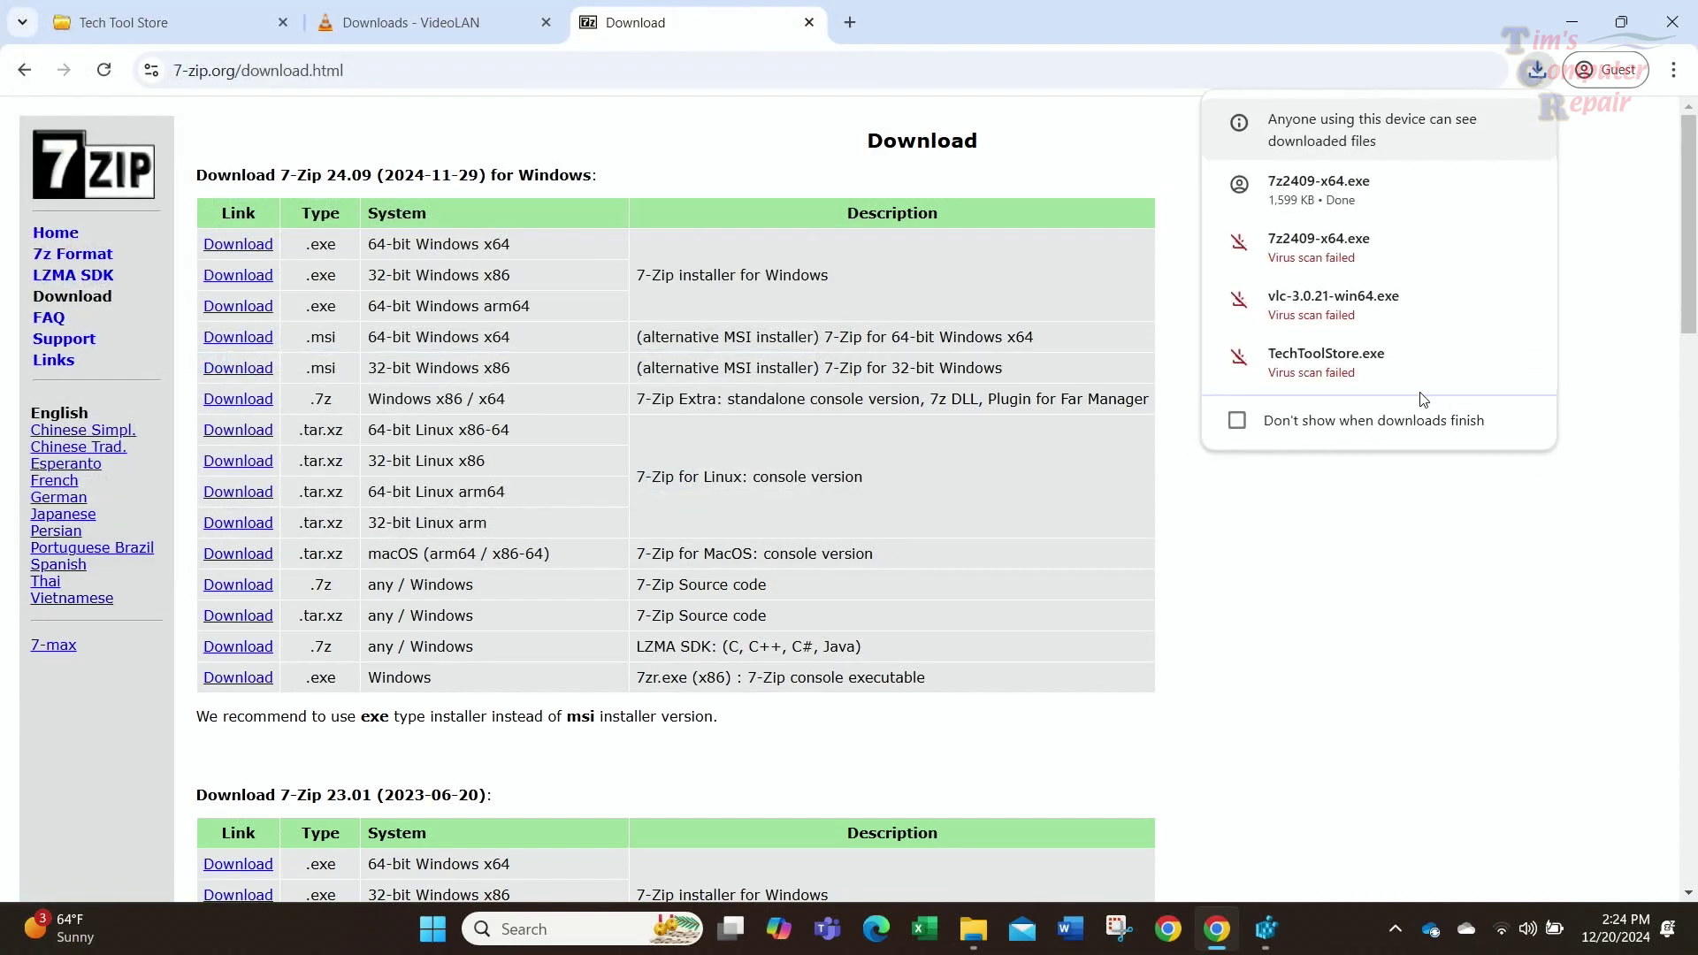
mouse_move(1397, 204)
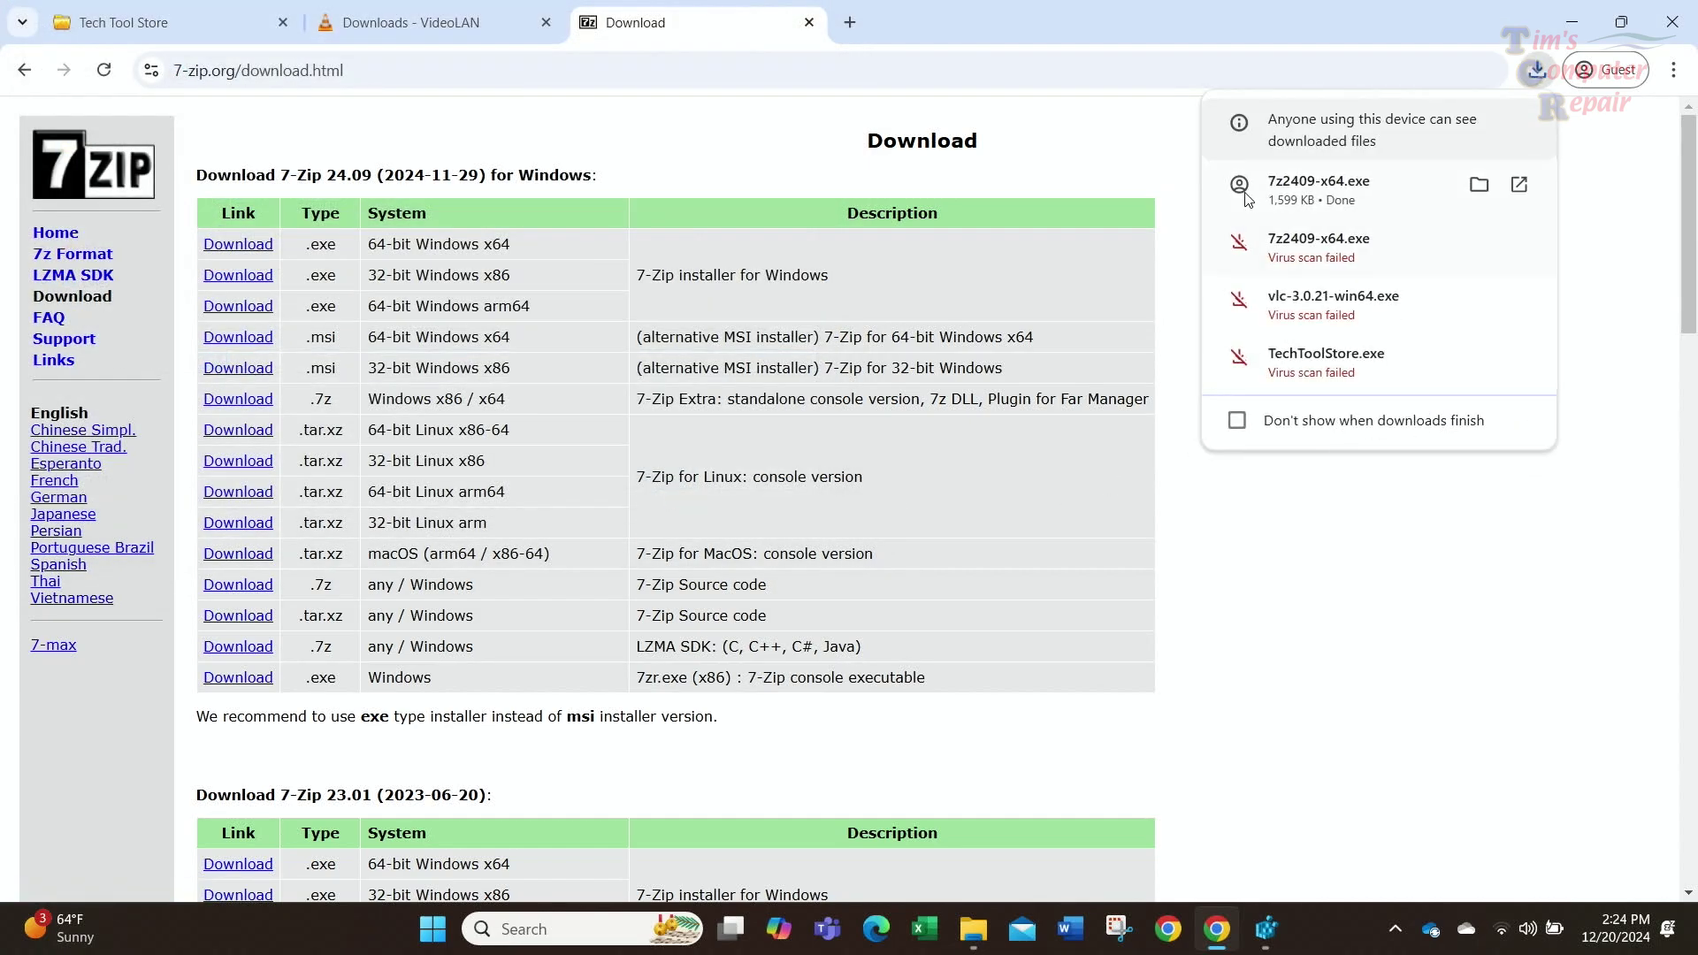
click(1480, 185)
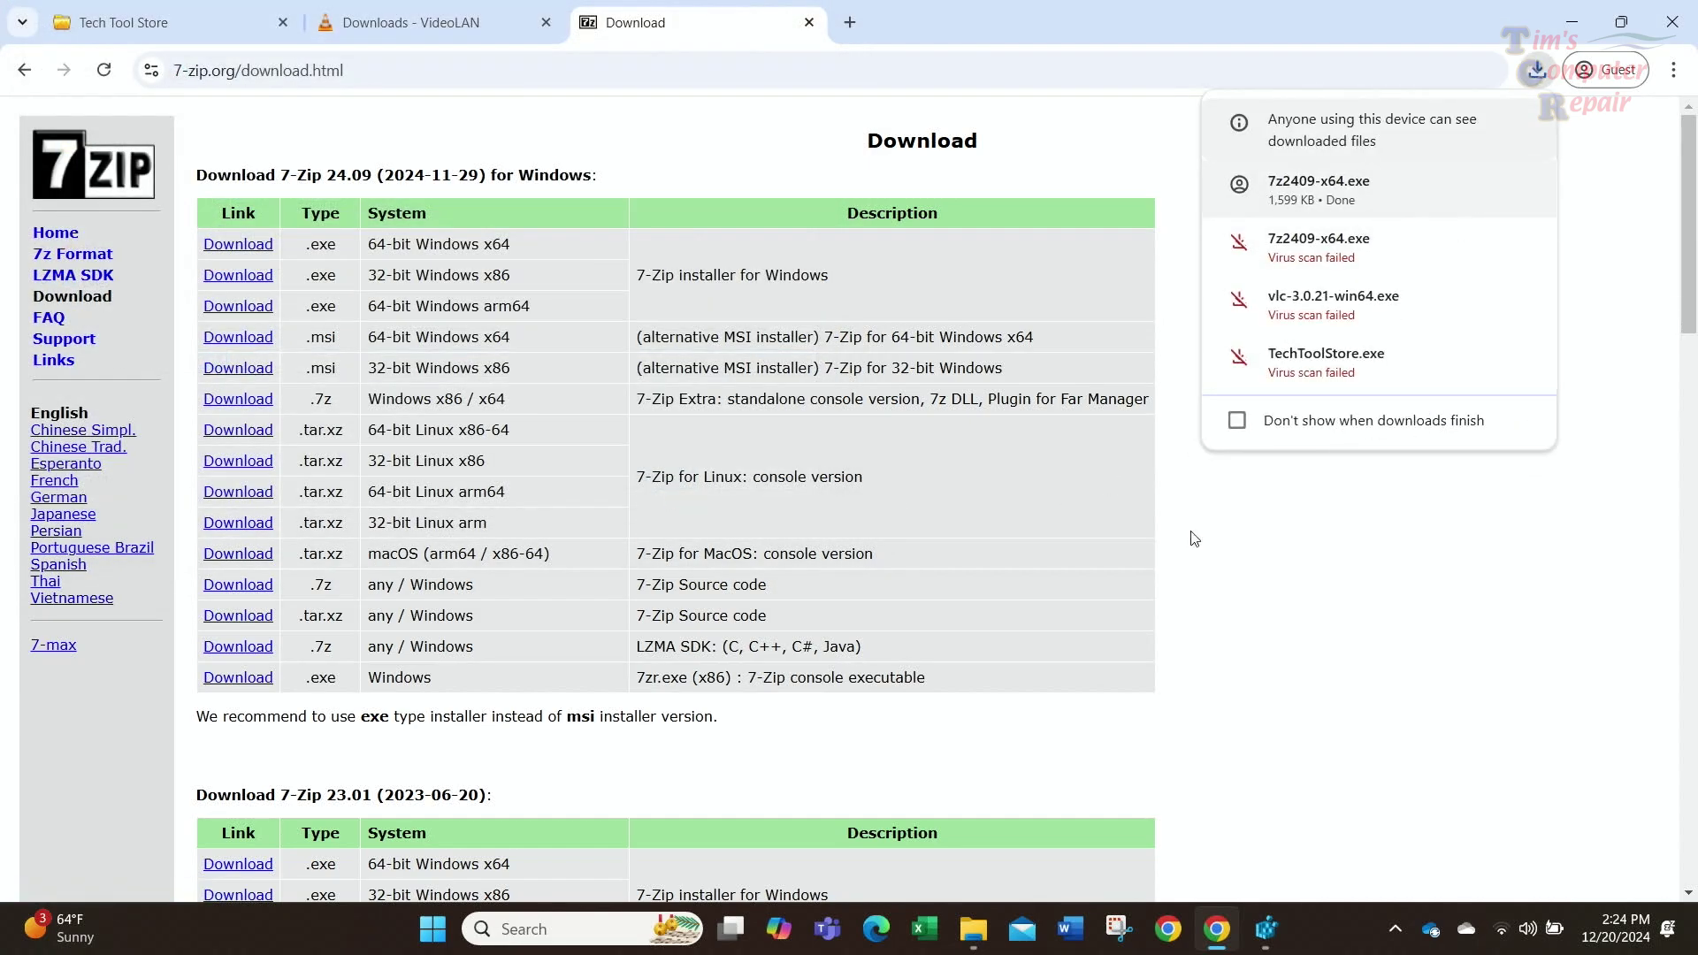
click(978, 935)
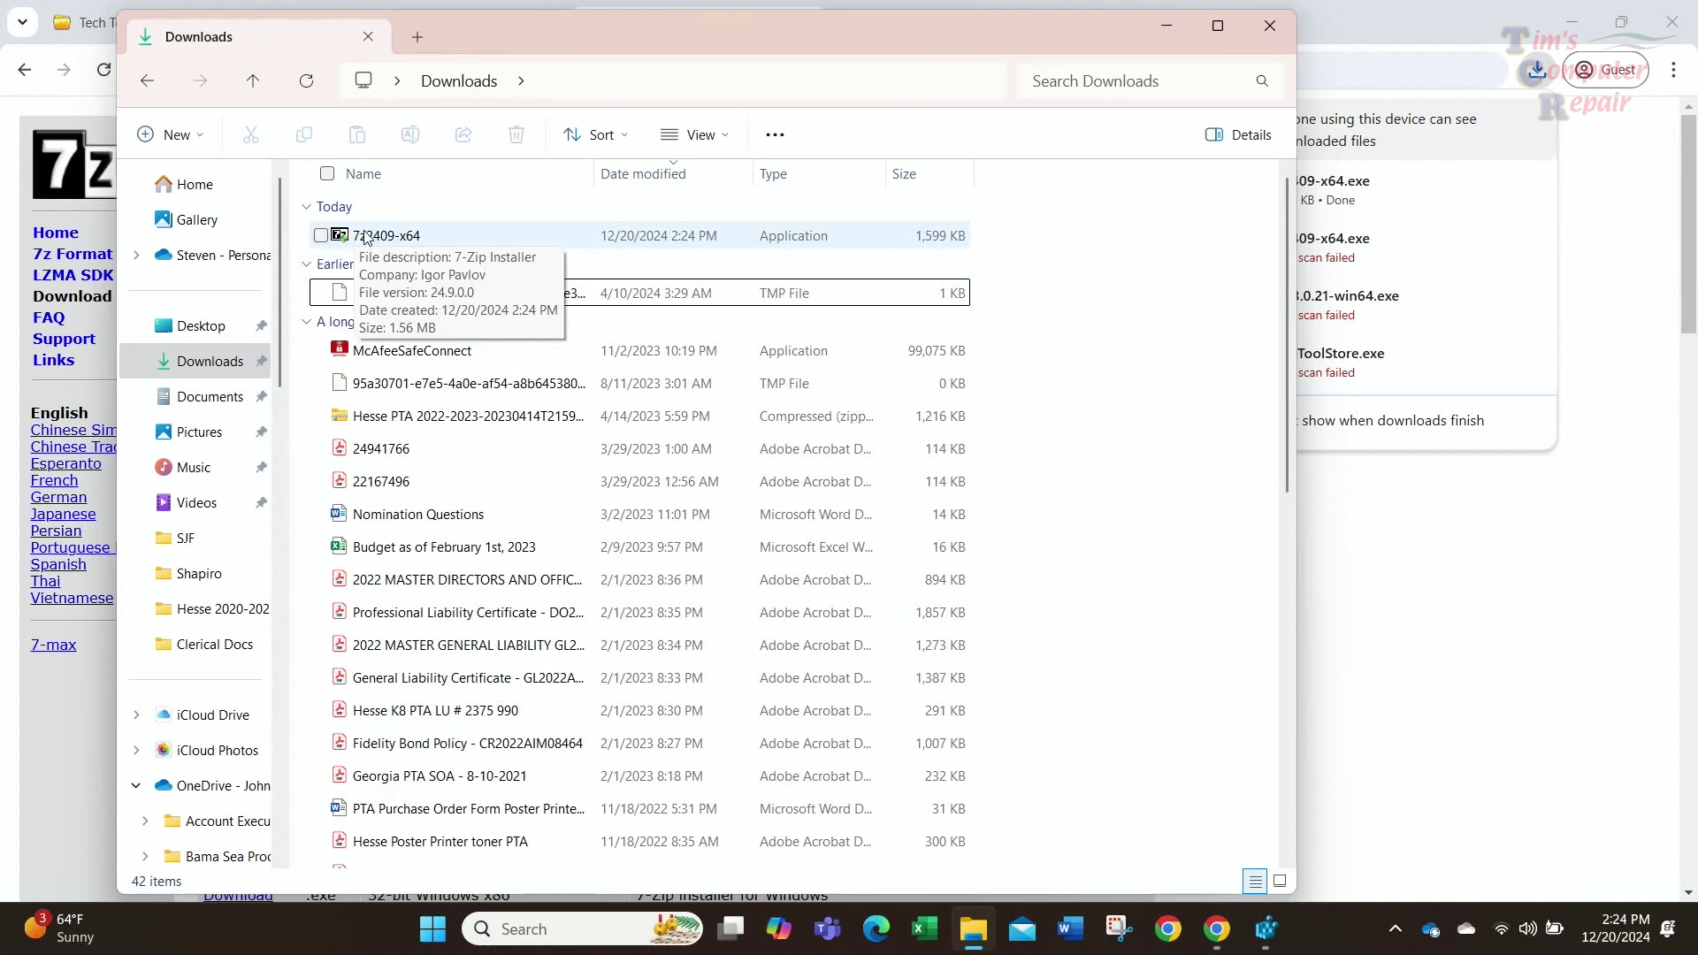
click(1270, 25)
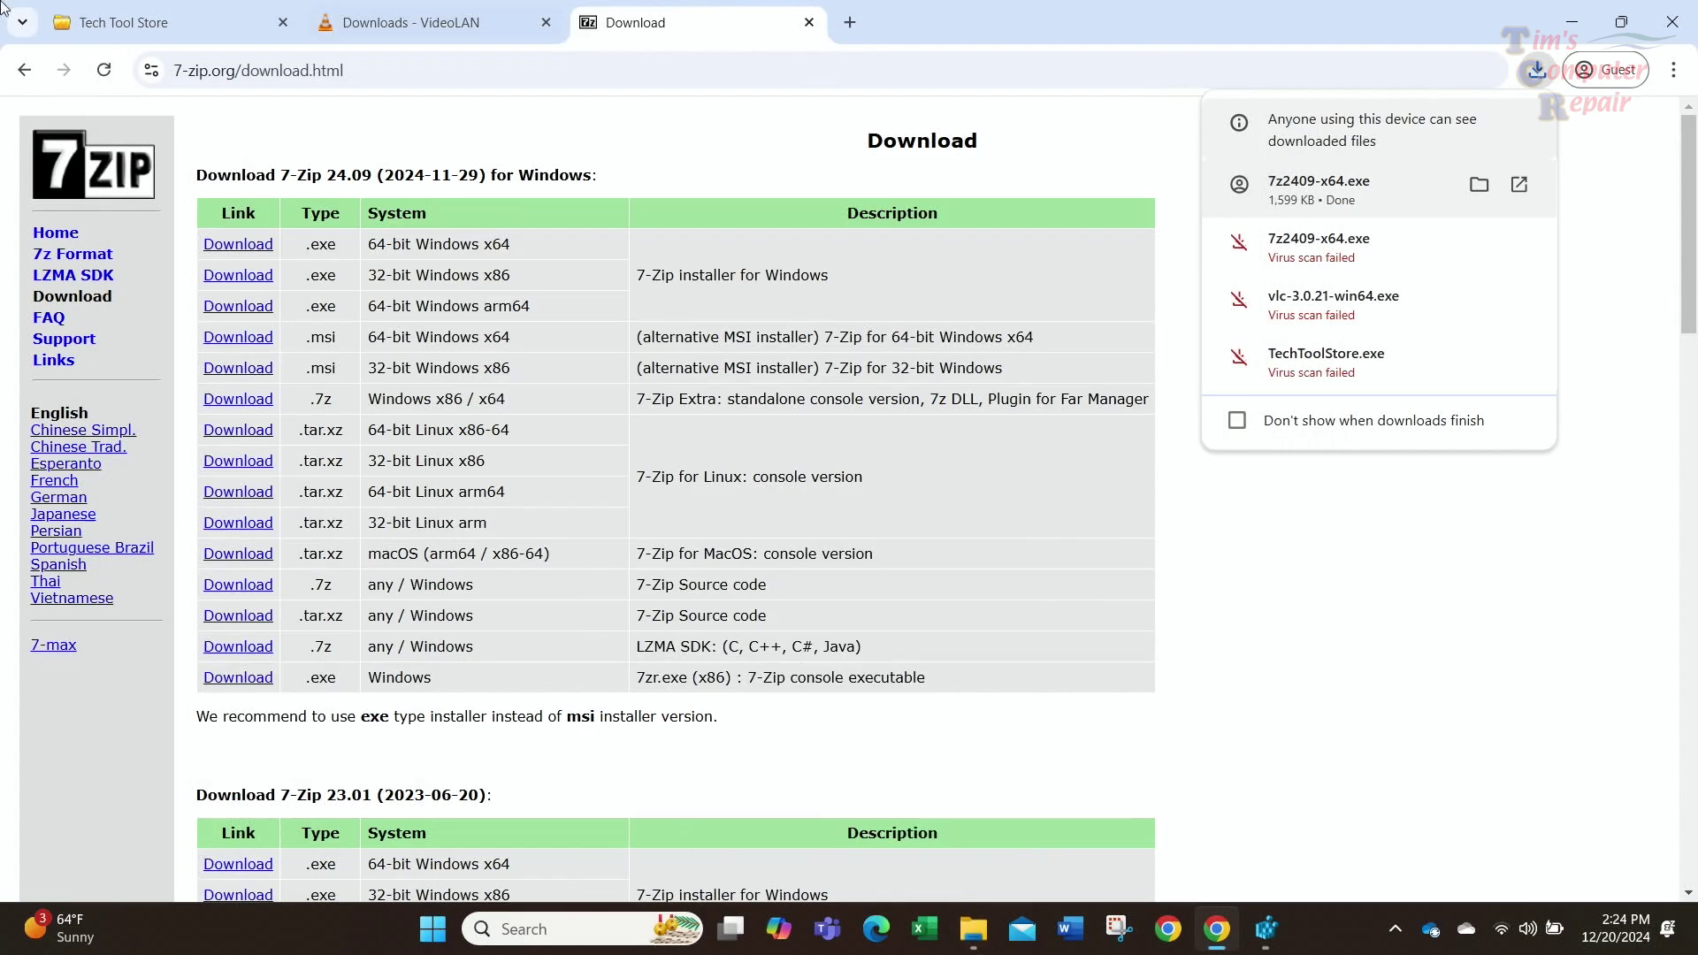
Step: Save TechToolStore.exe to Downloads, verify it in File Explorer, then minimize Explorer and Chrome
click(109, 15)
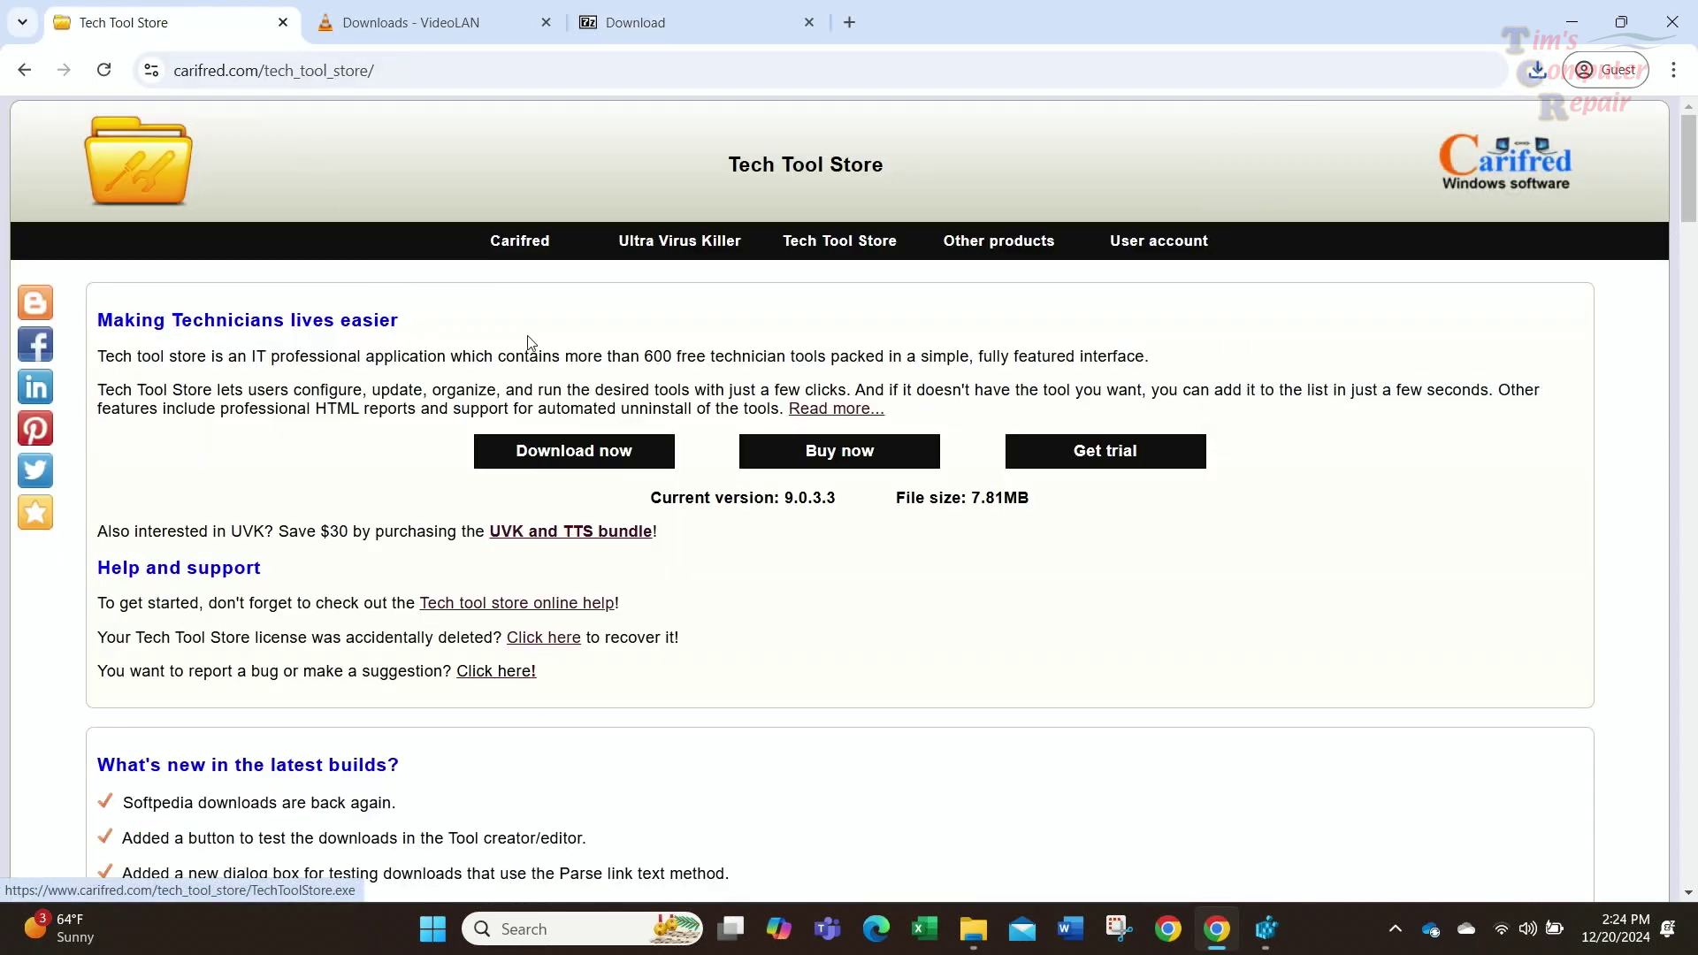
click(541, 449)
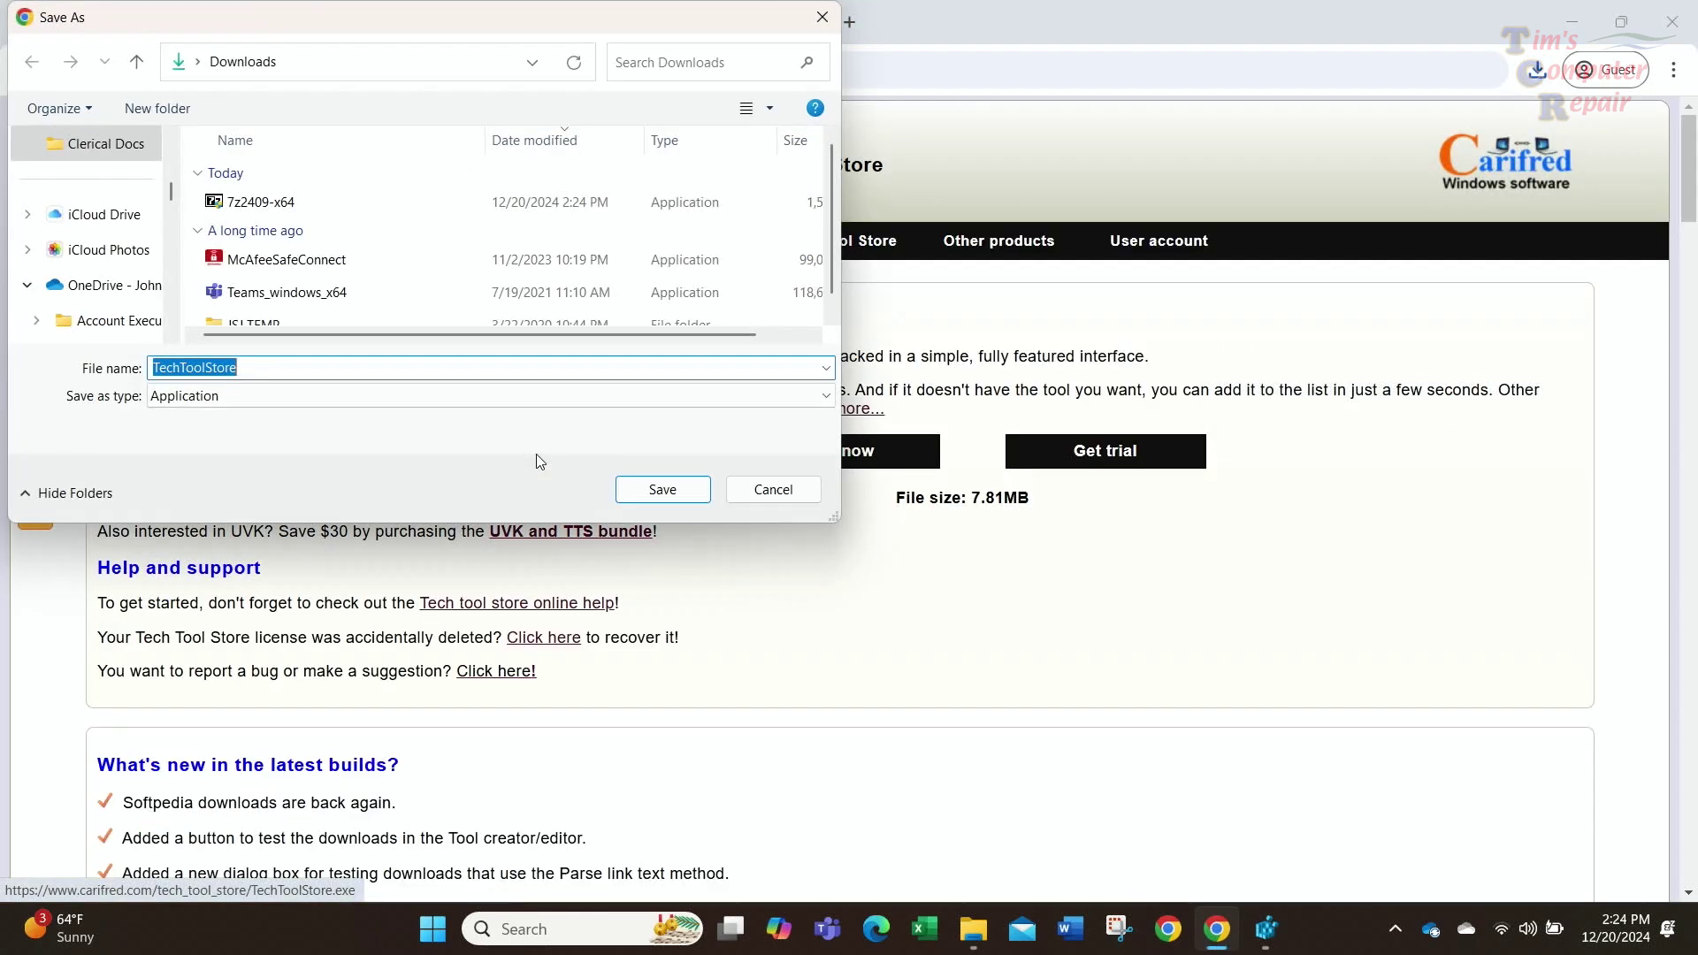
click(663, 491)
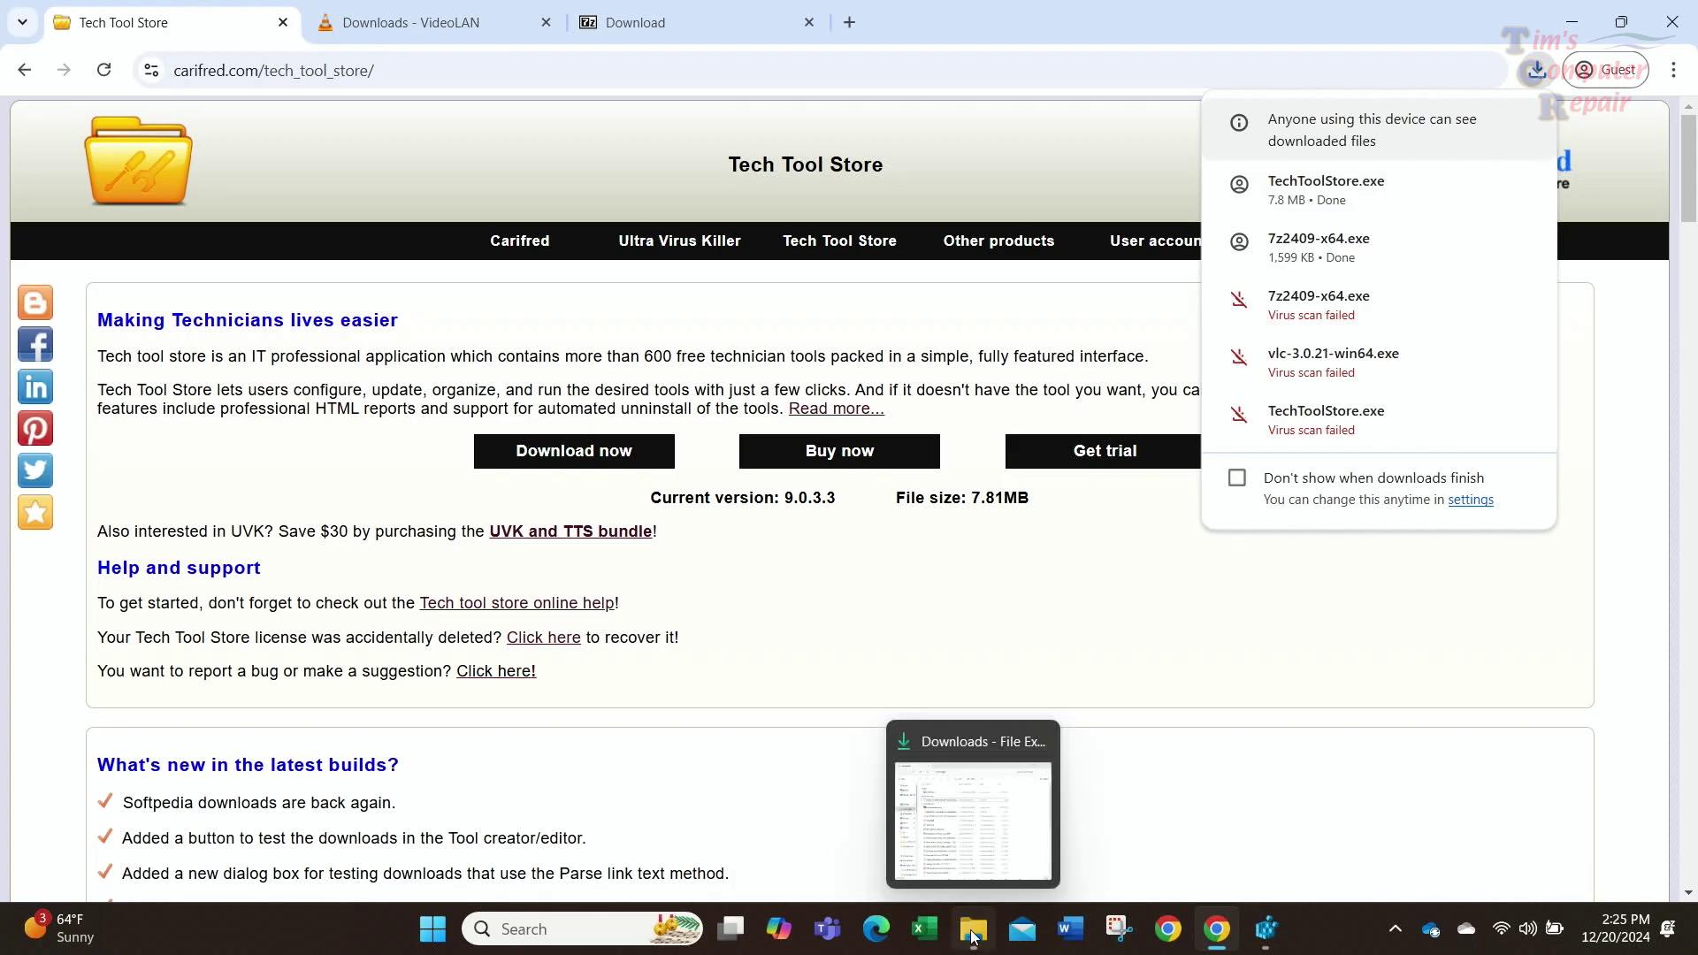
click(966, 922)
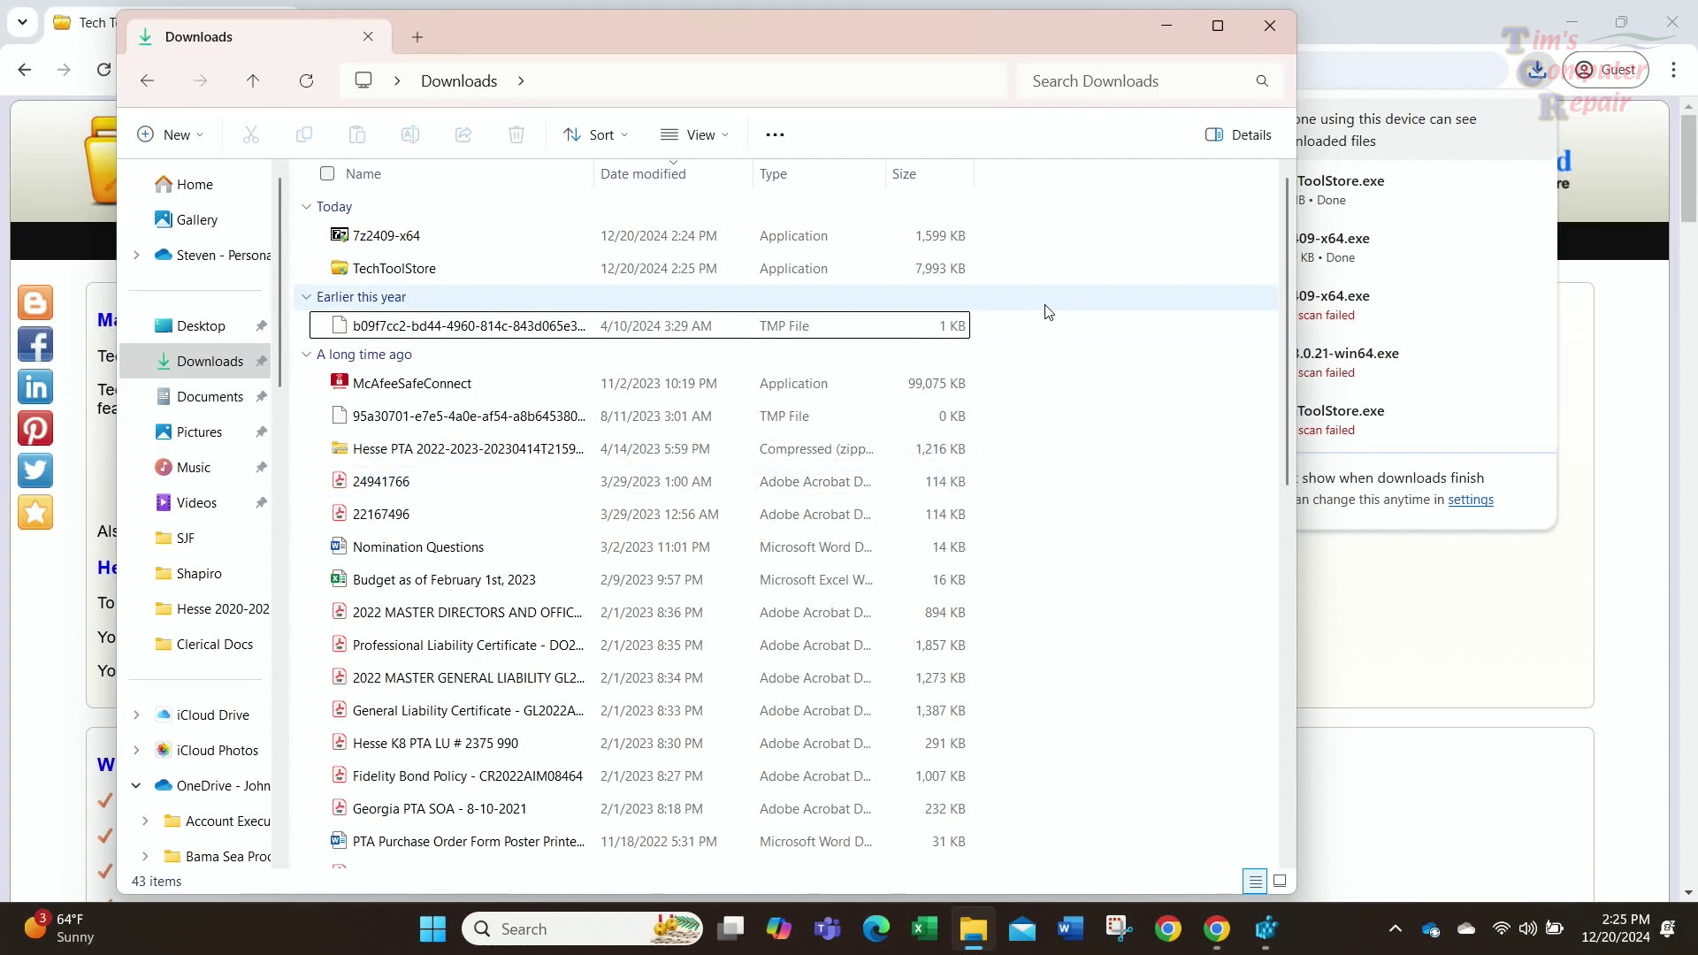
click(1164, 30)
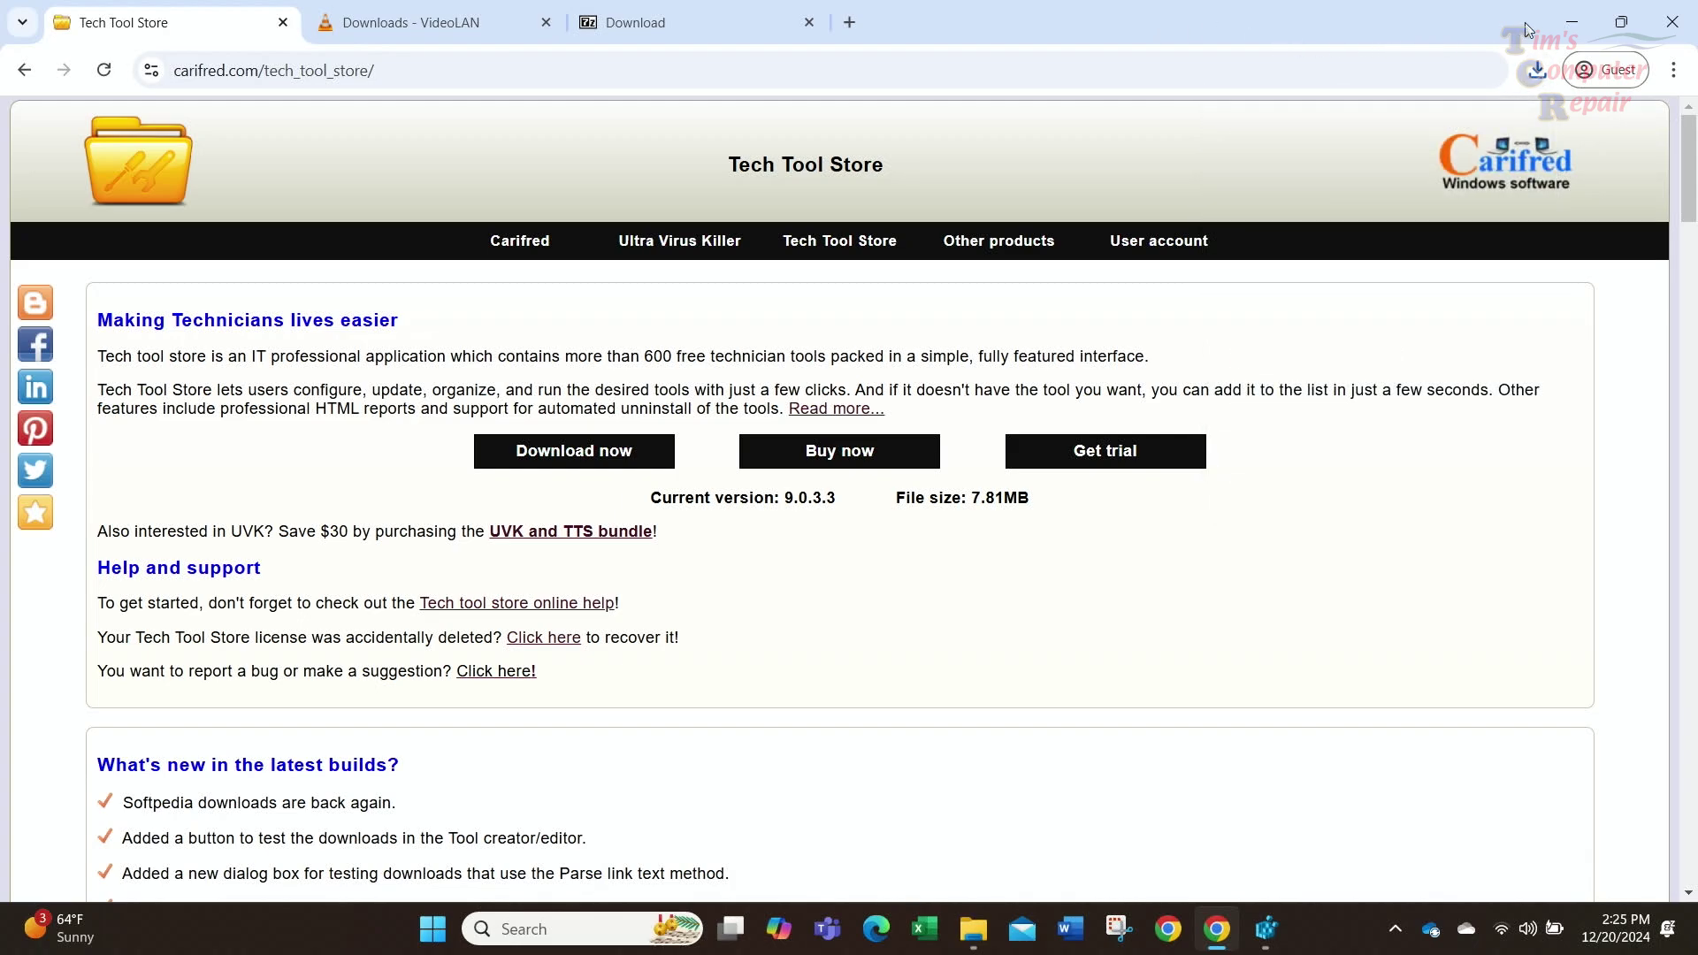
click(1579, 21)
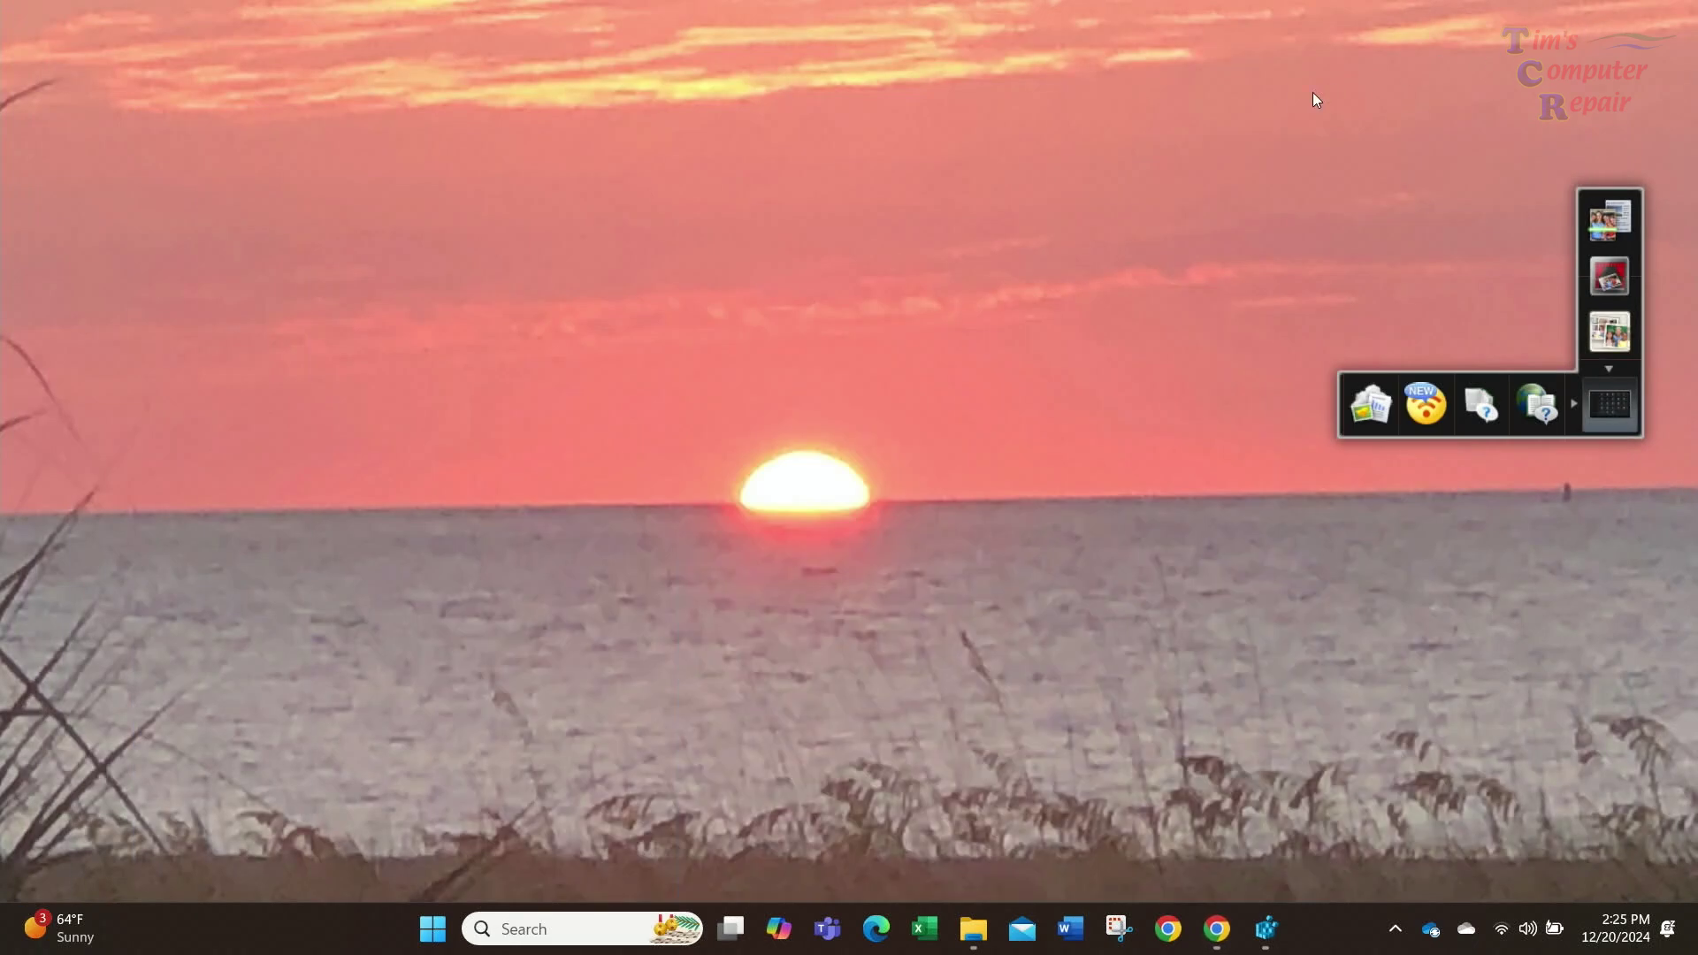